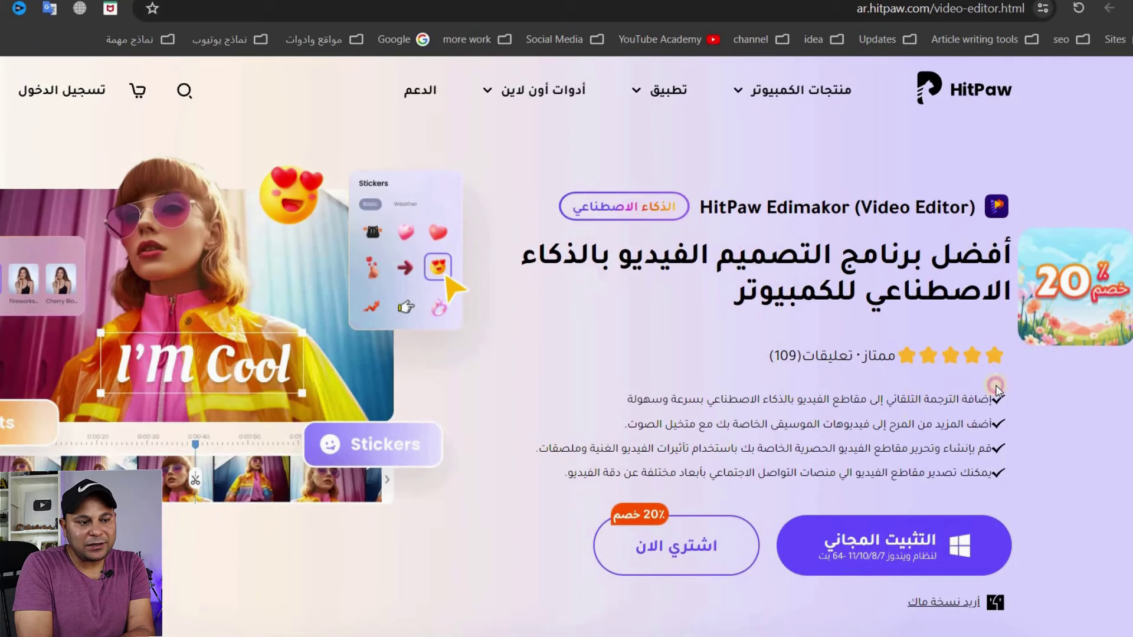
Step: Download the free Windows version of HitPaw Edimakor from its product page
key("ctrl+a")
left_click(906, 393)
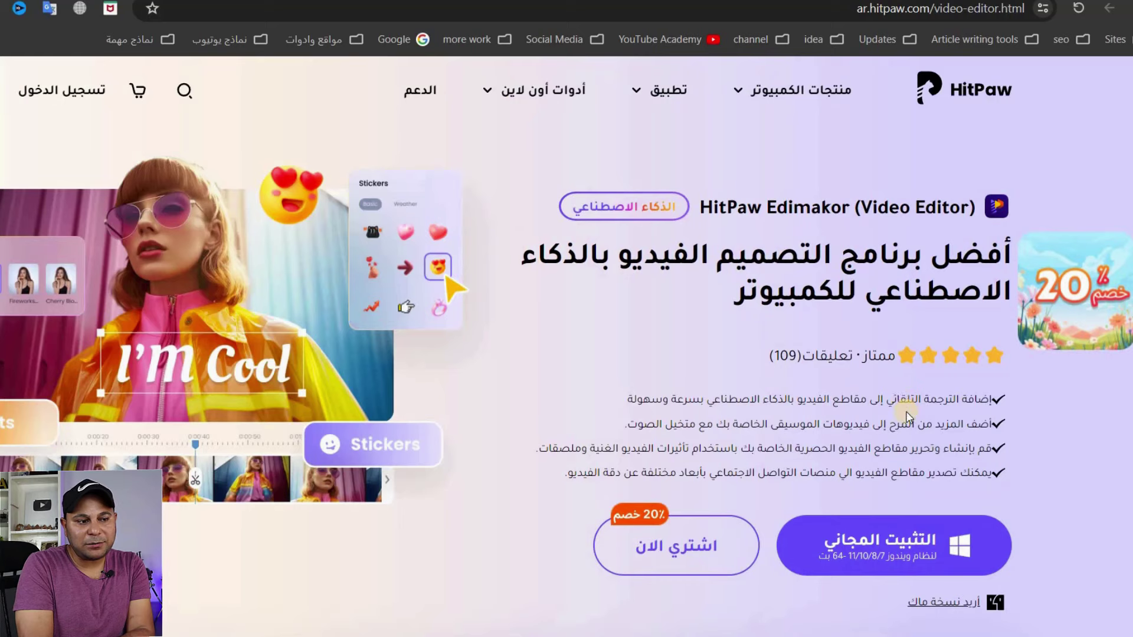
scroll(896, 329, "down", 4)
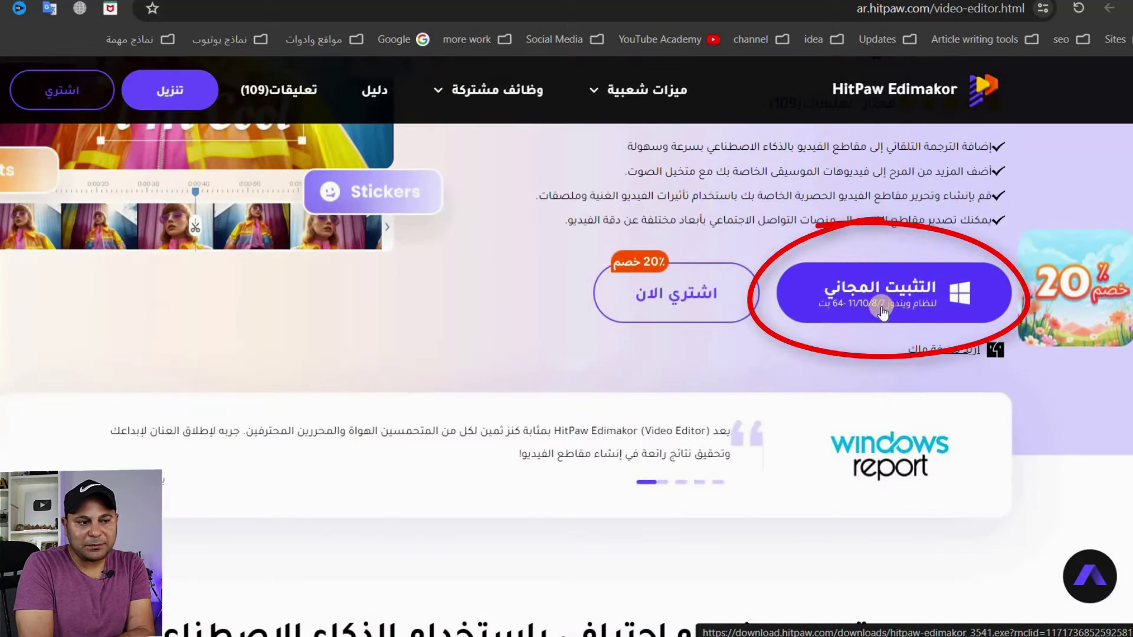
left_click(884, 317)
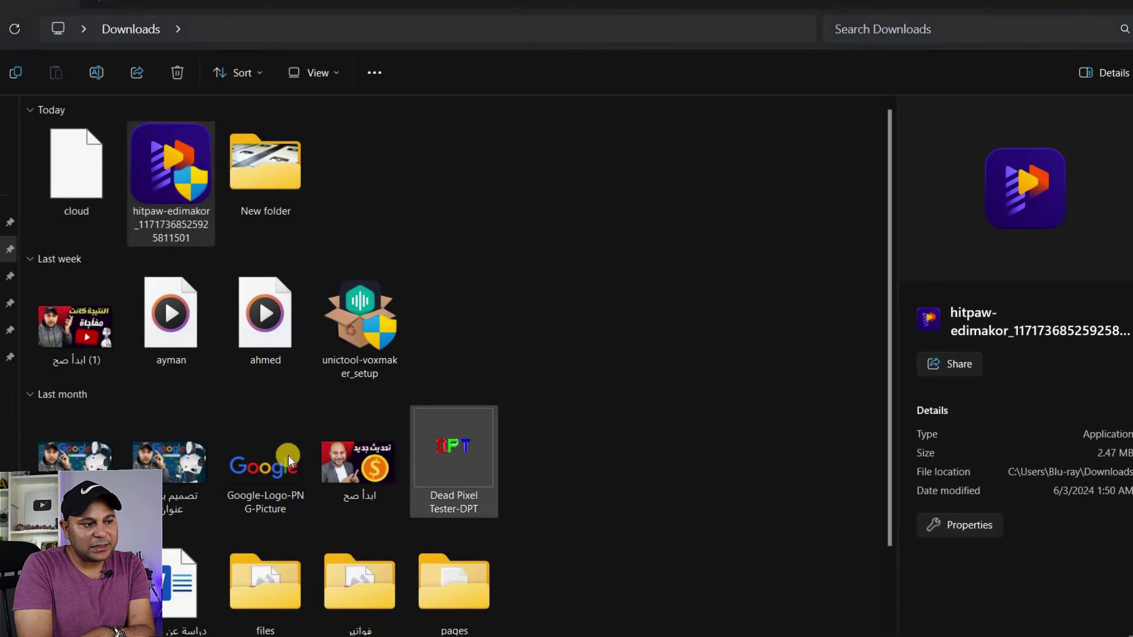
left_click(495, 345)
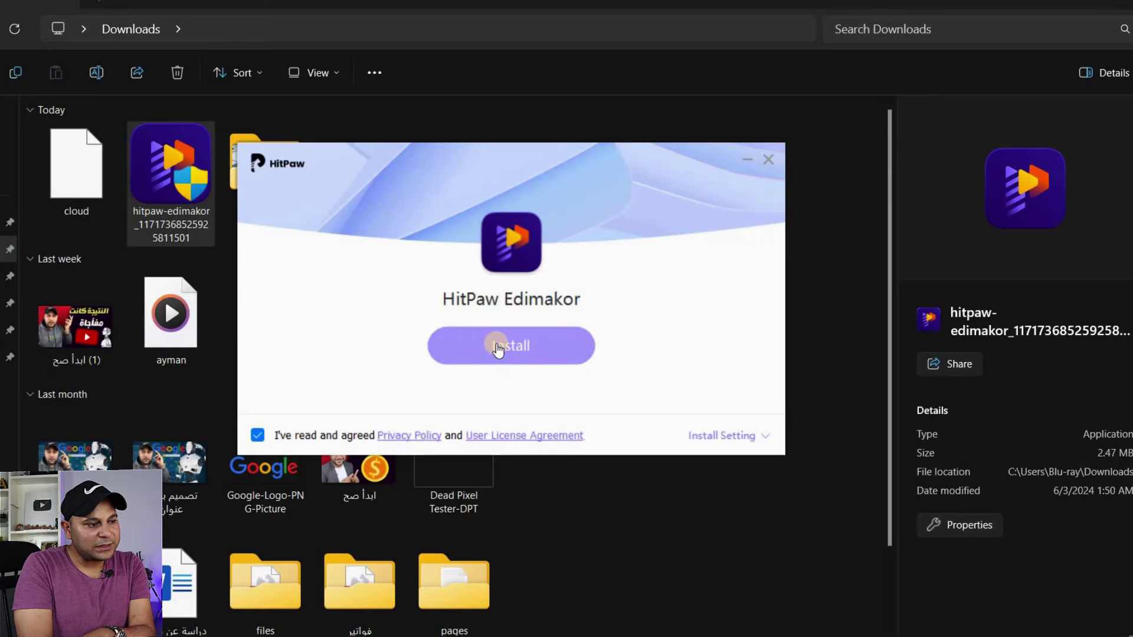
left_click(768, 161)
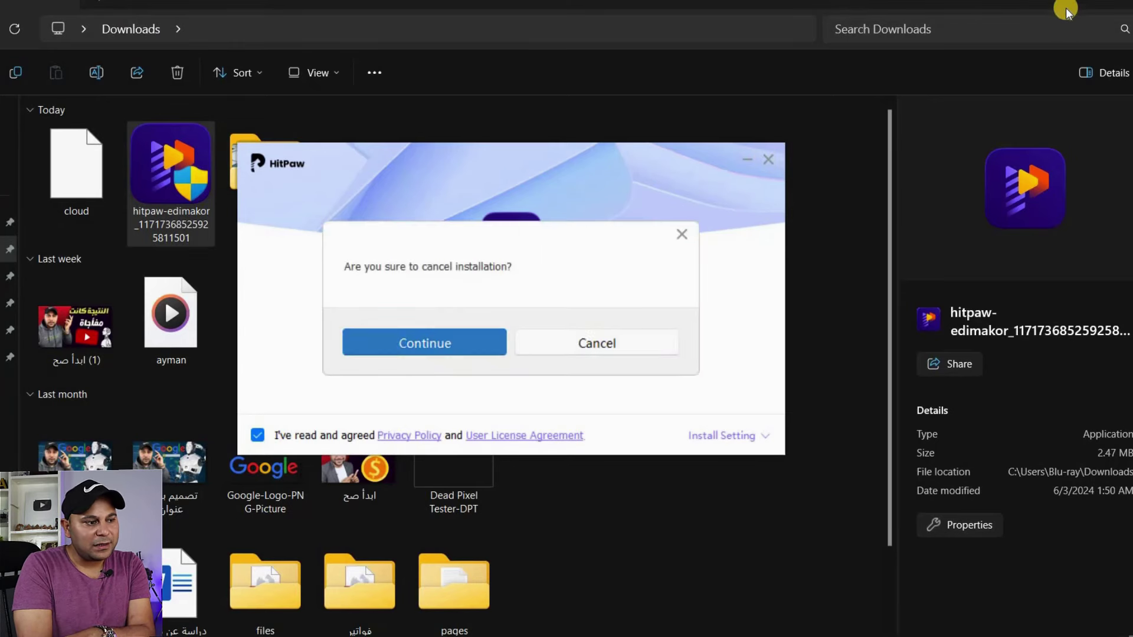
left_click(599, 345)
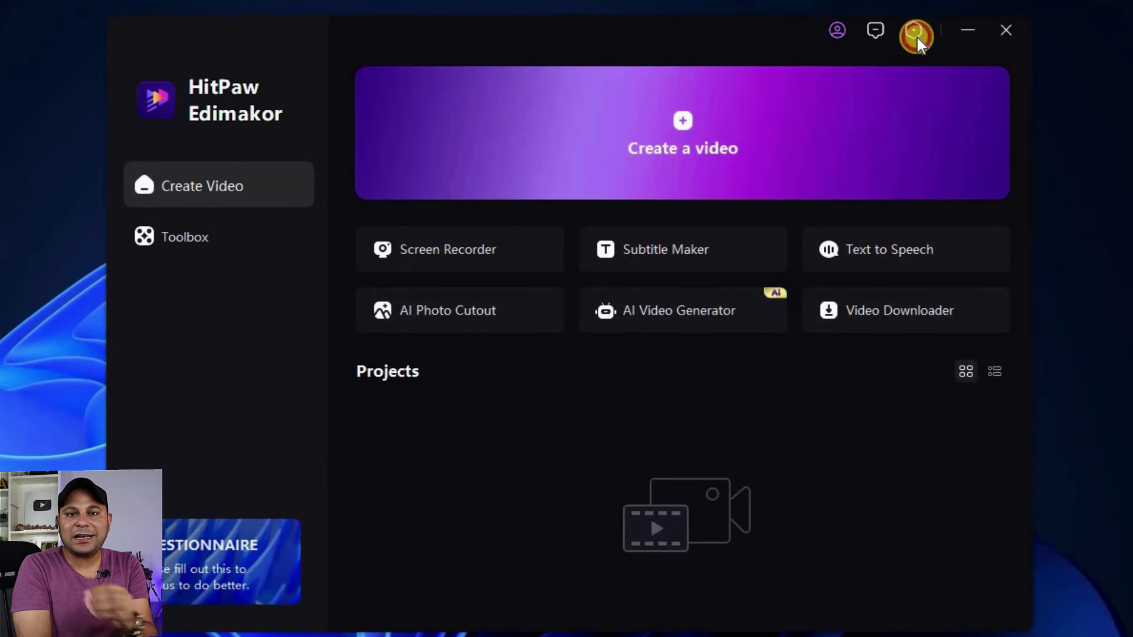
Step: Change the interface language to Arabic (العربية) in the preferences and apply it
left_click(918, 40)
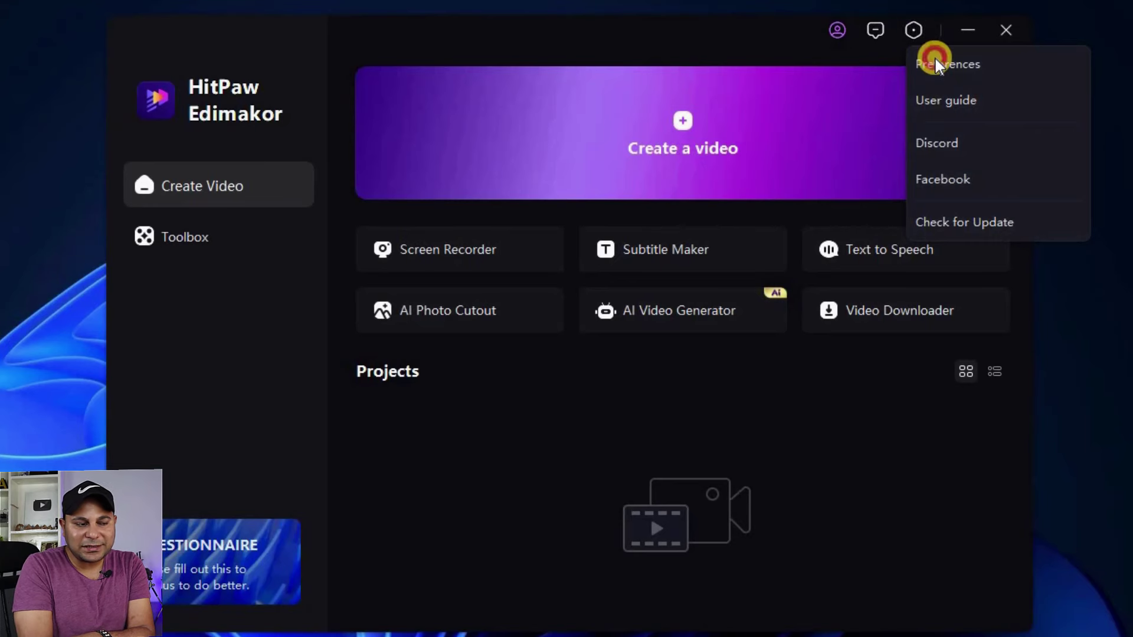
left_click(912, 68)
left_click(546, 200)
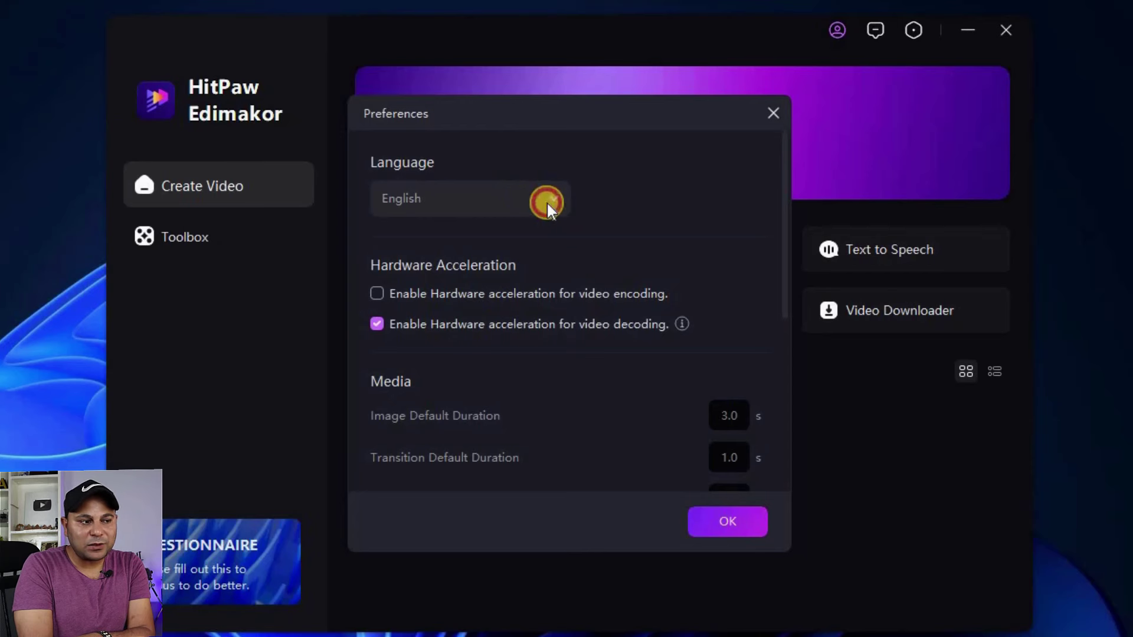
scroll(476, 388, "down", 2)
scroll(475, 388, "down", 1)
left_click(476, 388)
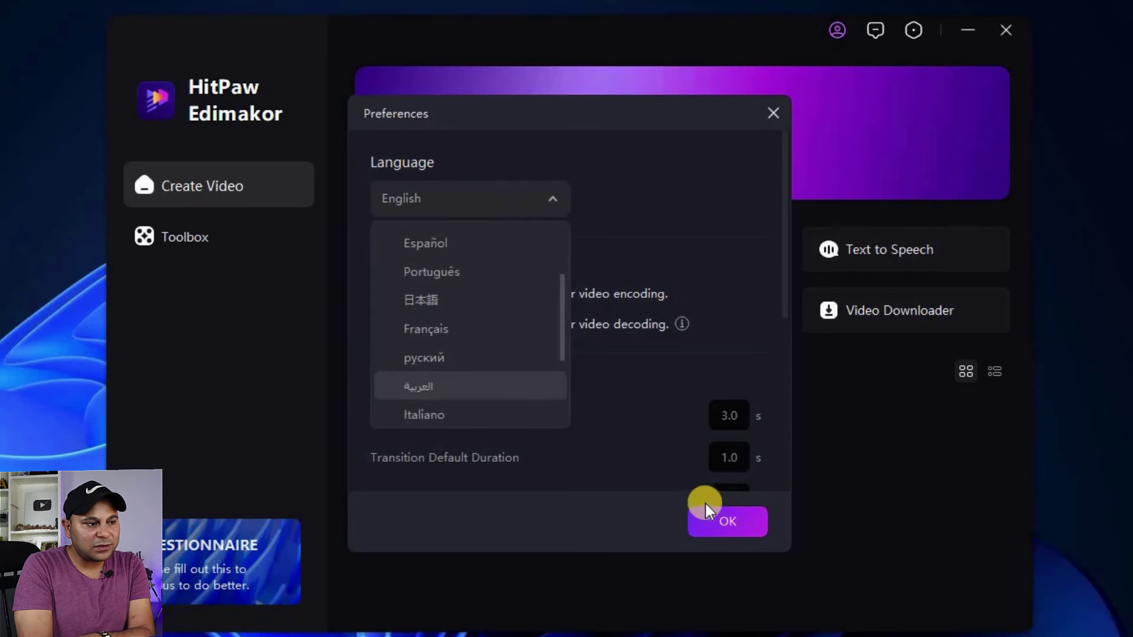
left_click(715, 513)
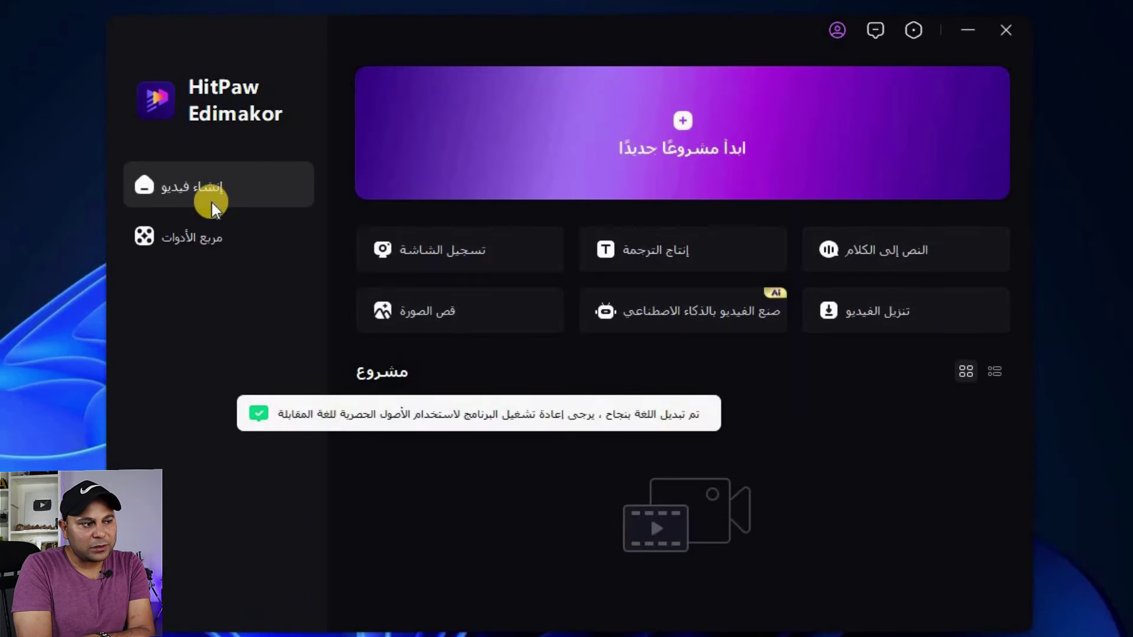
Step: Check the available toolbox tools and start a new video project
left_click(196, 245)
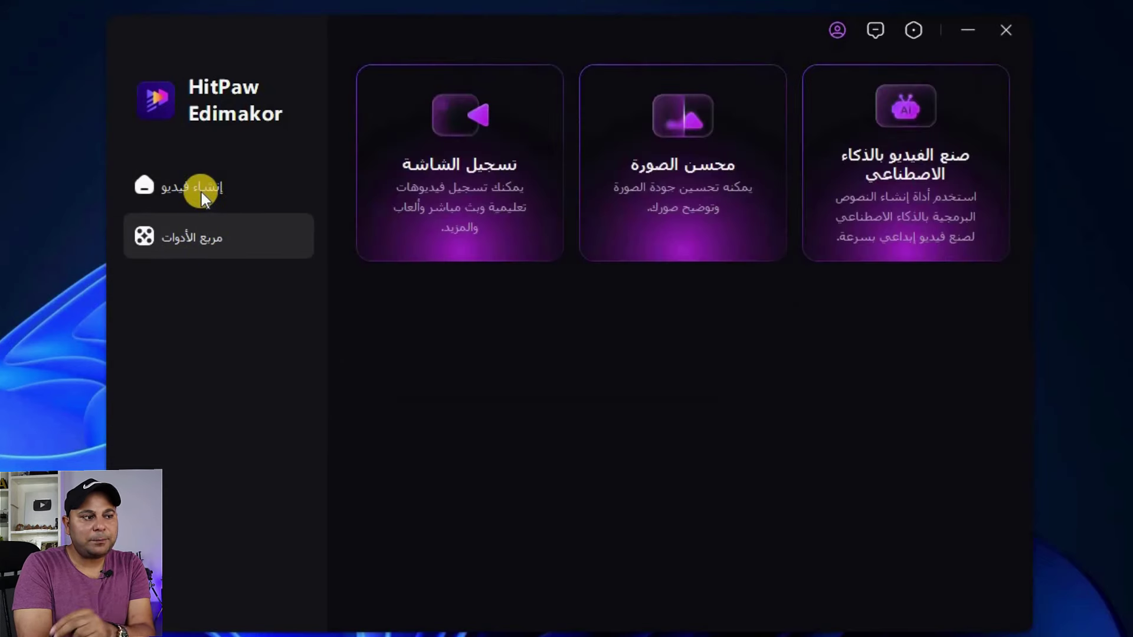
left_click(201, 193)
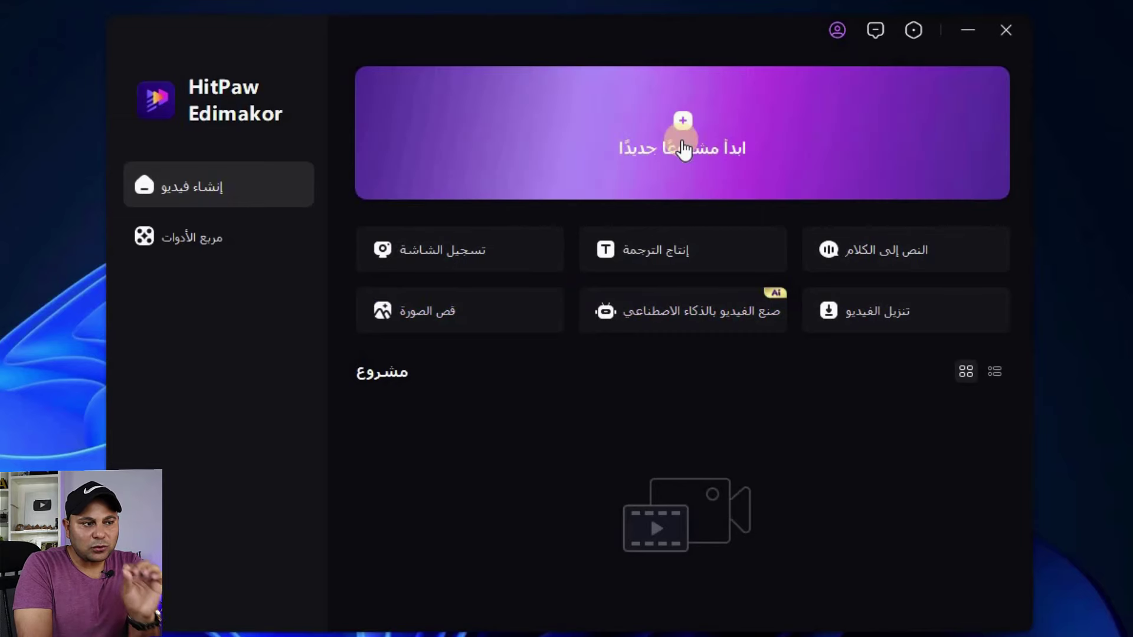
left_click(681, 140)
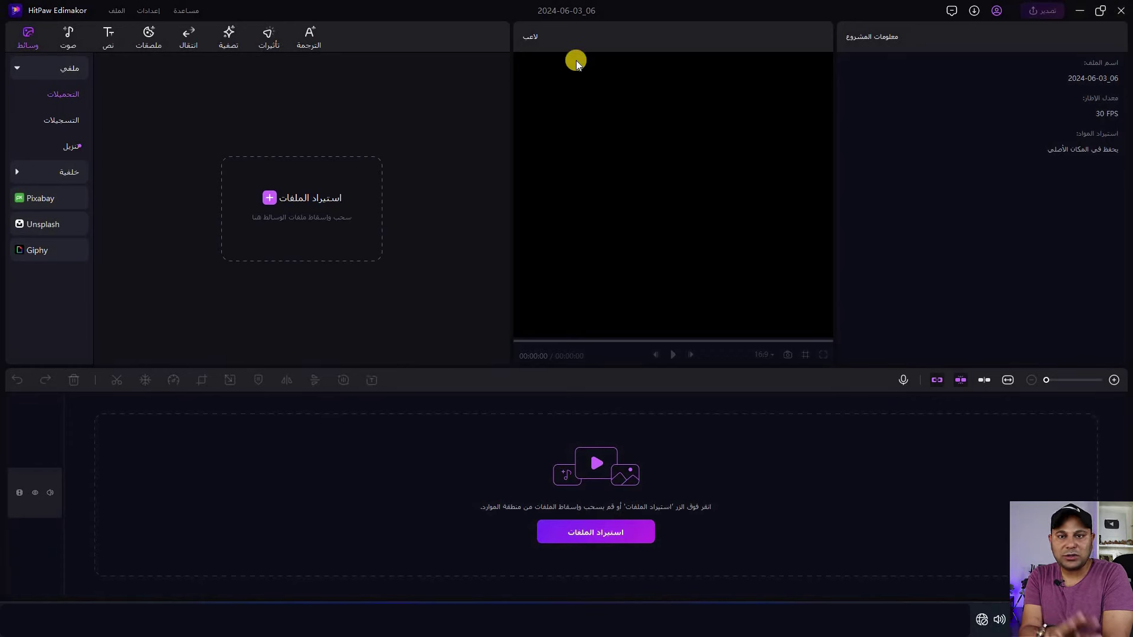
Step: Browse the Pixabay stock videos and search them for "youtube"
left_click(45, 200)
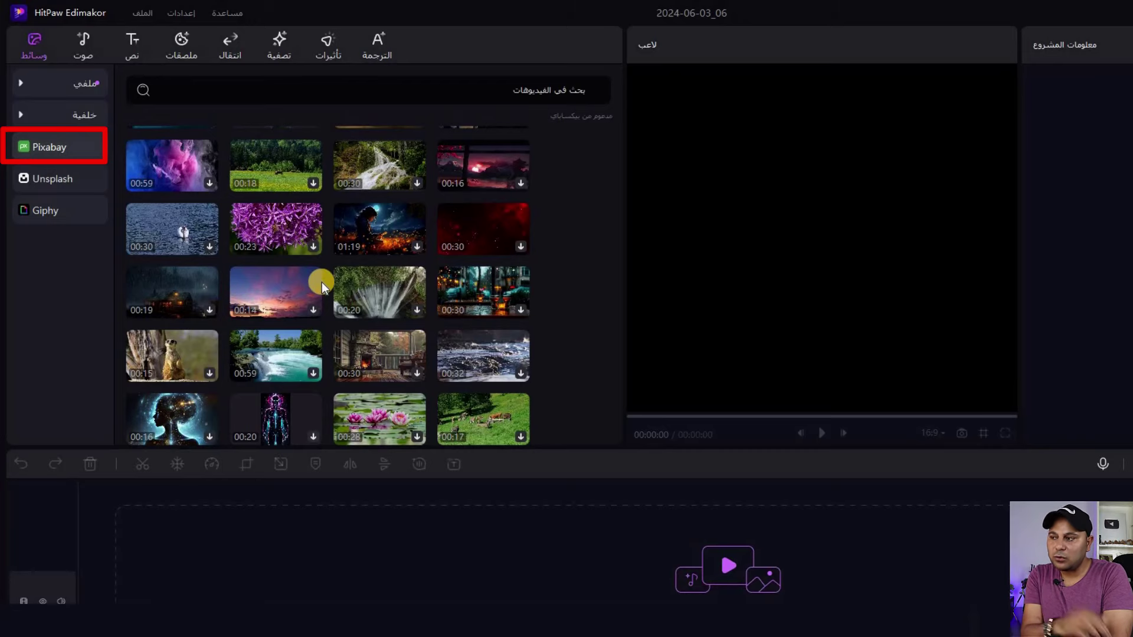
scroll(321, 282, "down", 3)
scroll(388, 312, "up", 3)
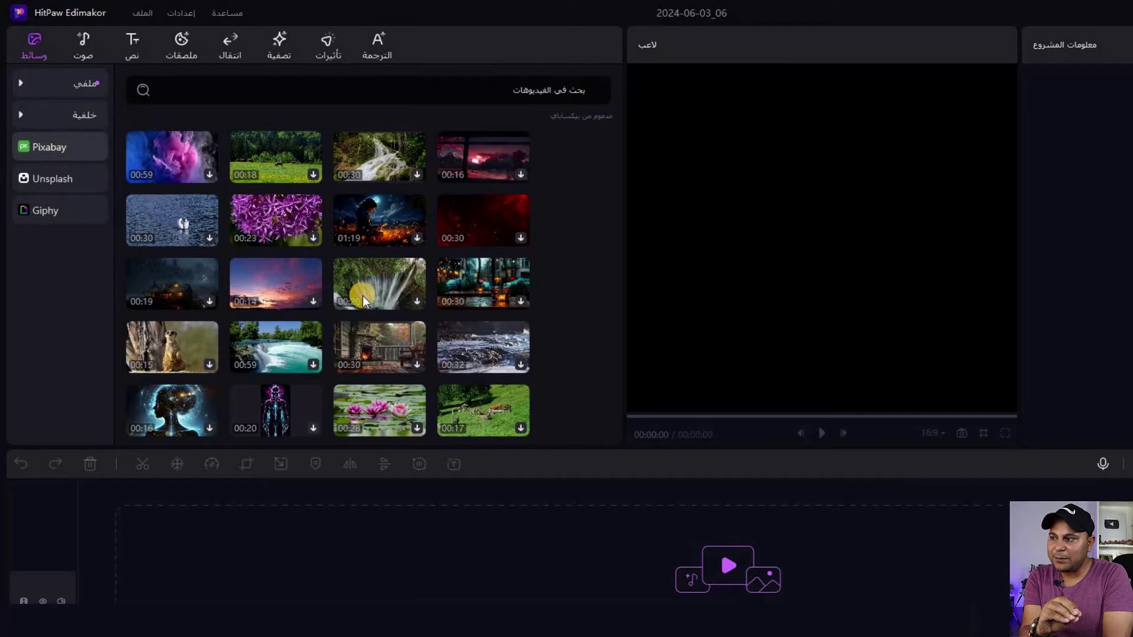
scroll(221, 228, "down", 5)
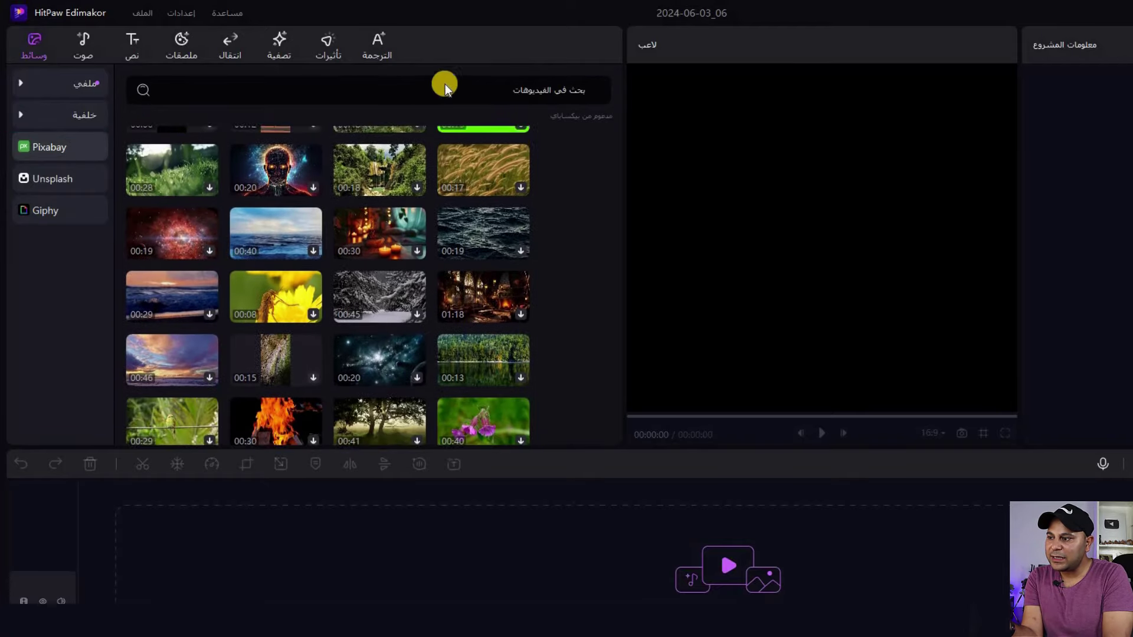
left_click(189, 91)
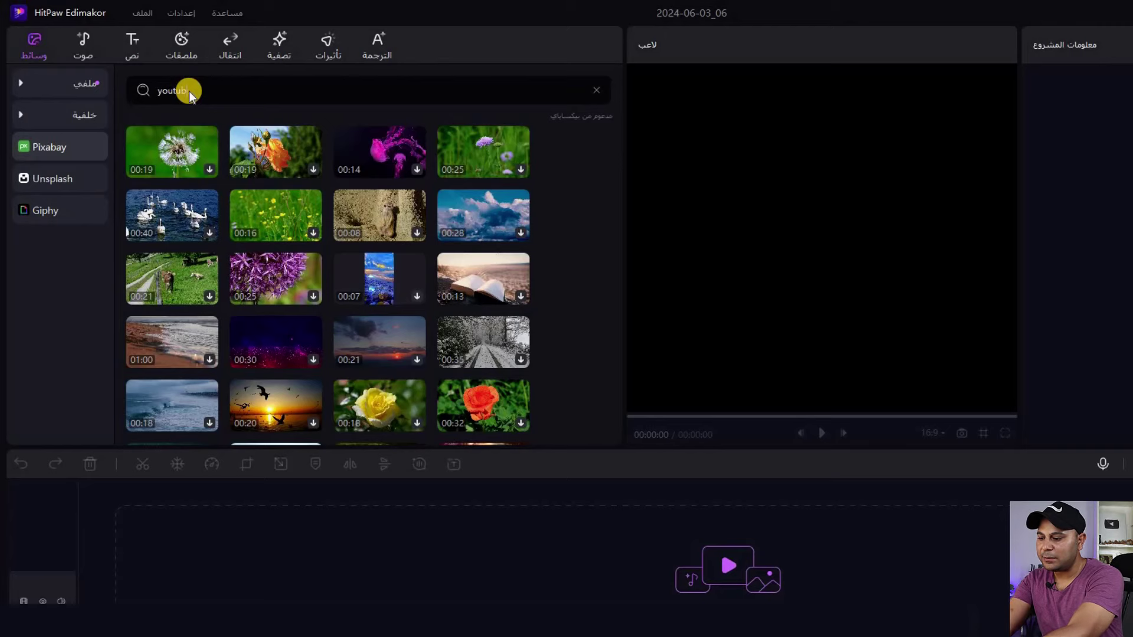
key("Return")
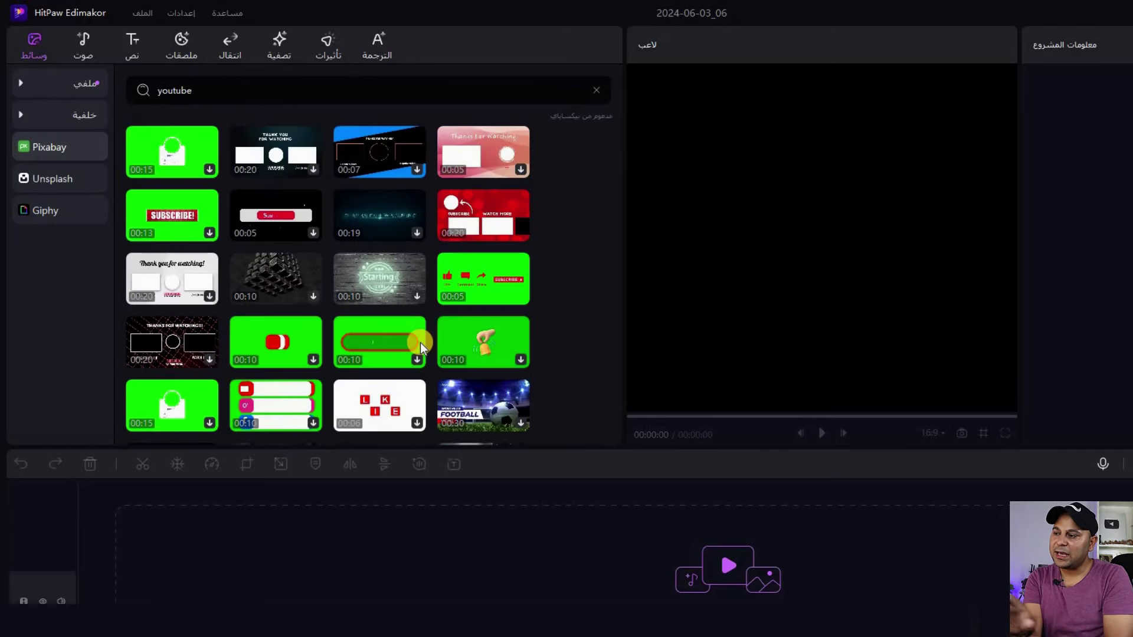
scroll(420, 342, "down", 4)
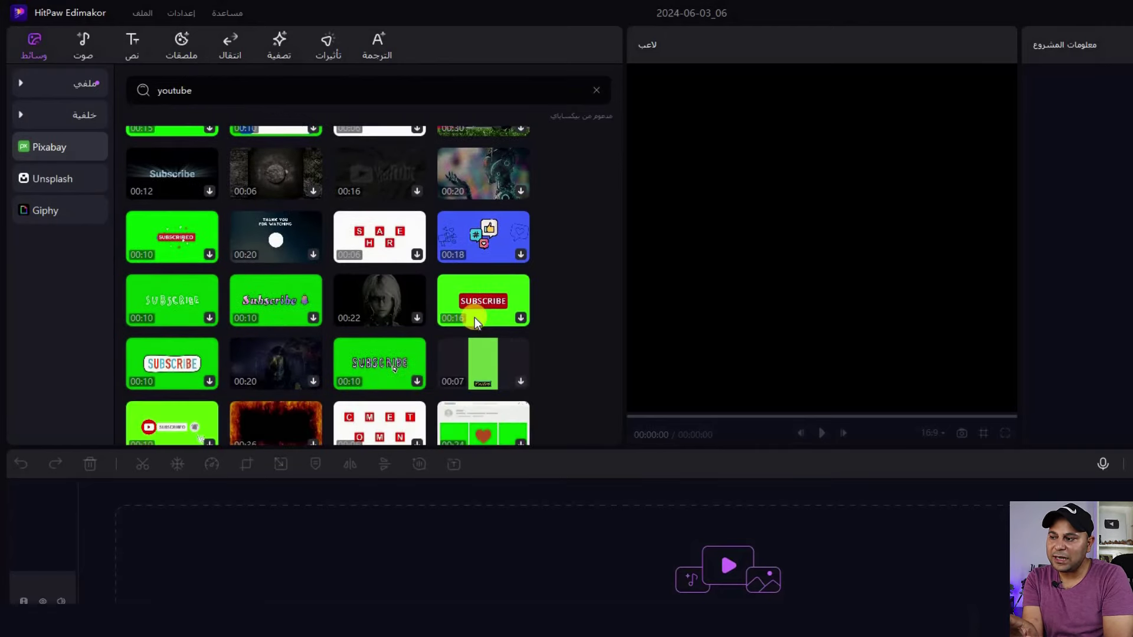
Step: Add the 16-second green-screen SUBSCRIBE clip to the timeline, preview it and delete it again
left_click(509, 295)
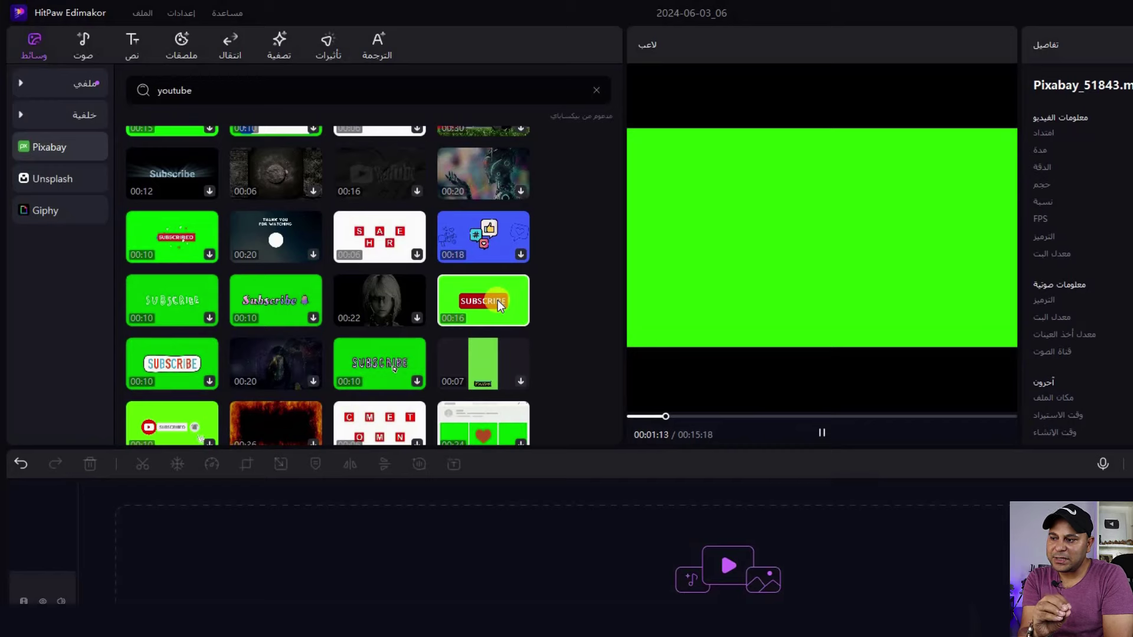
left_click_drag(499, 304, 127, 495)
left_click(444, 512)
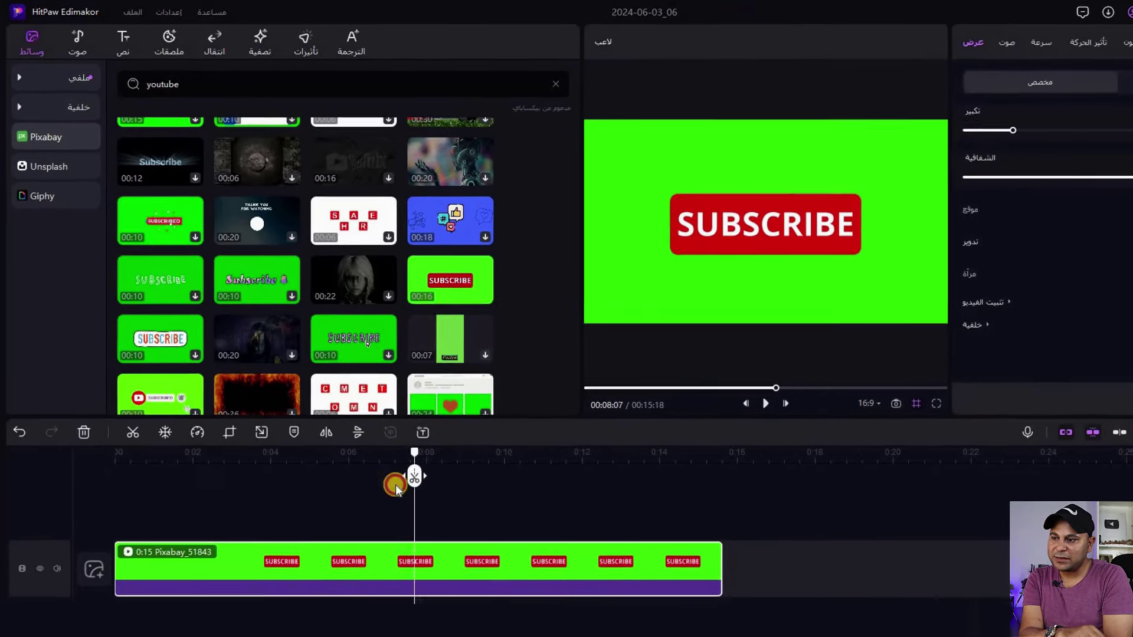
left_click(537, 570)
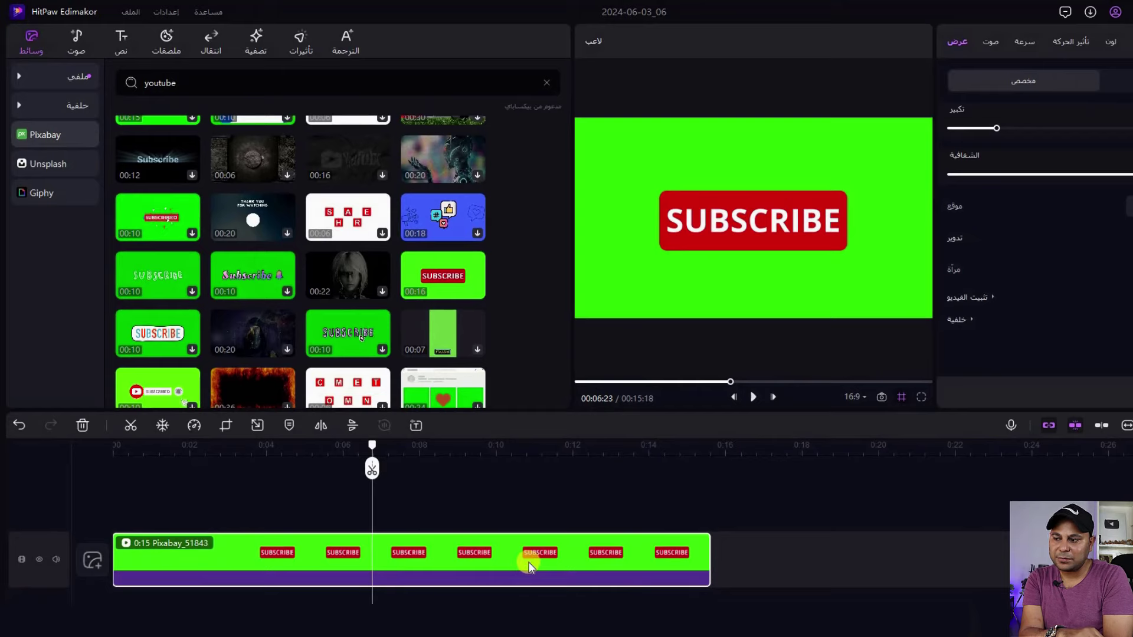
key("Delete")
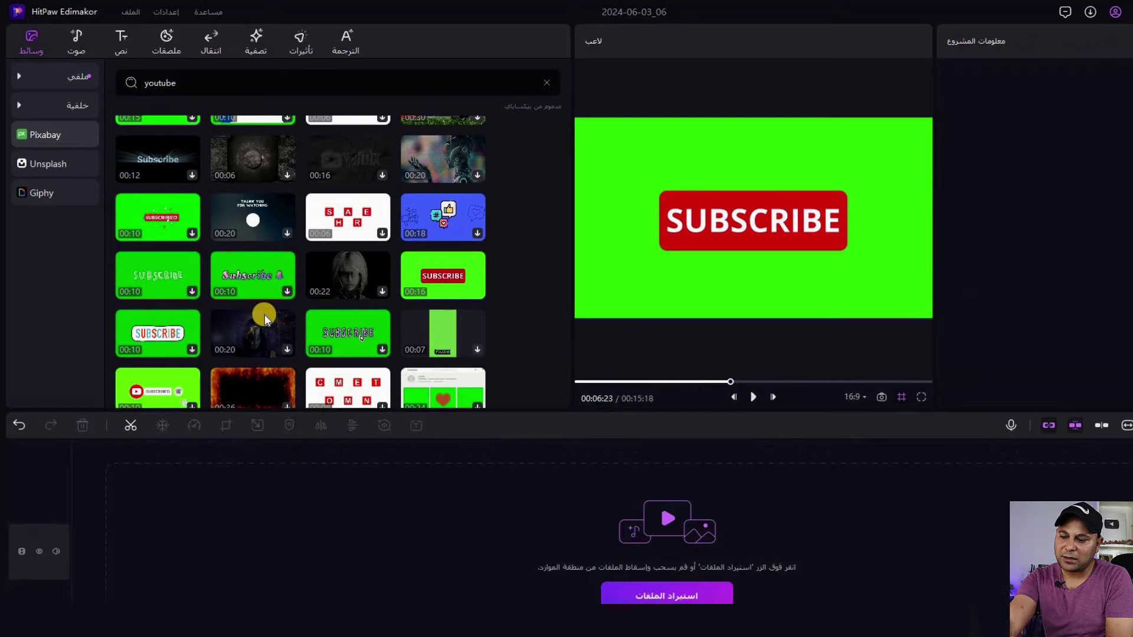
Step: Replace the Pixabay search term with "cat" and look through the matching videos
scroll(236, 177, "up", 4)
scroll(552, 87, "up", 2)
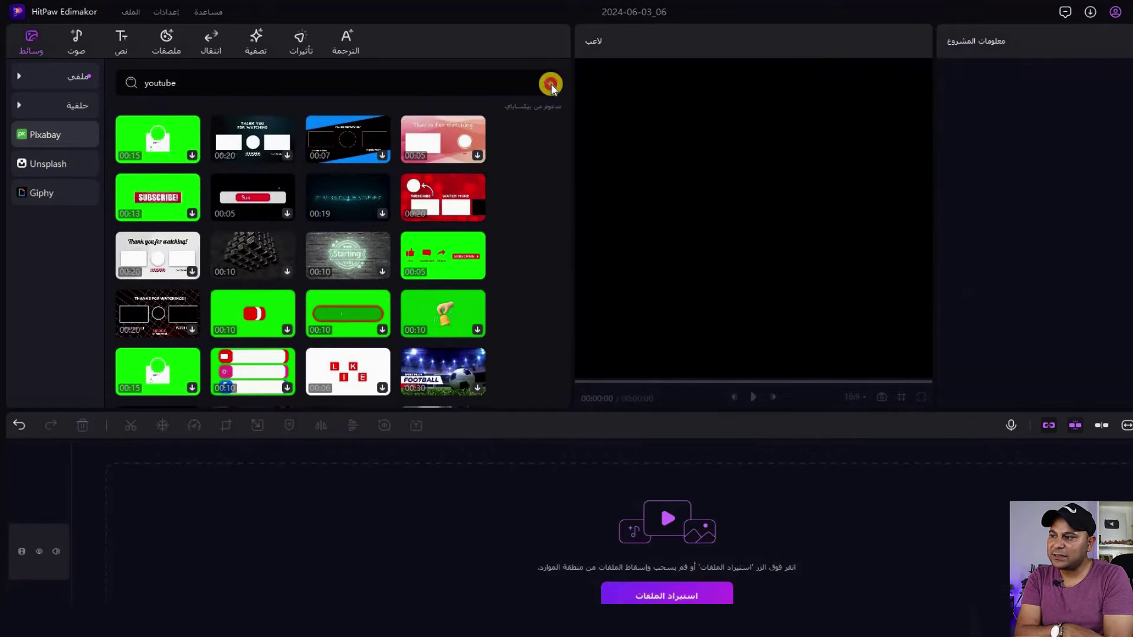
left_click(540, 84)
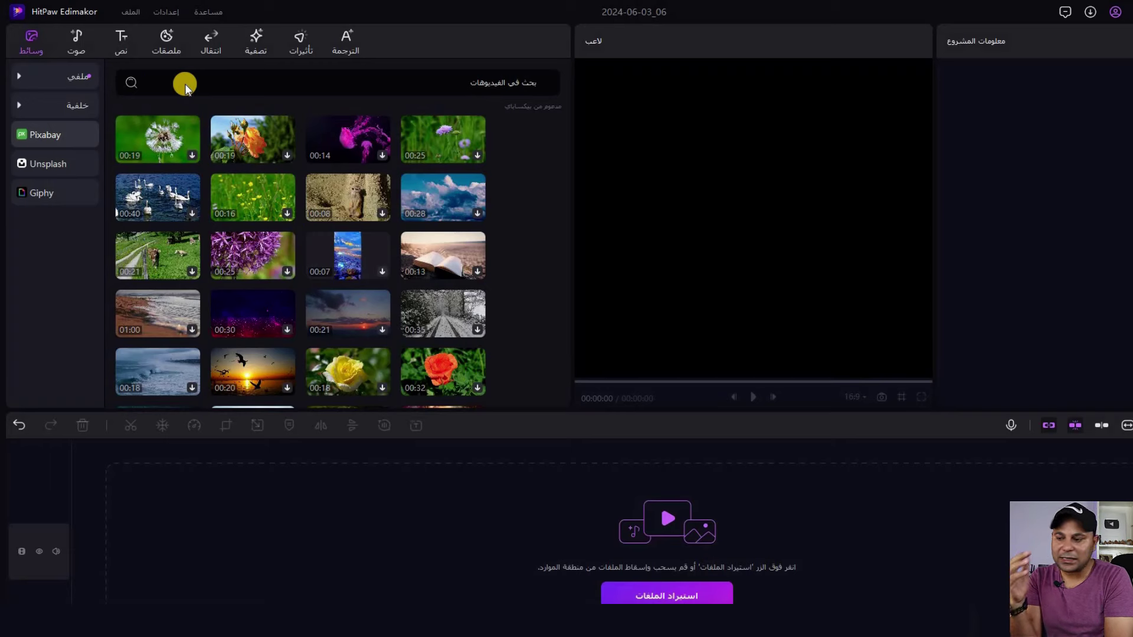
type("ح")
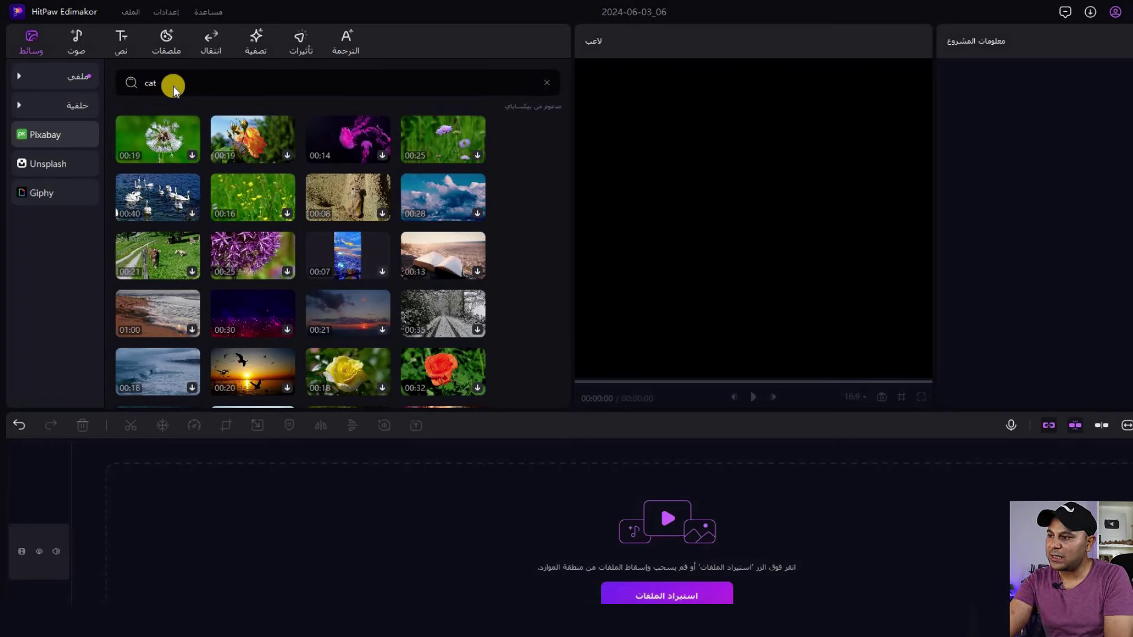
key("Return")
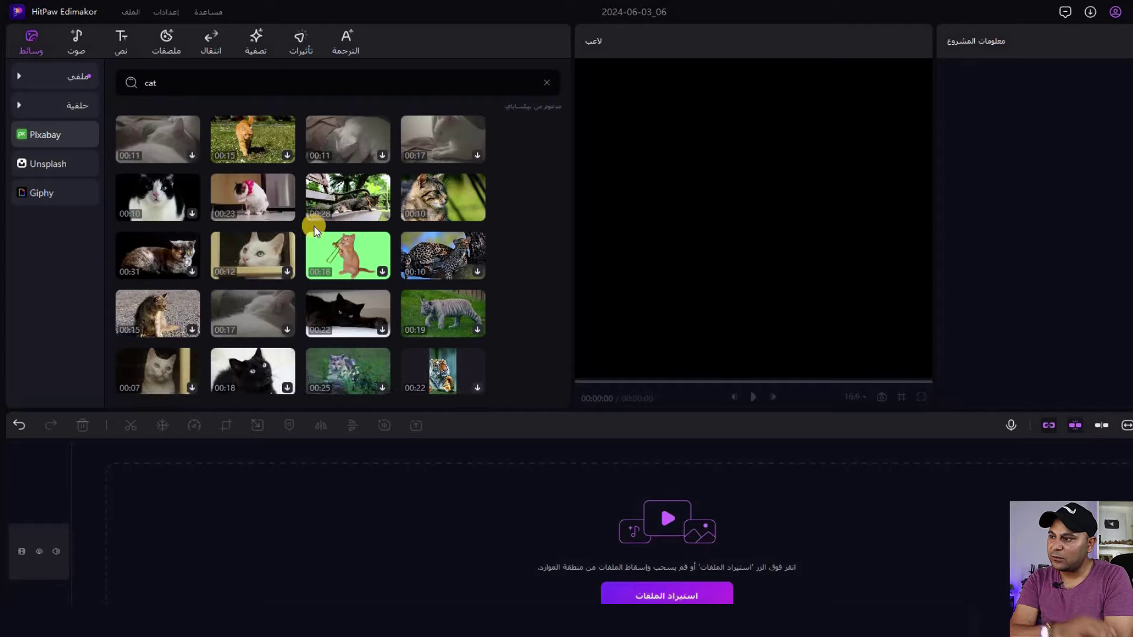
scroll(323, 258, "down", 1)
scroll(323, 257, "up", 4)
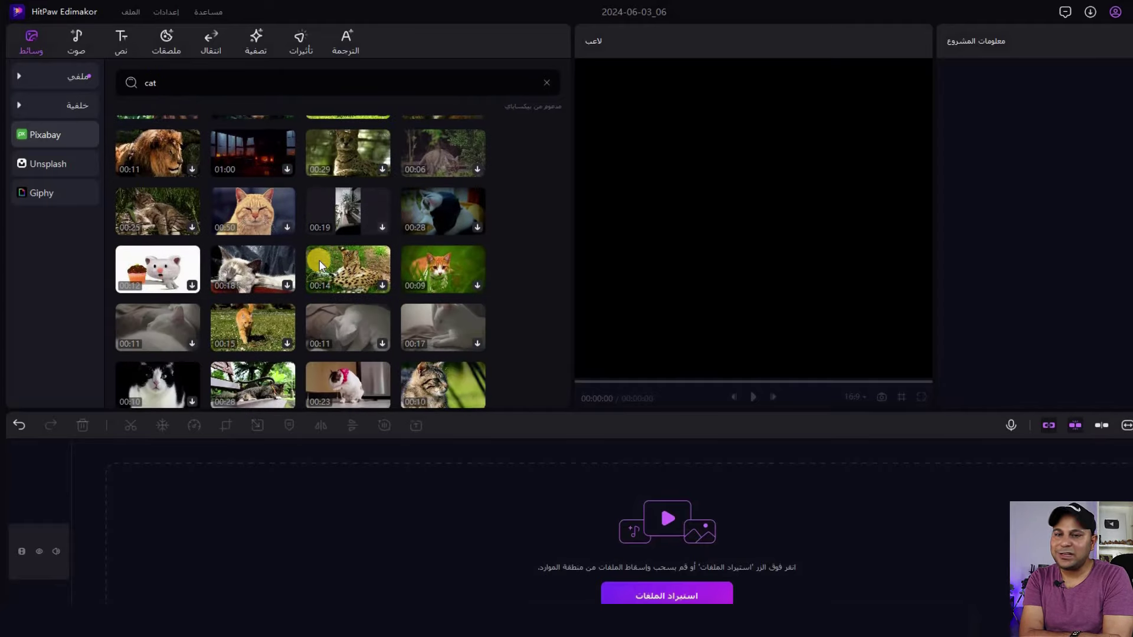
scroll(464, 288, "down", 6)
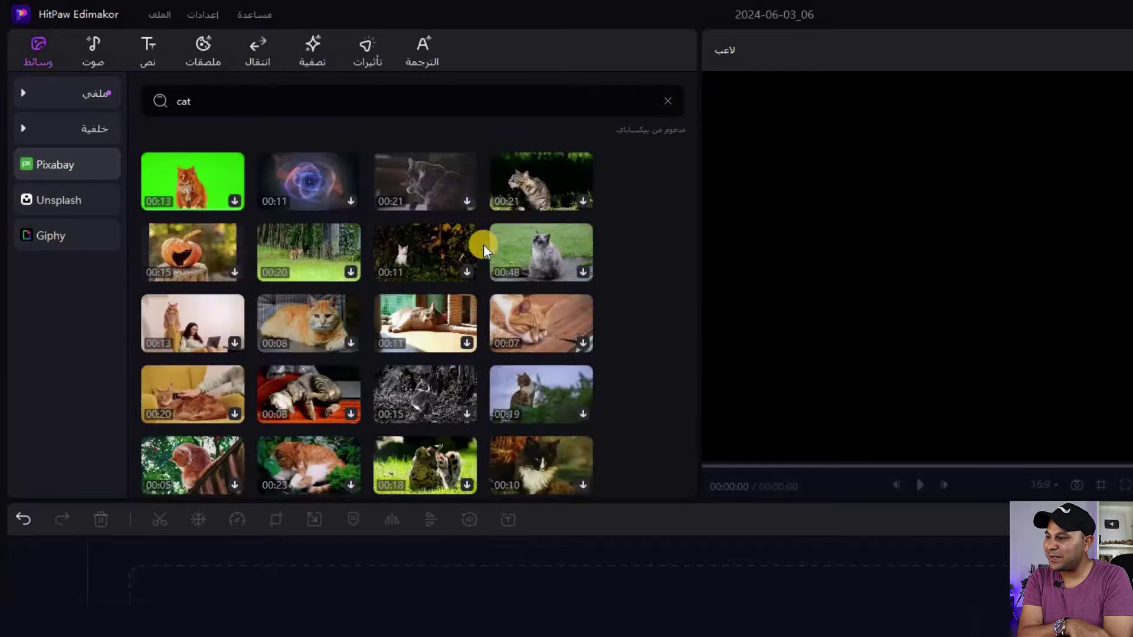
scroll(516, 263, "up", 7)
Step: Download the 17-second white cat video and place the 10-second tabby cat clip on the timeline, scrubbing through it
mouse_move(545, 232)
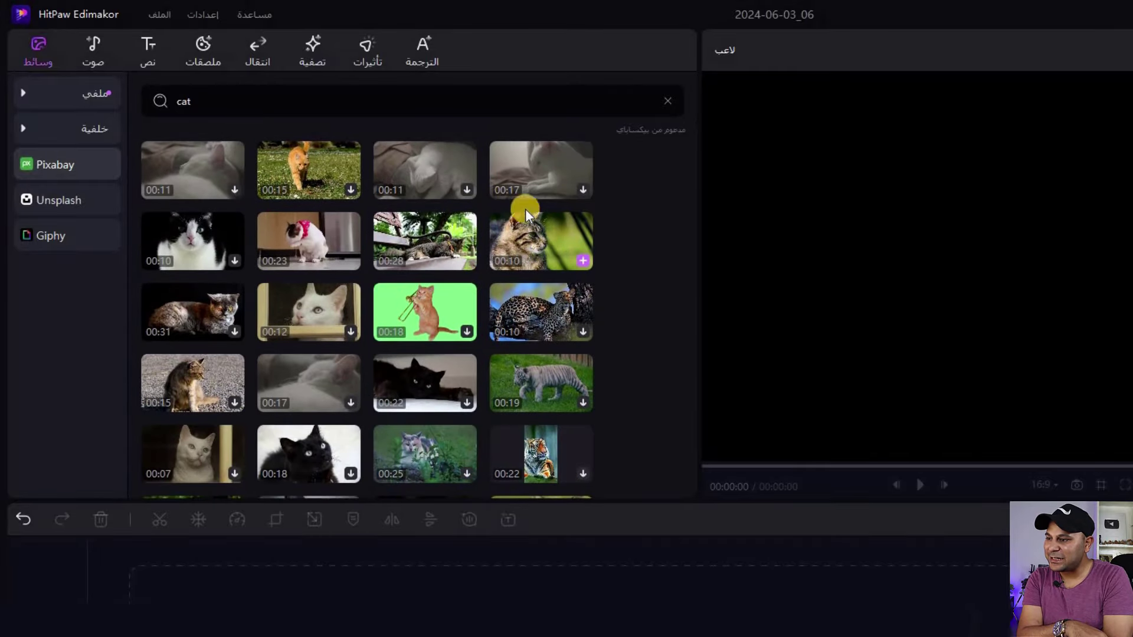
left_click(583, 190)
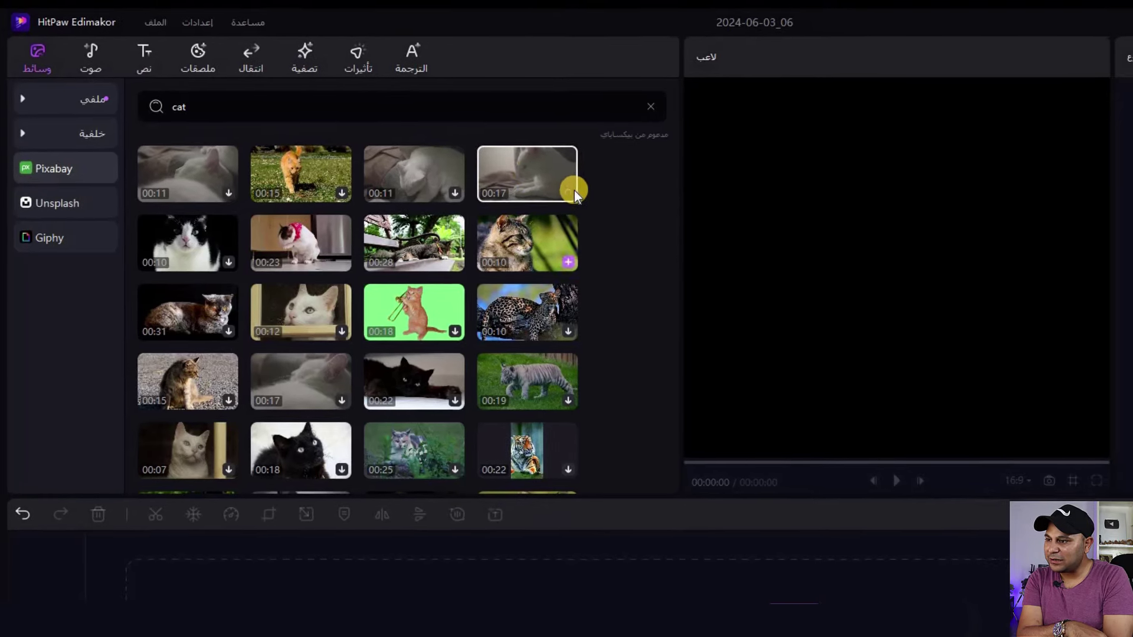
mouse_move(525, 242)
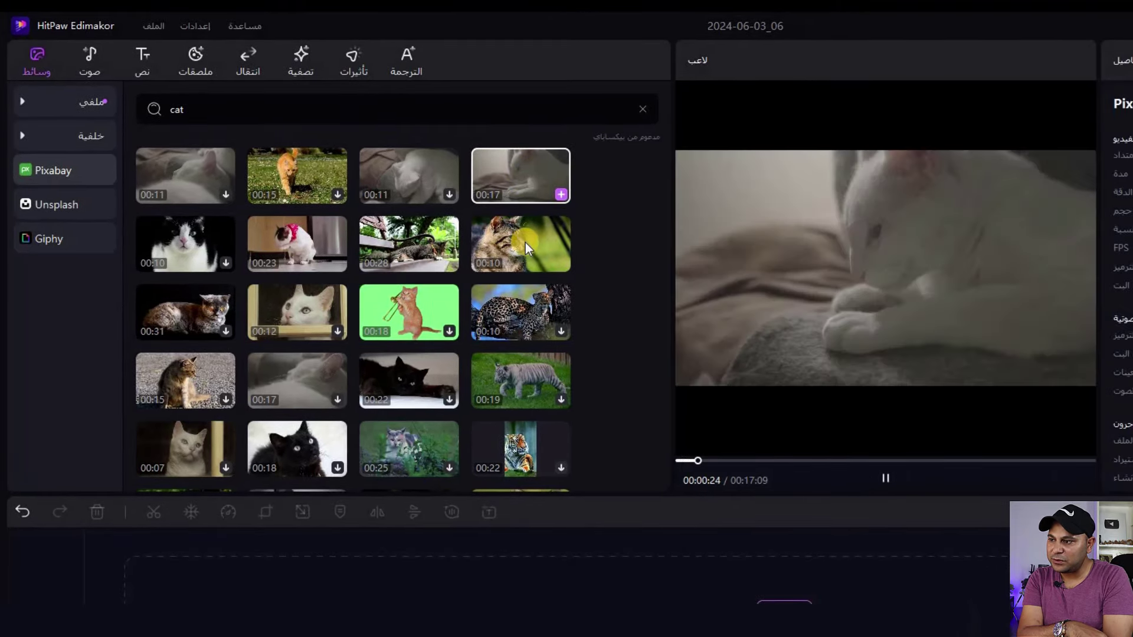
left_click_drag(530, 233, 134, 543)
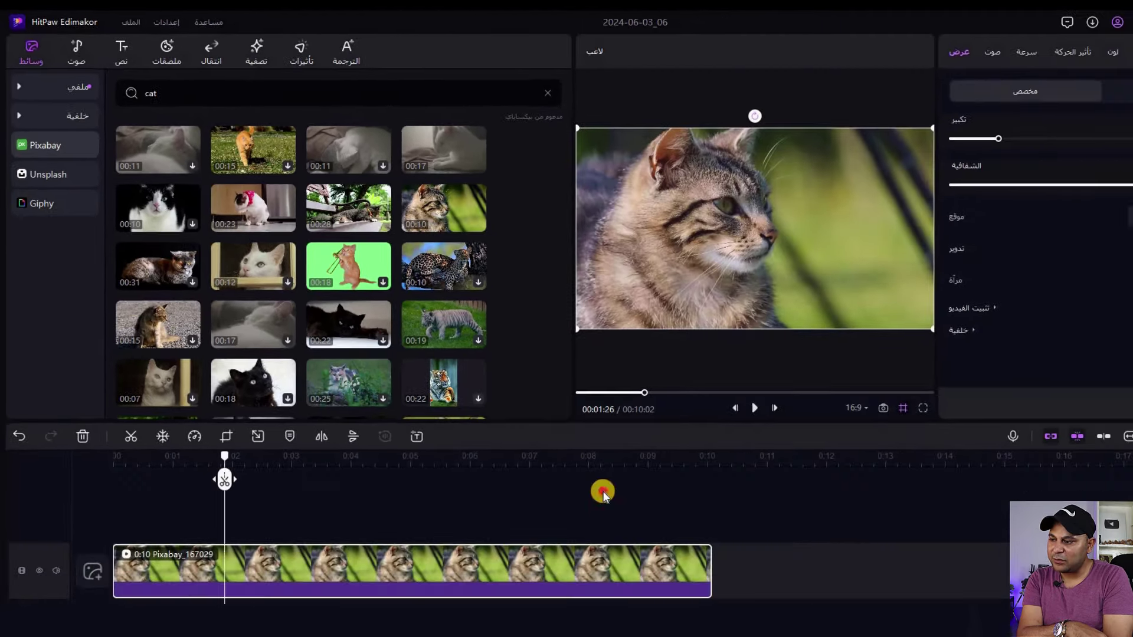
left_click_drag(603, 491, 141, 511)
left_click(140, 514)
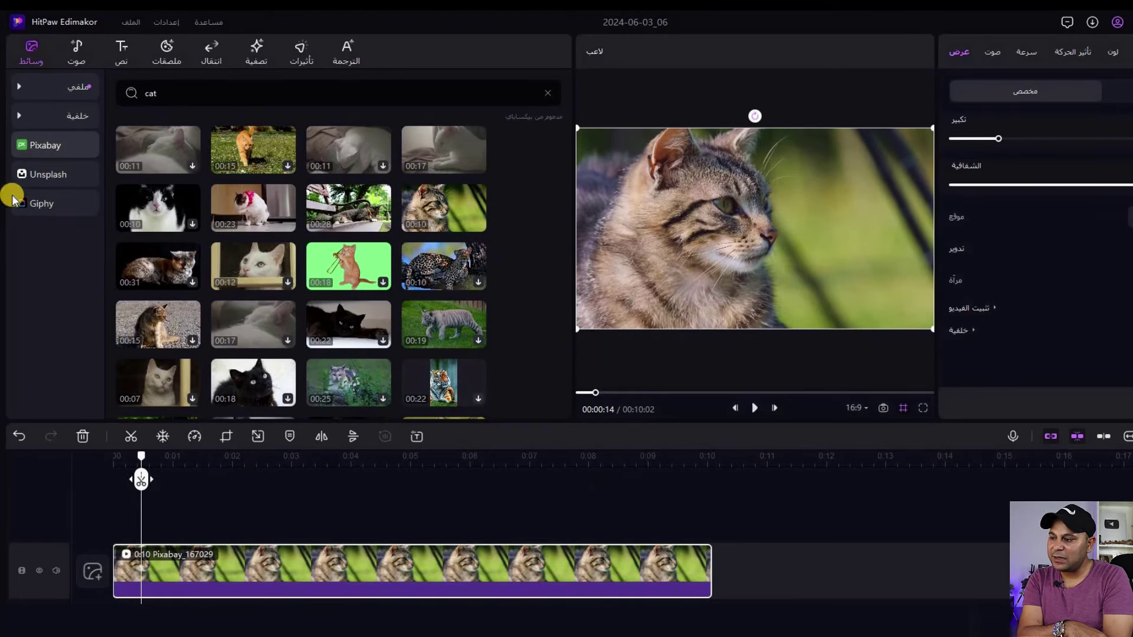
Step: Browse the Unsplash stock photos, search them for "dog" and preview the photo of two dogs running
left_click(60, 177)
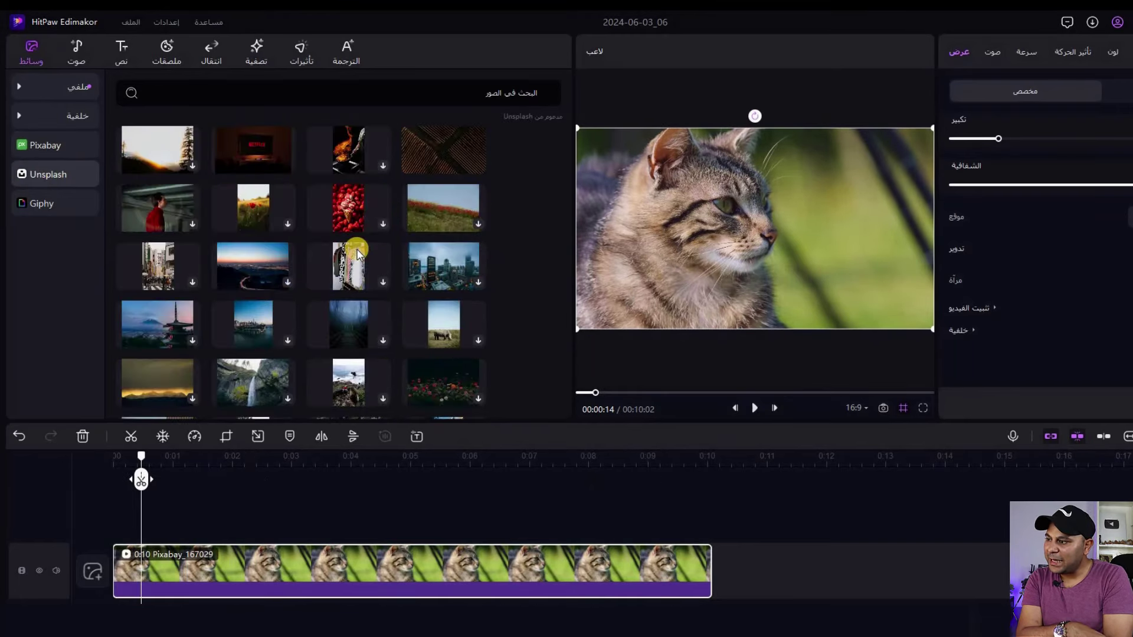
scroll(423, 317, "down", 10)
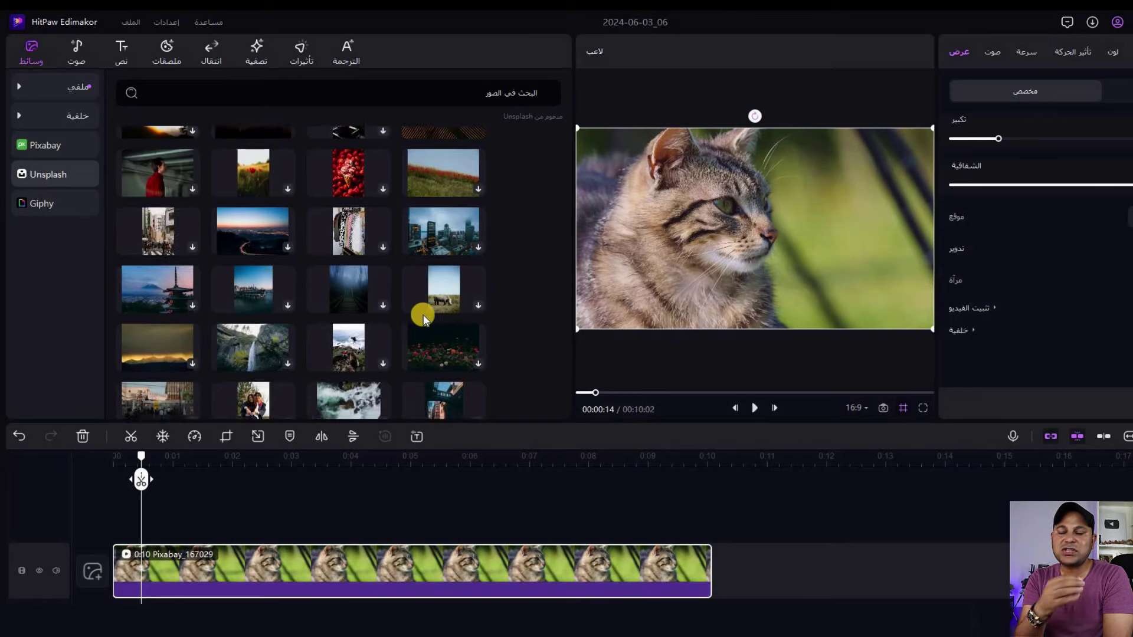
scroll(423, 315, "down", 10)
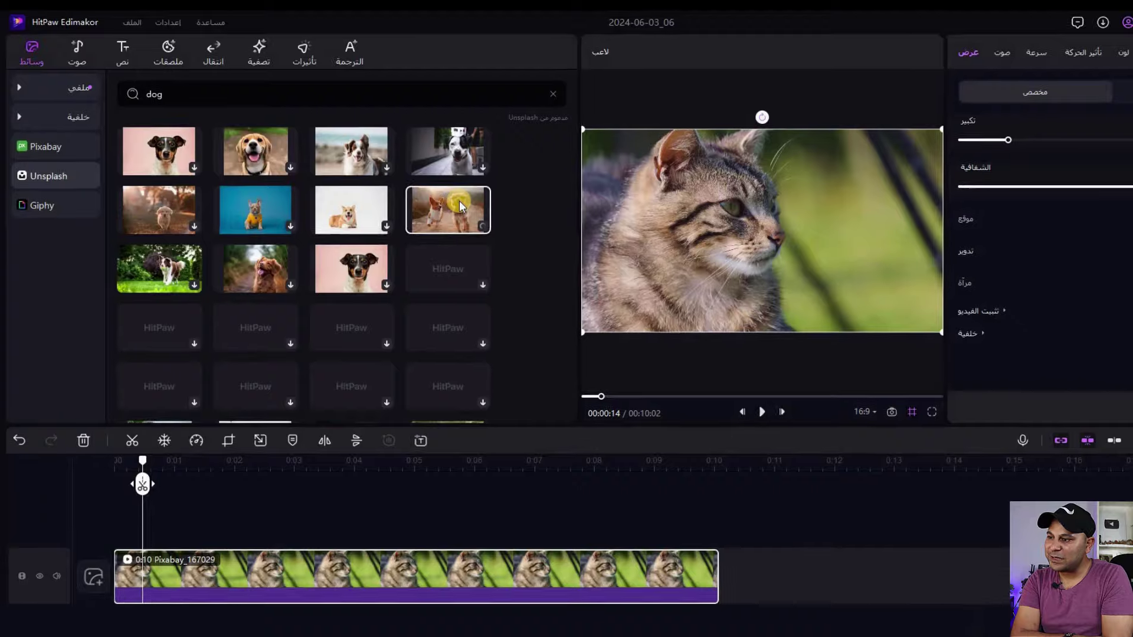
left_click(446, 207)
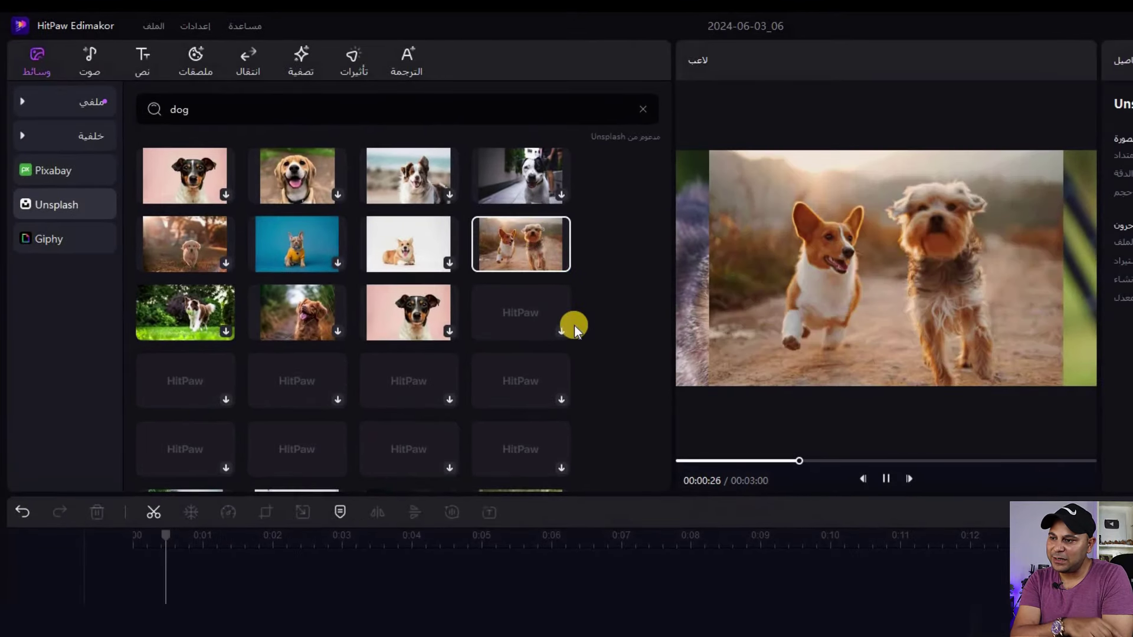
Step: Look through the Giphy library, comparing its animated stickers with its GIF collection
left_click(67, 240)
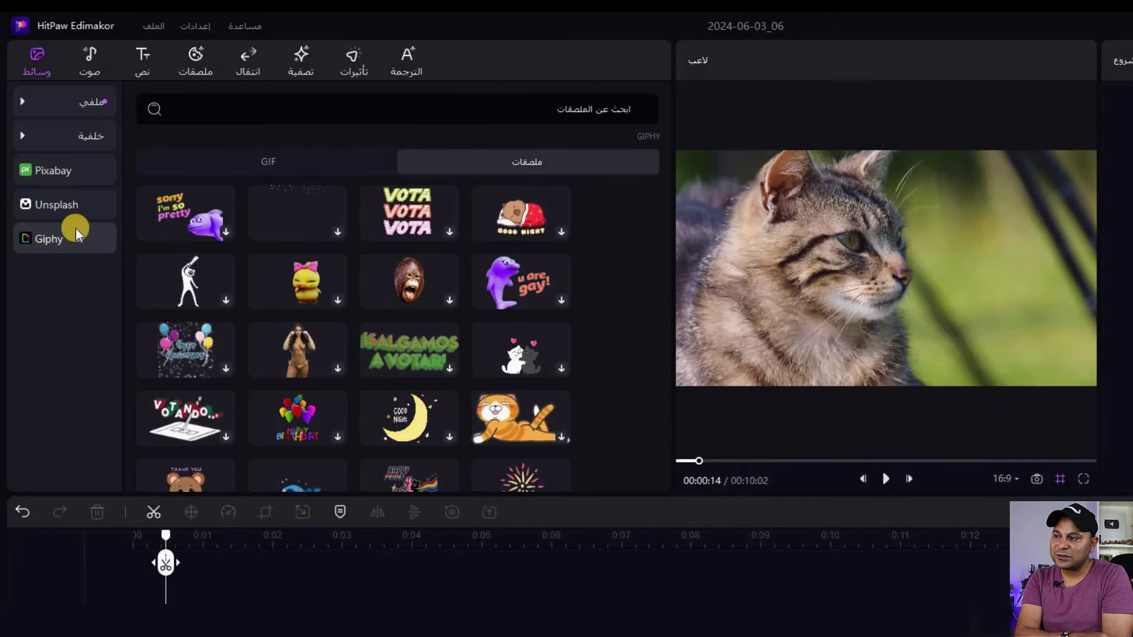
scroll(458, 366, "down", 5)
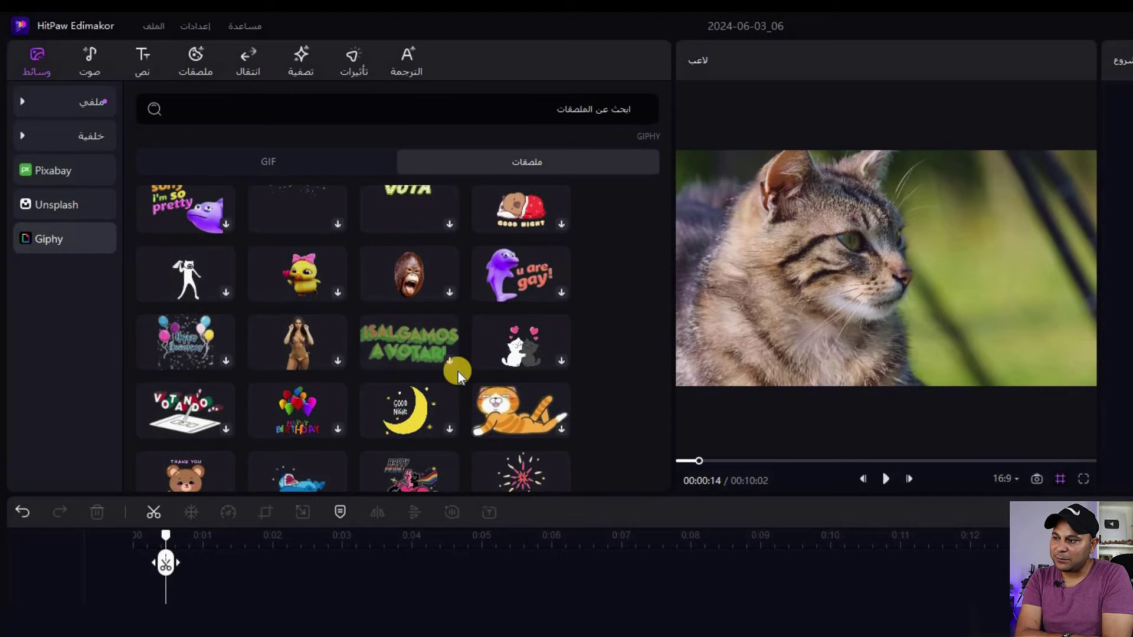
scroll(466, 306, "down", 5)
left_click(254, 159)
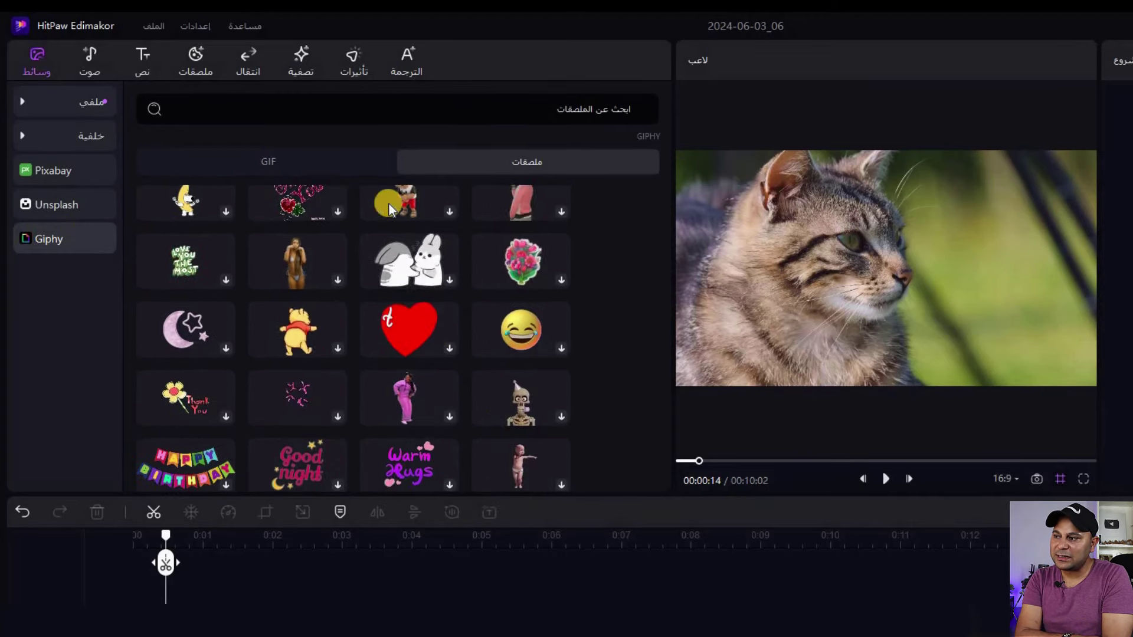
scroll(425, 308, "down", 4)
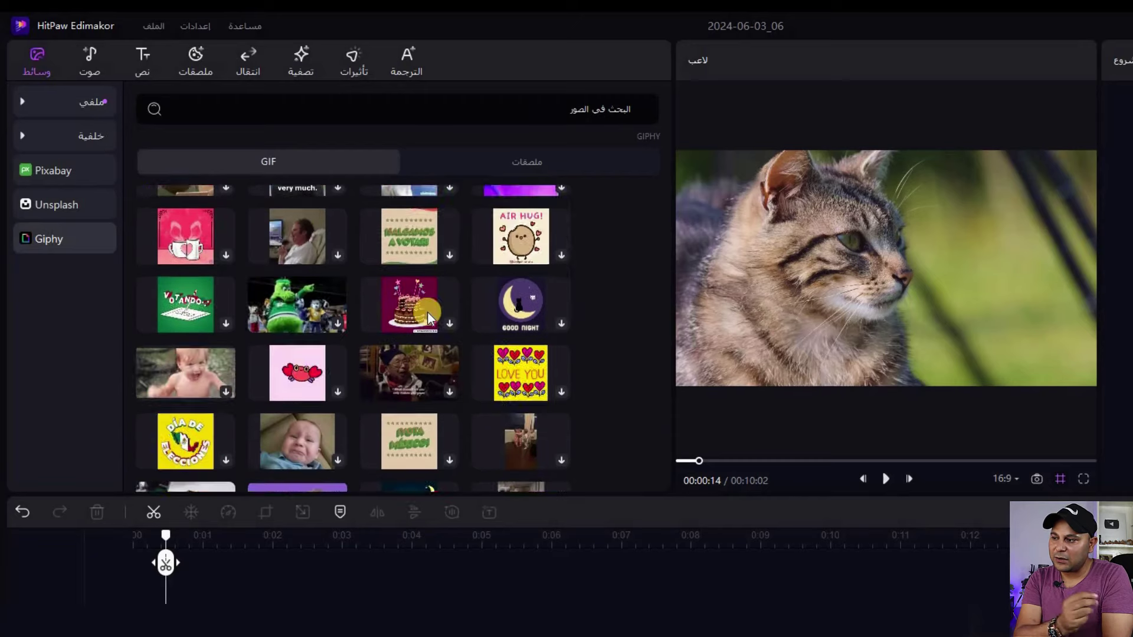
left_click(547, 157)
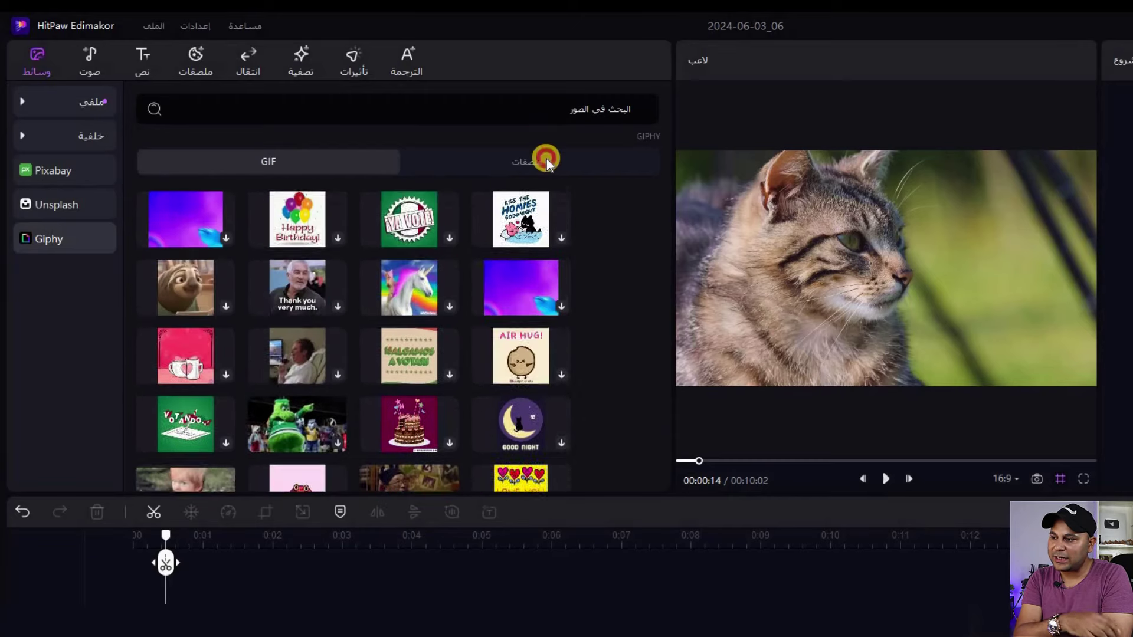
Step: Search the Giphy stickers for "like" and preview the sticker of a man giving two thumbs up
left_click(532, 112)
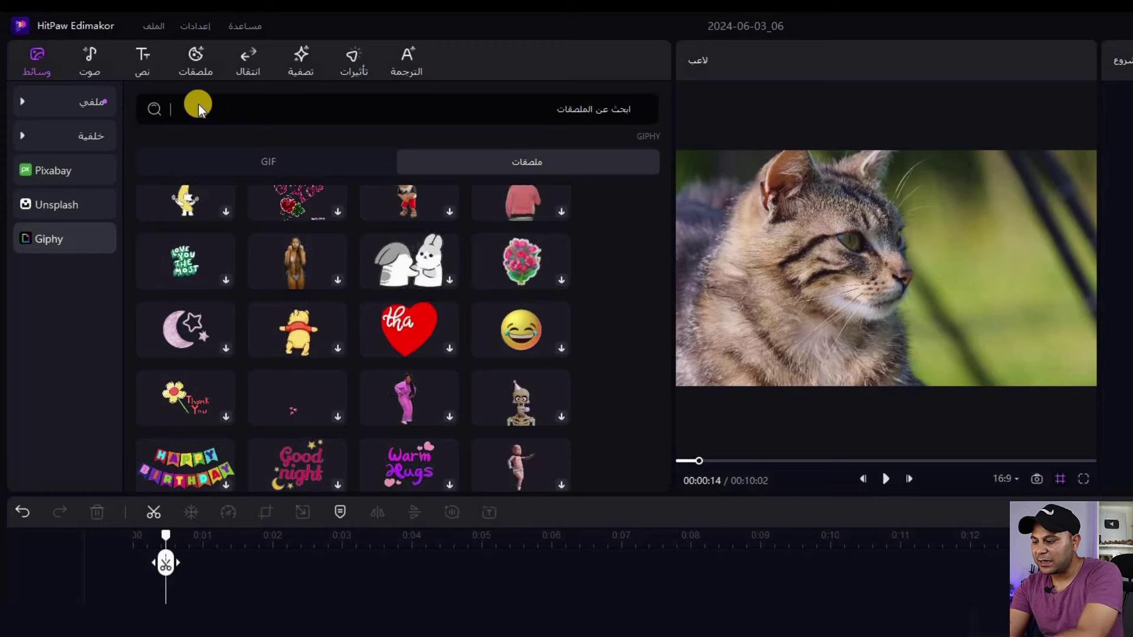
type("like")
scroll(424, 310, "down", 3)
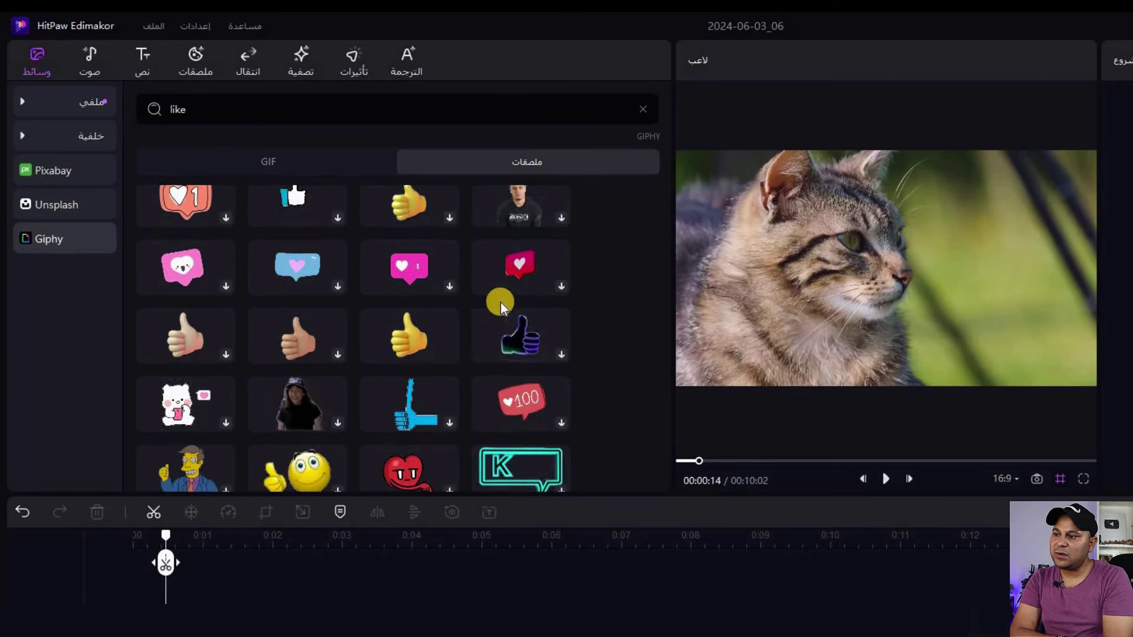
scroll(518, 291, "up", 2)
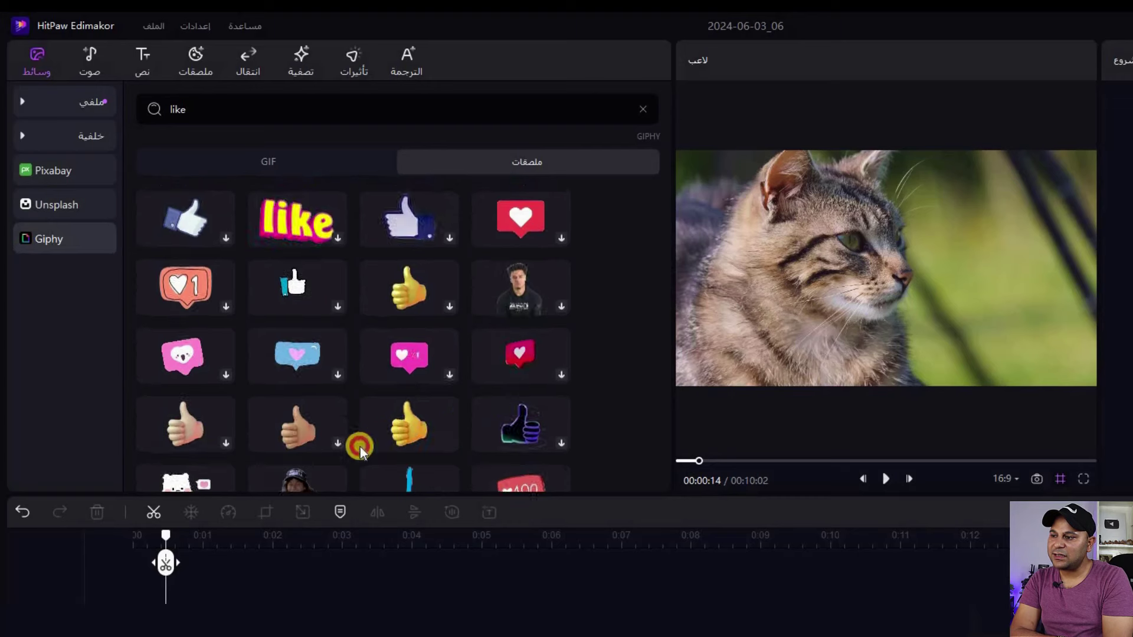
left_click(550, 277)
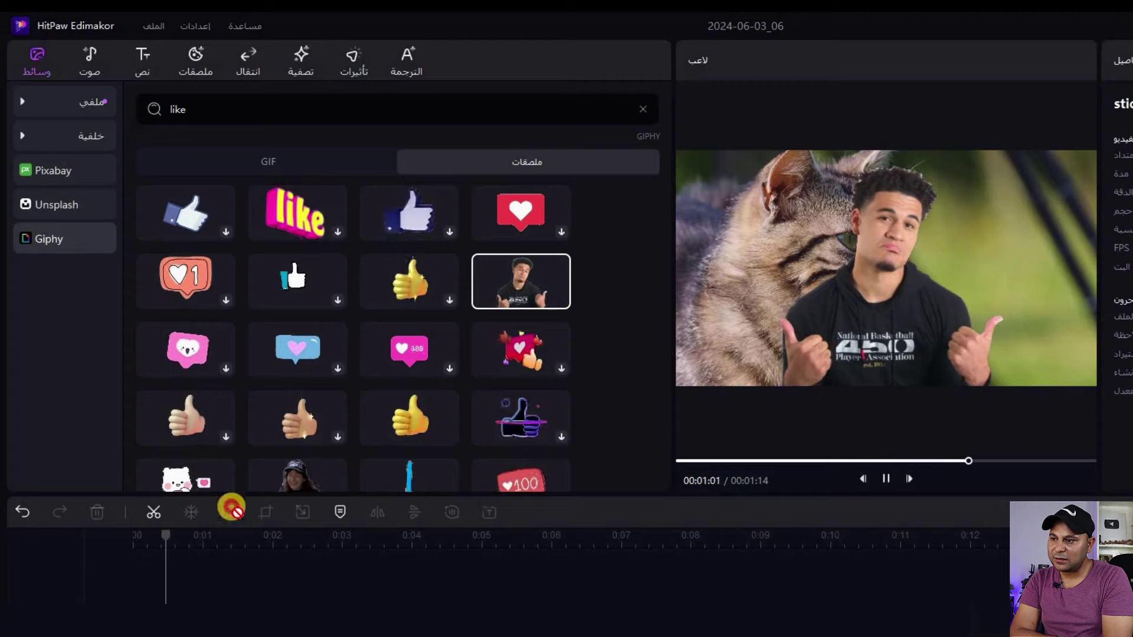
Step: Place the thumbs-up man sticker on a track above the cat clip, scrub through it and delete it again
left_click_drag(157, 595, 183, 564)
left_click_drag(153, 471, 220, 497)
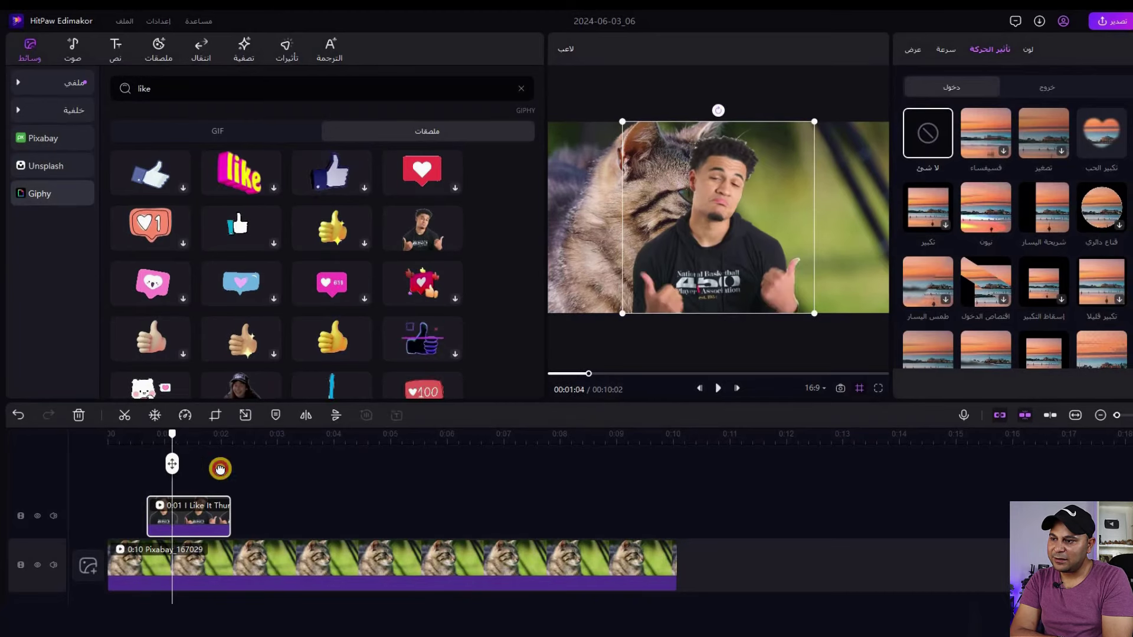
left_click(192, 517)
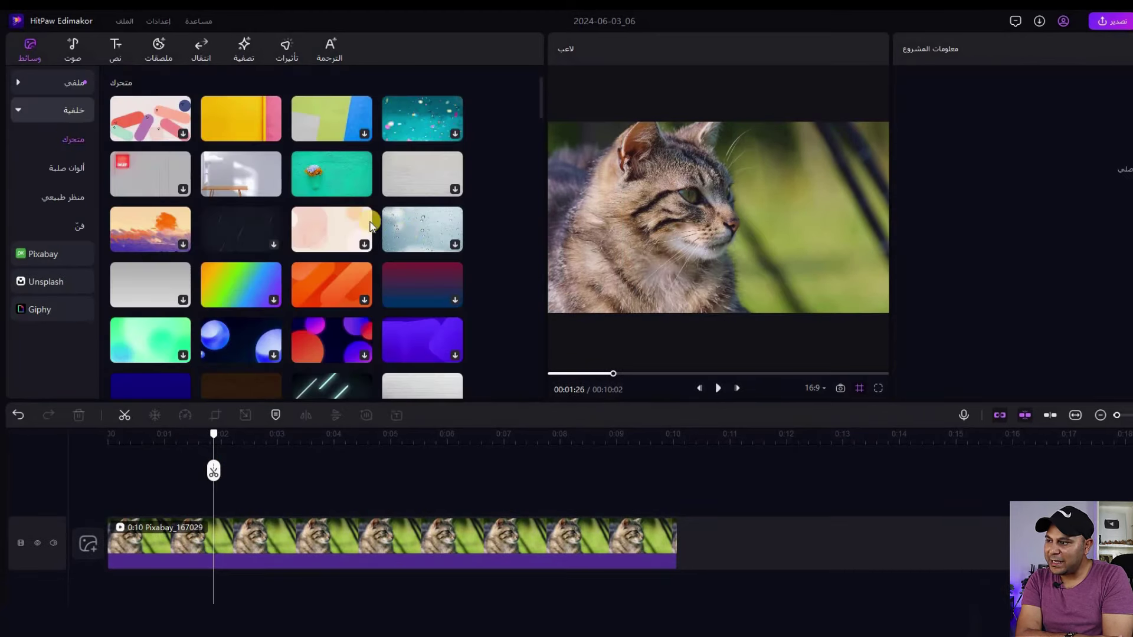
Step: Browse the animated backgrounds and preview the turquoise flower-vase and pastel circles backgrounds
scroll(346, 197, "down", 3)
scroll(345, 183, "up", 3)
left_click(345, 179)
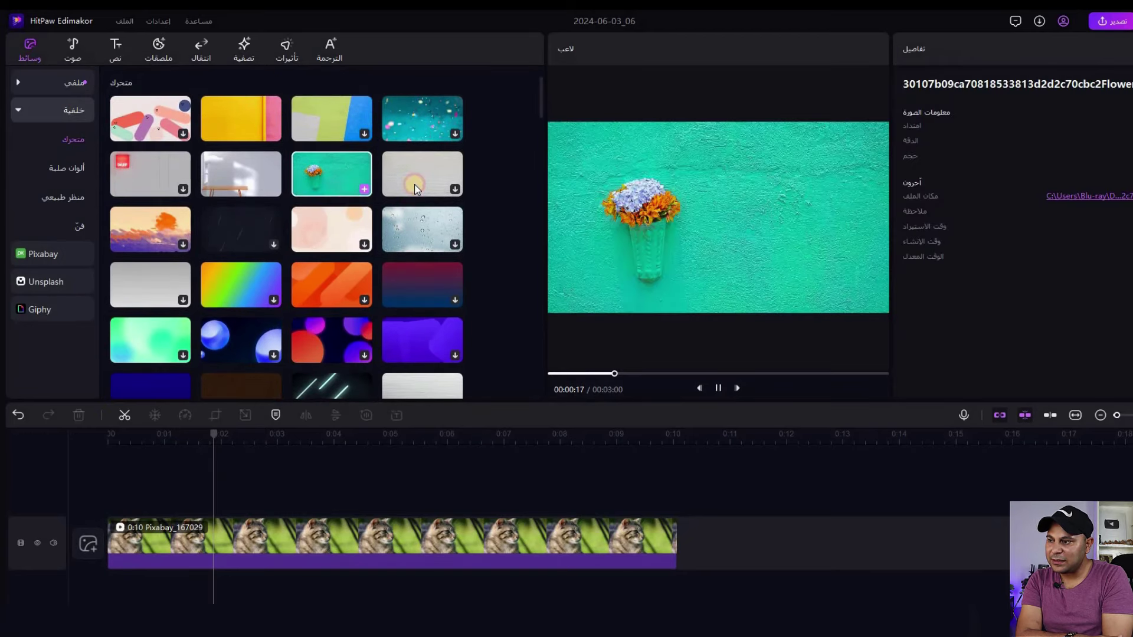
left_click(331, 224)
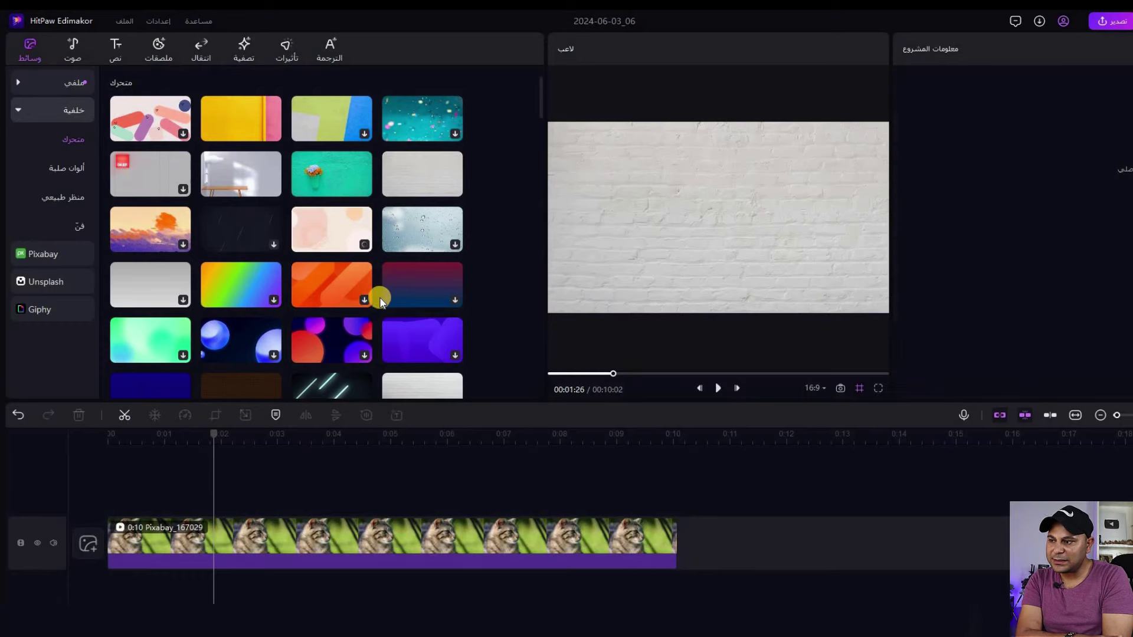
scroll(381, 292, "down", 5)
scroll(324, 284, "up", 6)
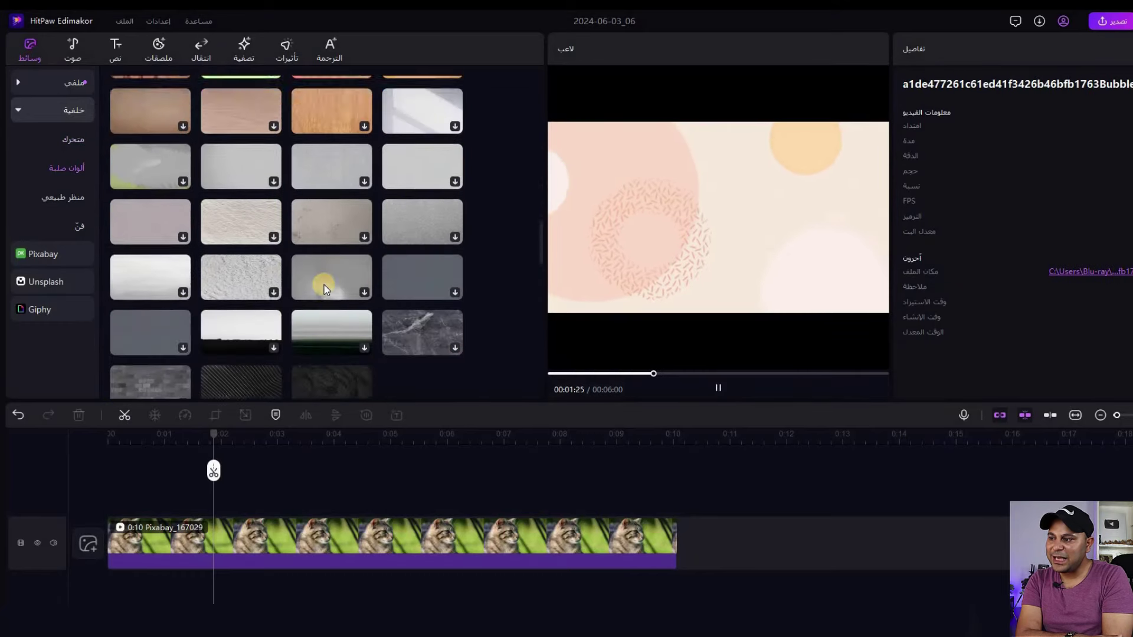
Step: Look through the solid color and texture backgrounds and preview the gray brick wall
left_click(74, 170)
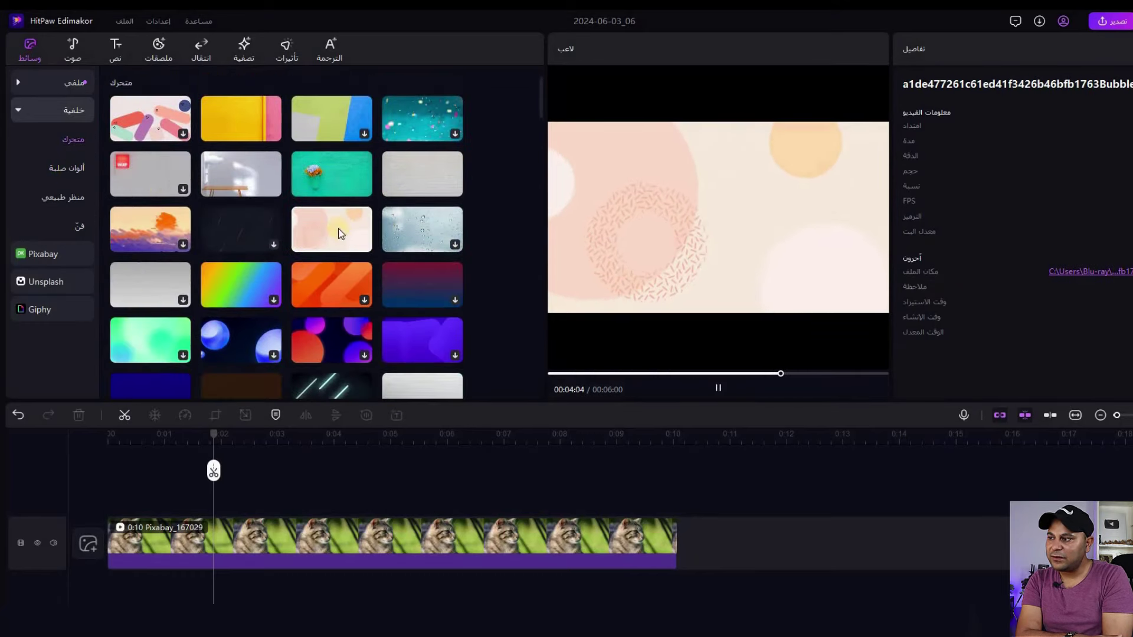
scroll(334, 106, "down", 3)
scroll(334, 104, "down", 1)
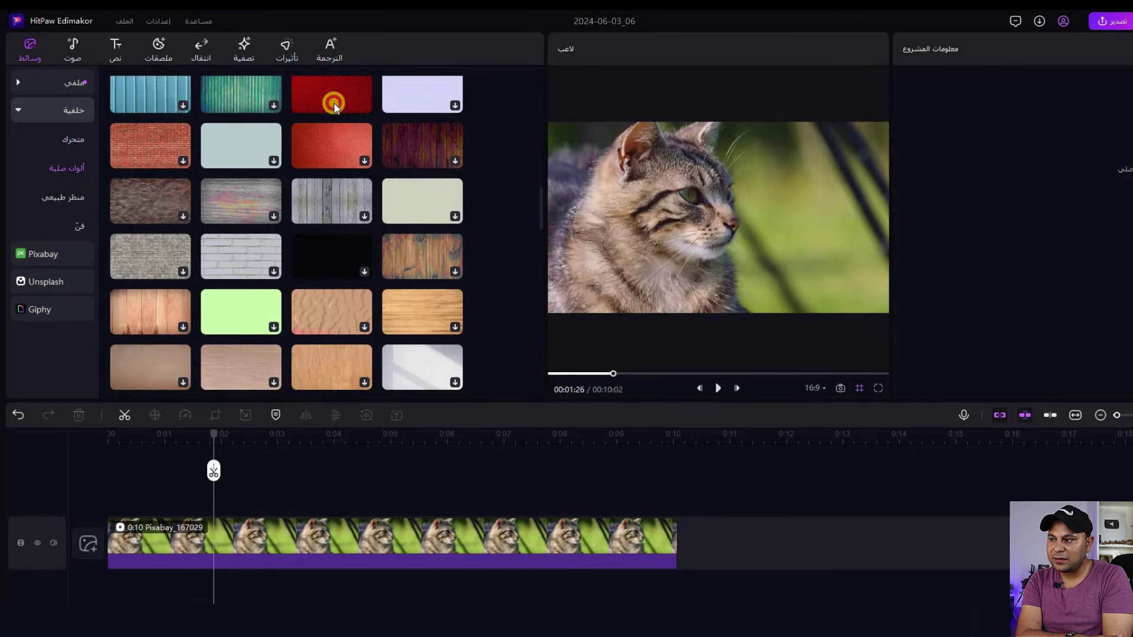
left_click(137, 253)
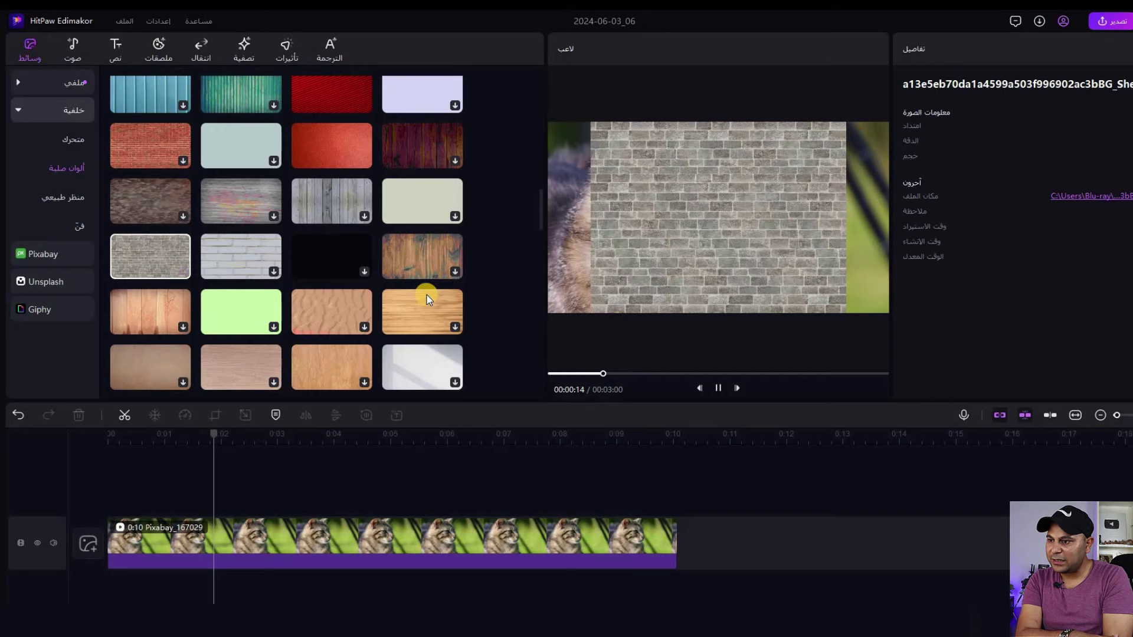
scroll(424, 289, "down", 3)
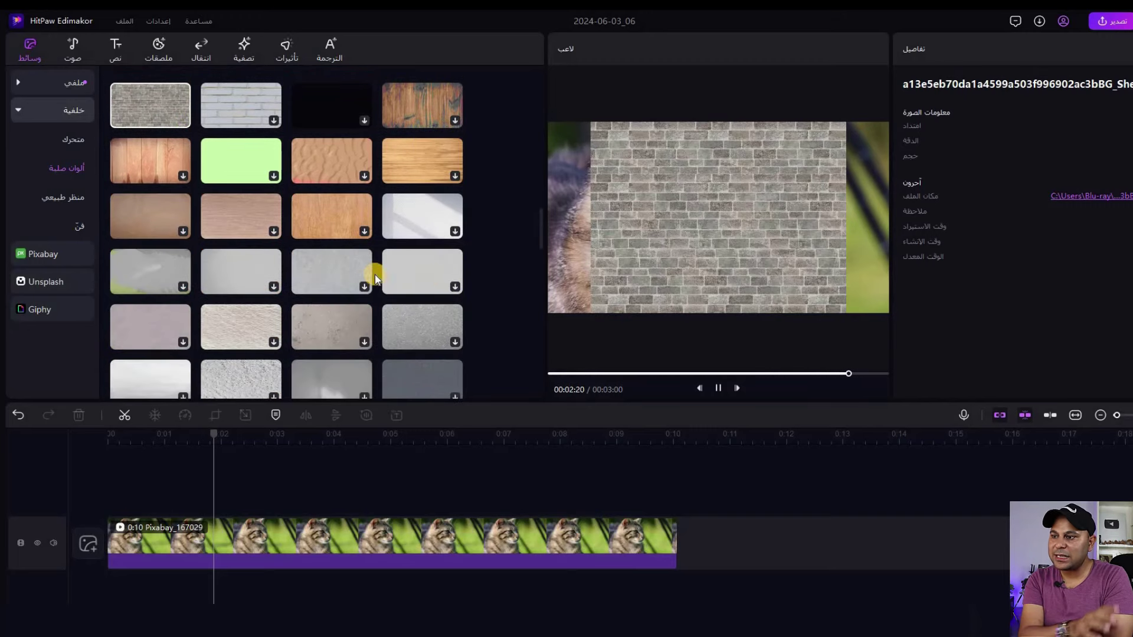
scroll(209, 157, "up", 10)
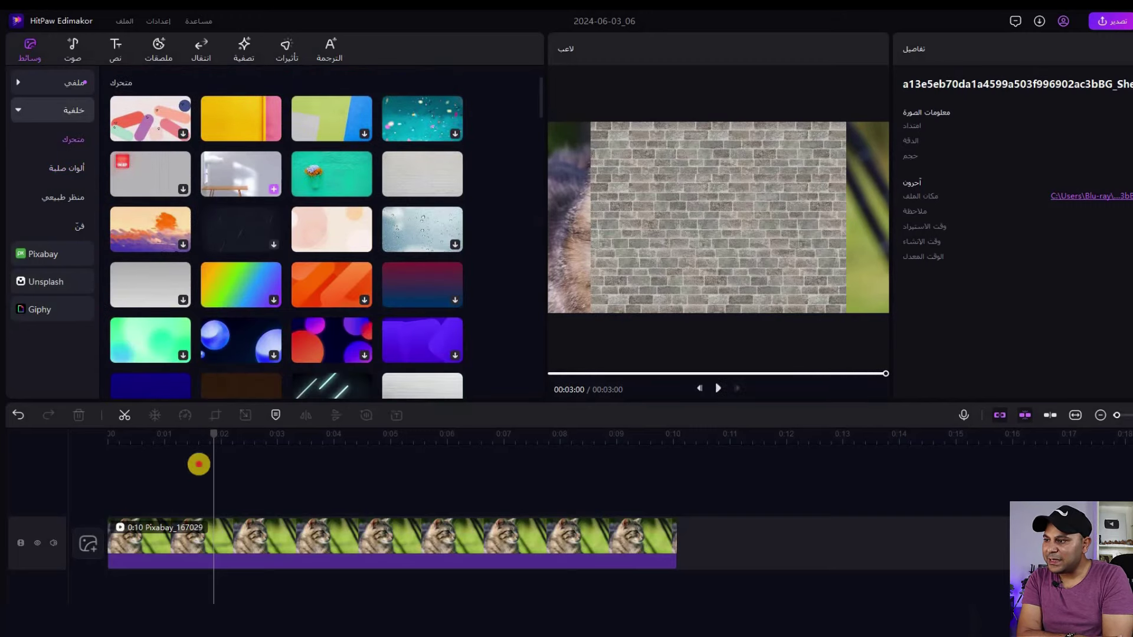
Step: Add the wooden-table room background to the timeline, move the cat clip to the track above it and shrink the cat video at the bottom centre of the frame
left_click_drag(241, 174, 211, 475)
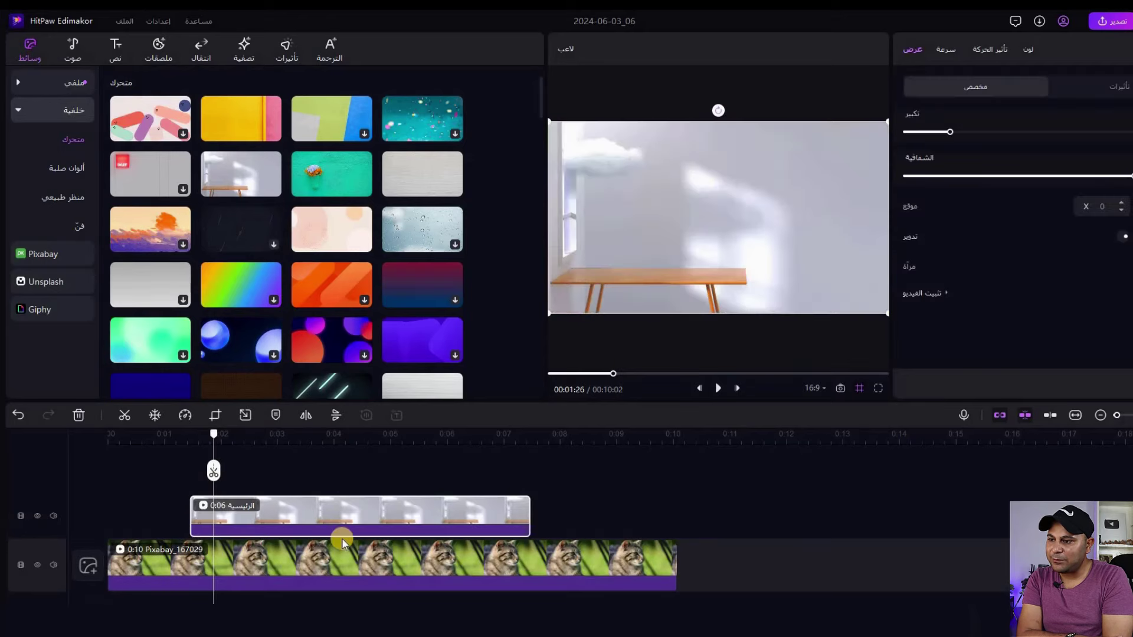
left_click_drag(327, 569, 327, 489)
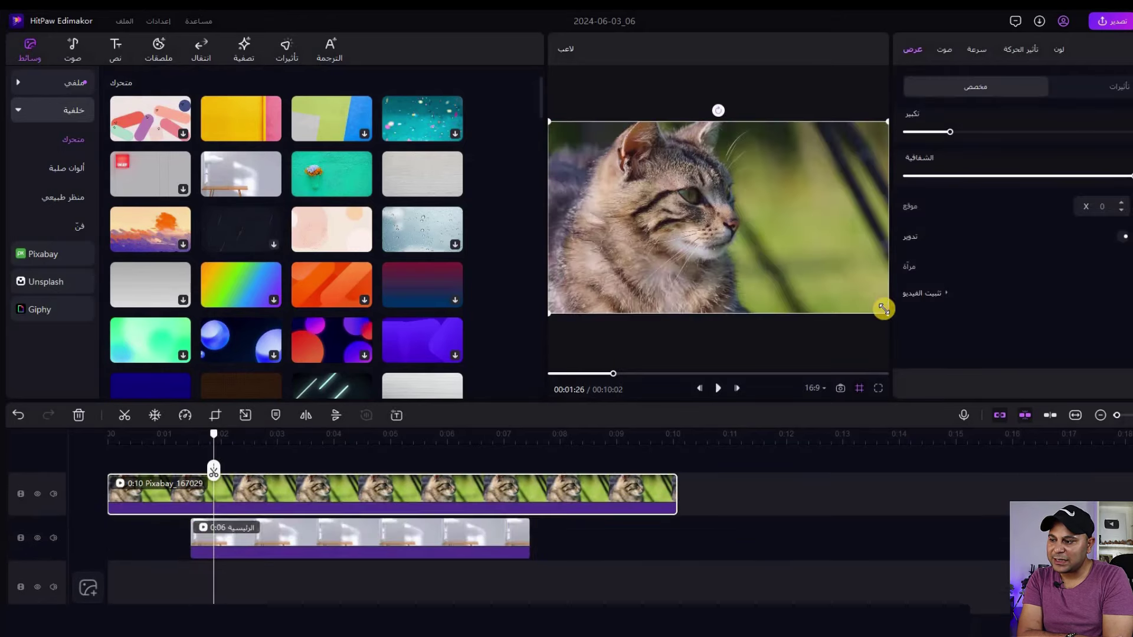
left_click_drag(773, 260, 631, 318)
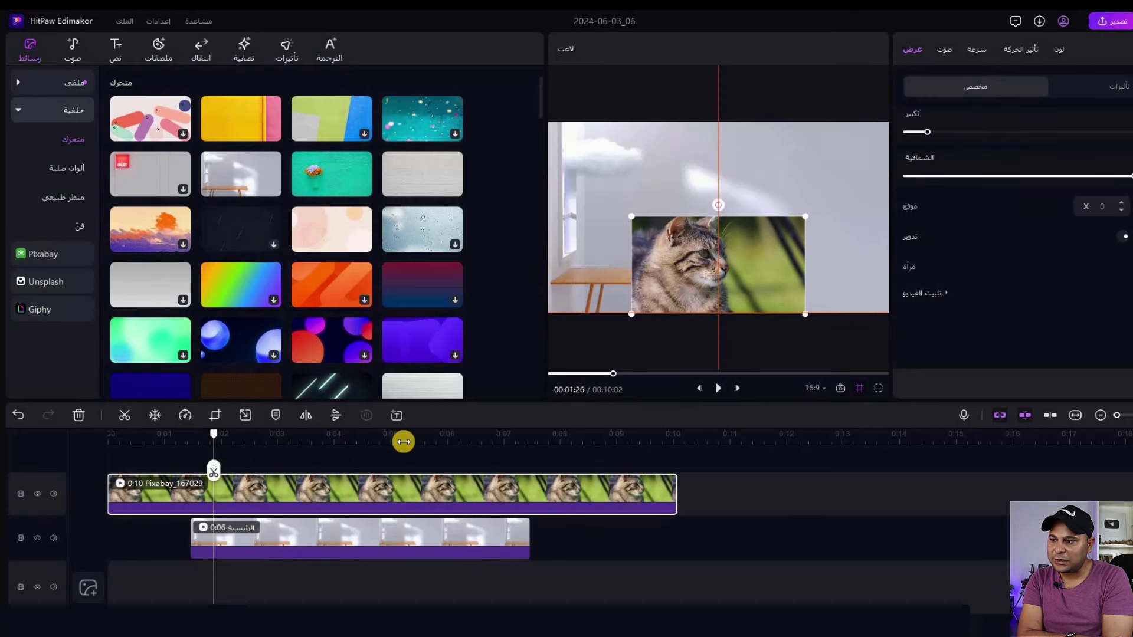
Step: Undo the cat clip's resizing and track move, and delete the wooden-table background clip from the timeline
left_click(15, 417)
left_click(14, 417)
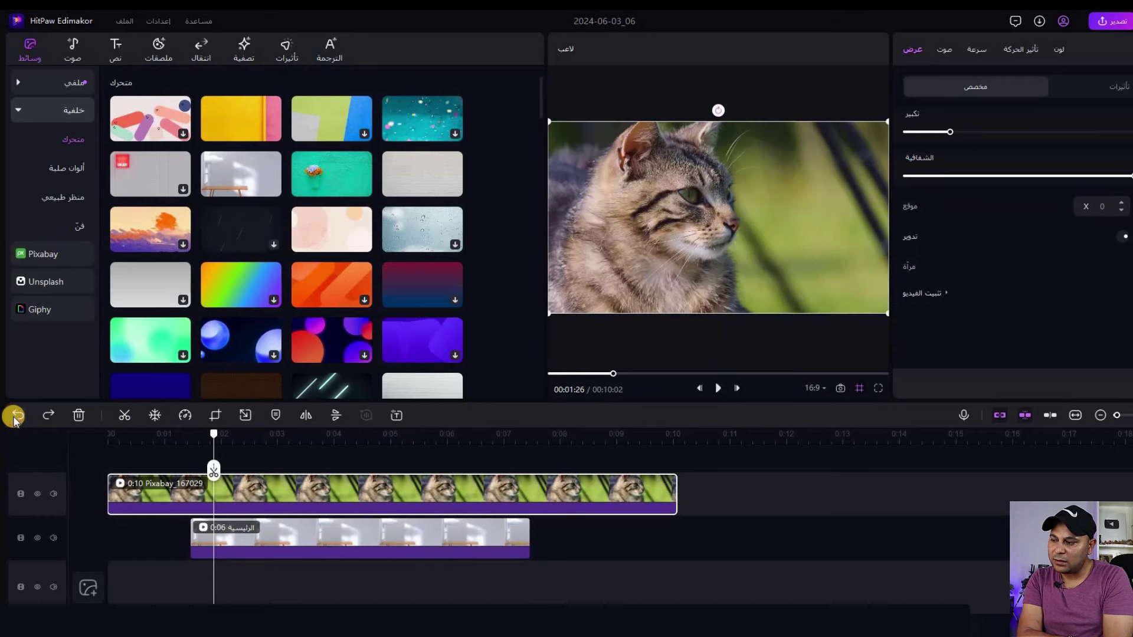
key("ctrl+z")
left_click(316, 509)
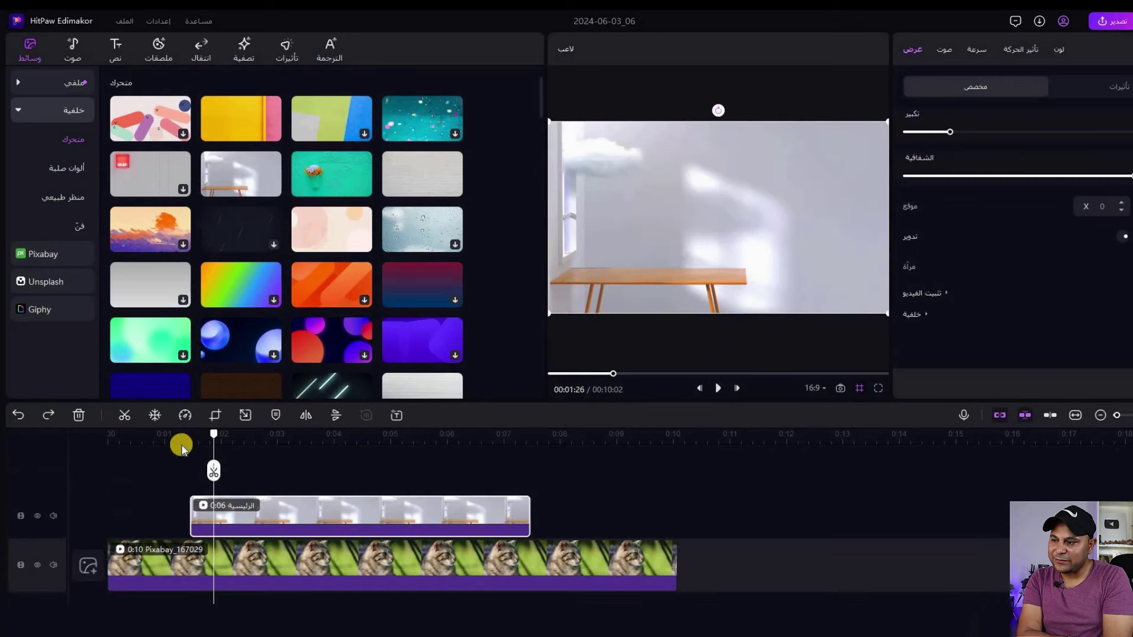
left_click(80, 415)
Step: Browse the audio library's music categories and its nature and special-effect sounds
left_click(72, 50)
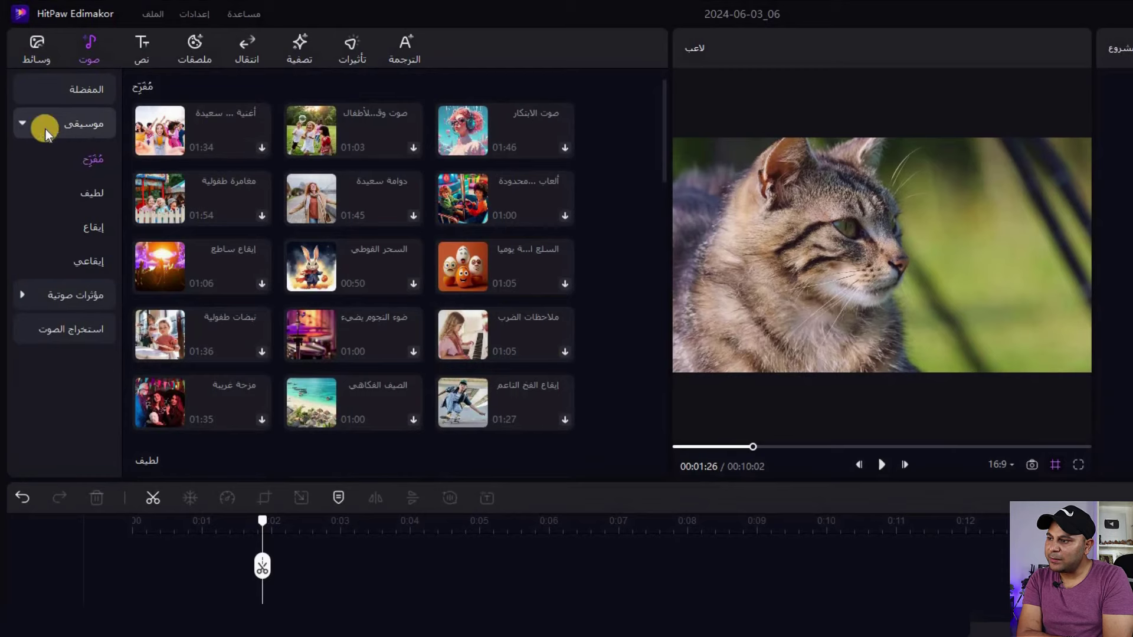
left_click(90, 227)
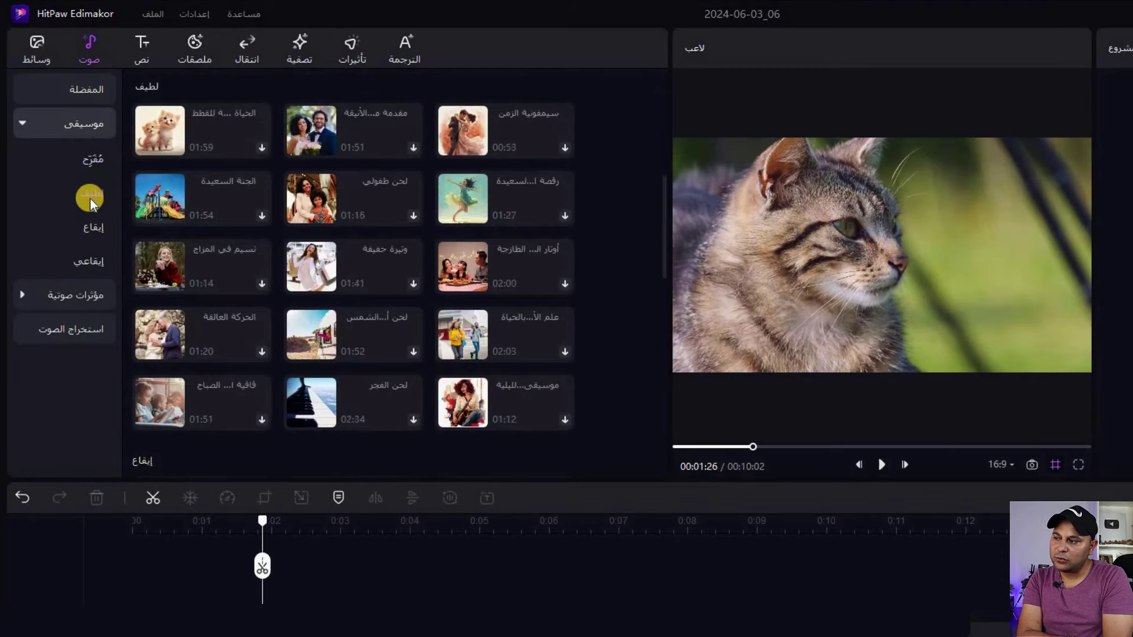
left_click(90, 197)
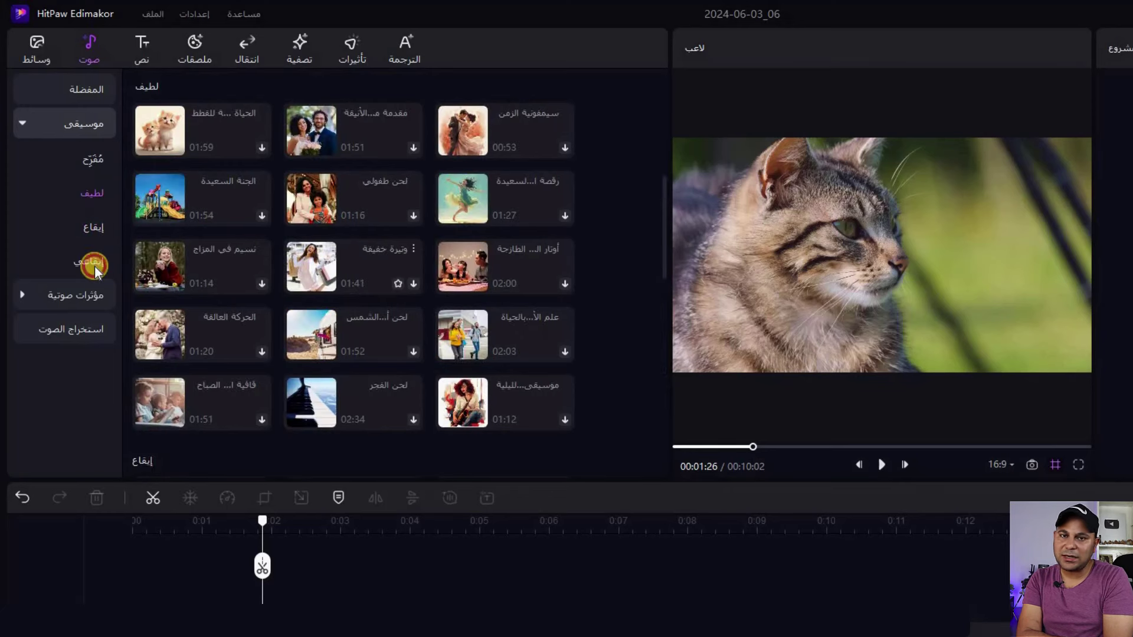
left_click(25, 296)
left_click(113, 208)
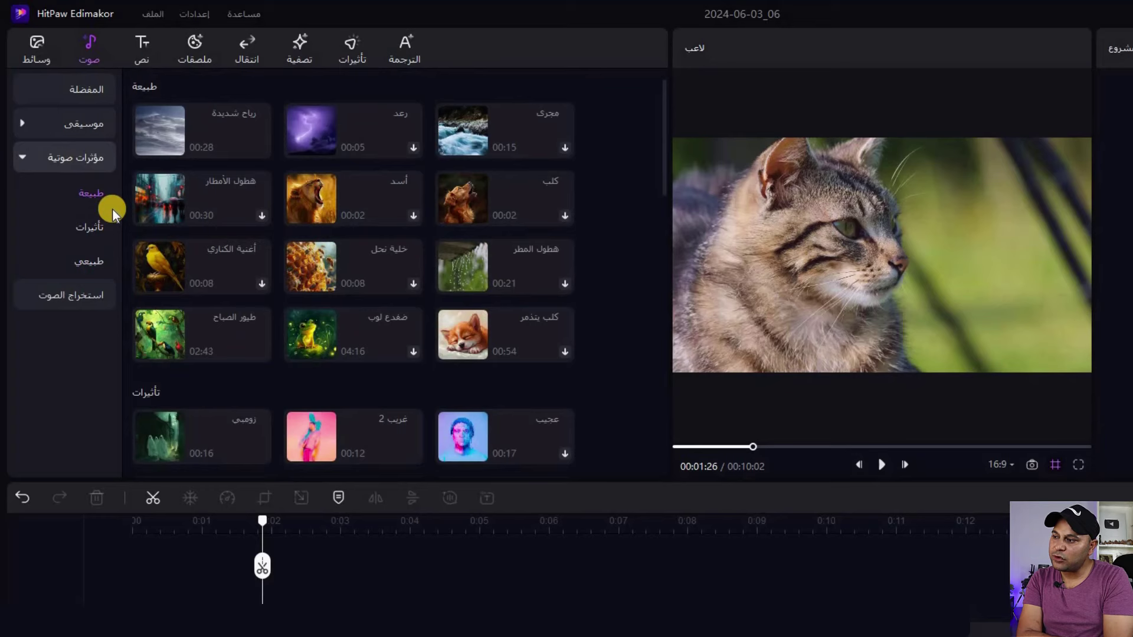
left_click(90, 230)
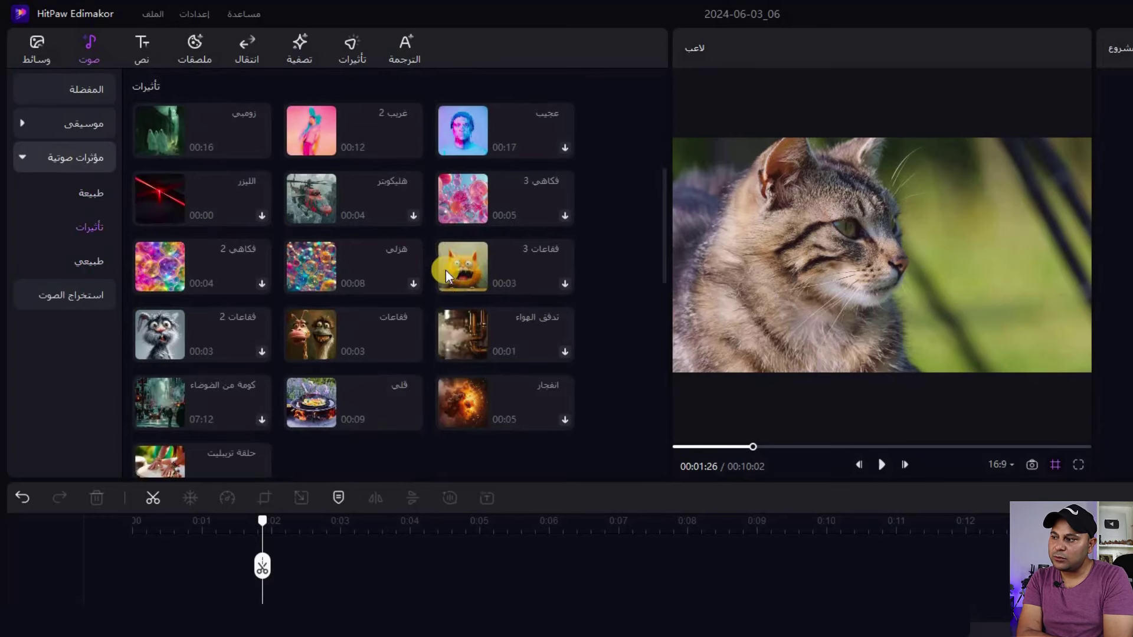
Step: Import the video فيسبوك3 from New folder (7) and add it to the timeline
left_click(105, 54)
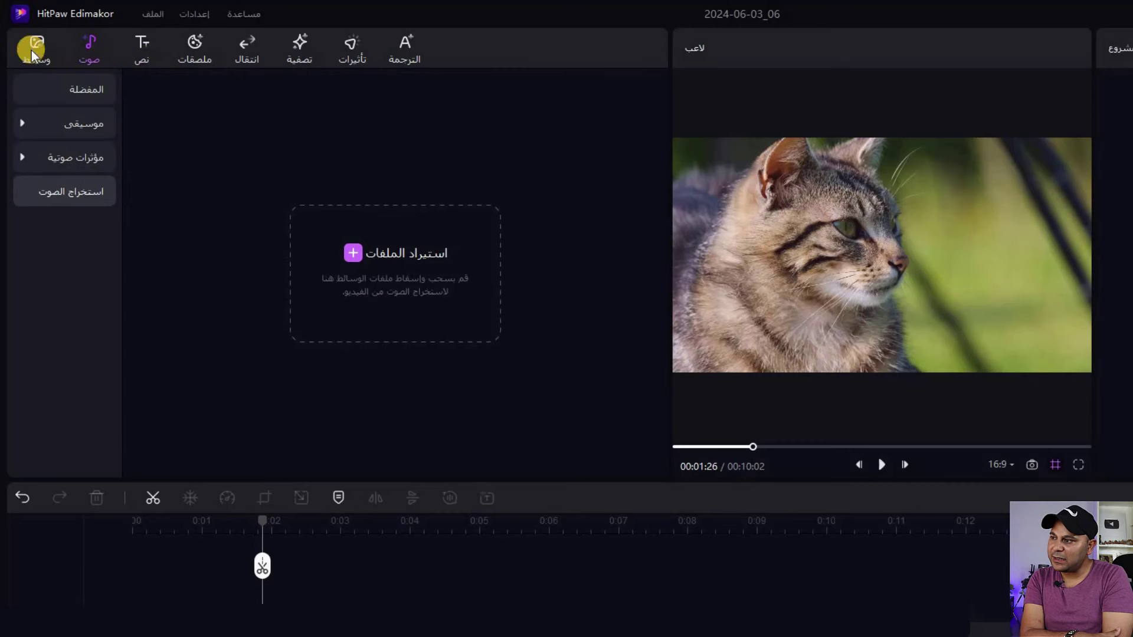
left_click(417, 264)
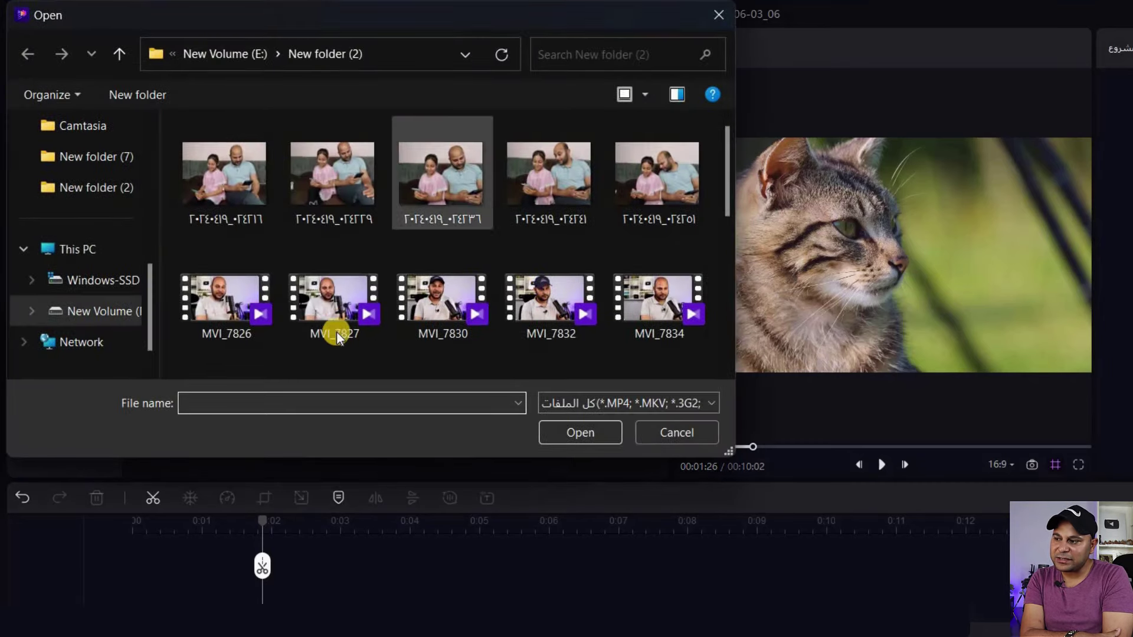
scroll(315, 332, "down", 3)
scroll(496, 283, "up", 3)
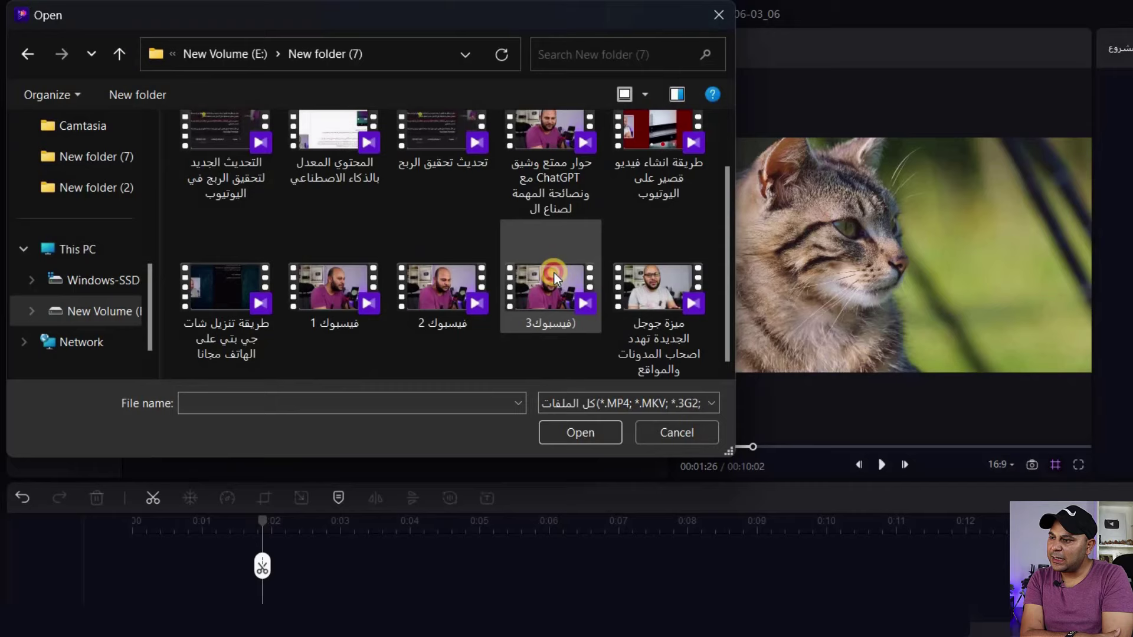
double_click(554, 272)
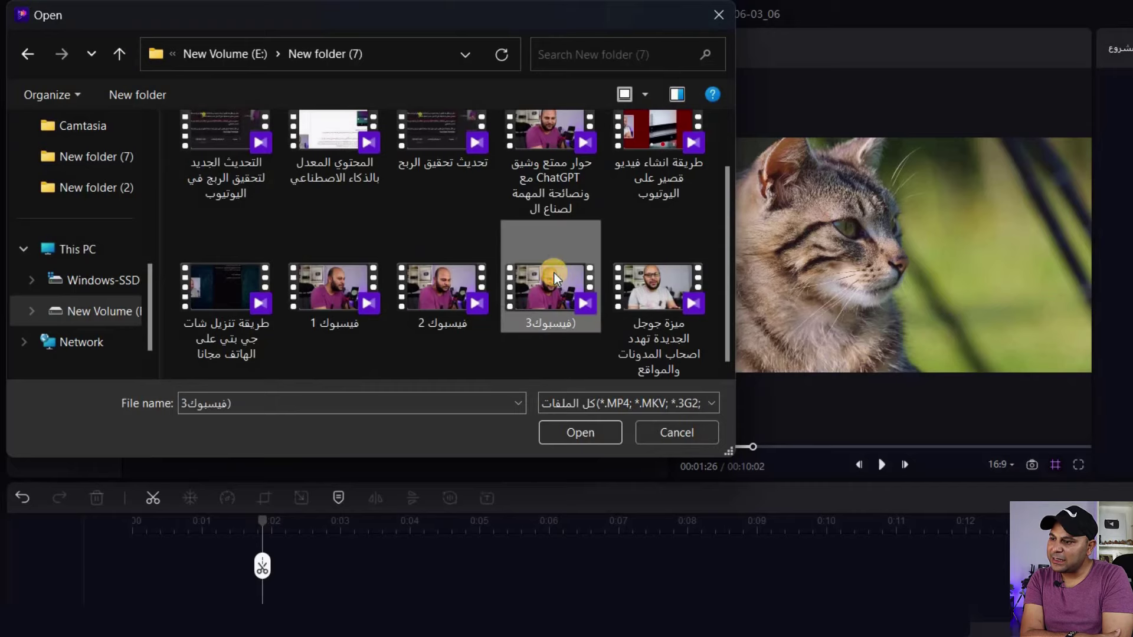
left_click(376, 627)
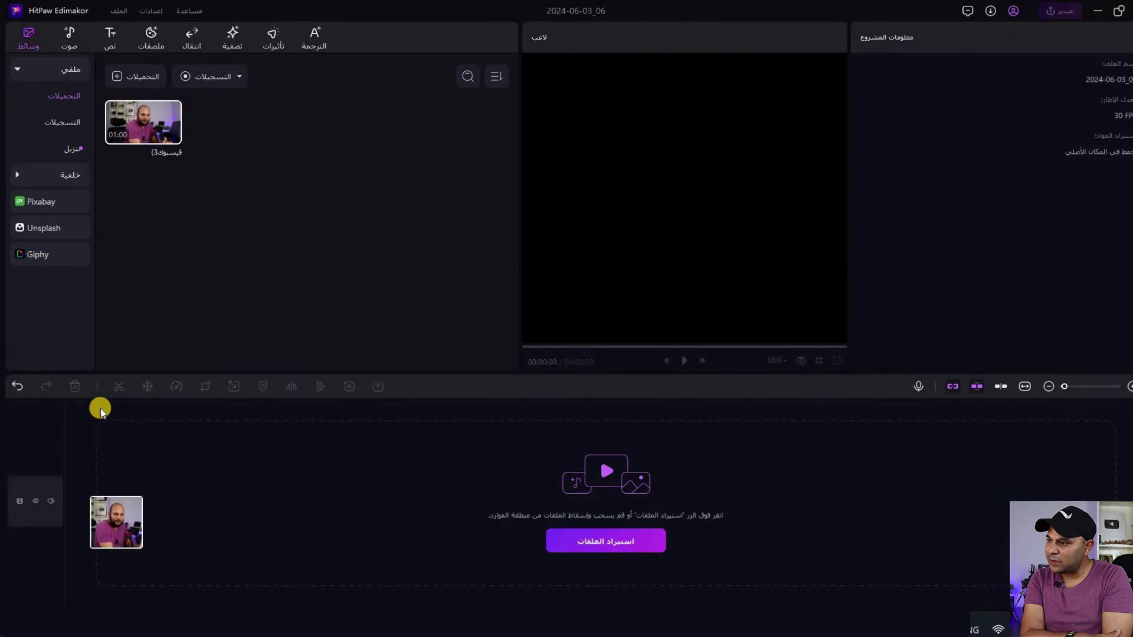
left_click_drag(217, 416, 335, 449)
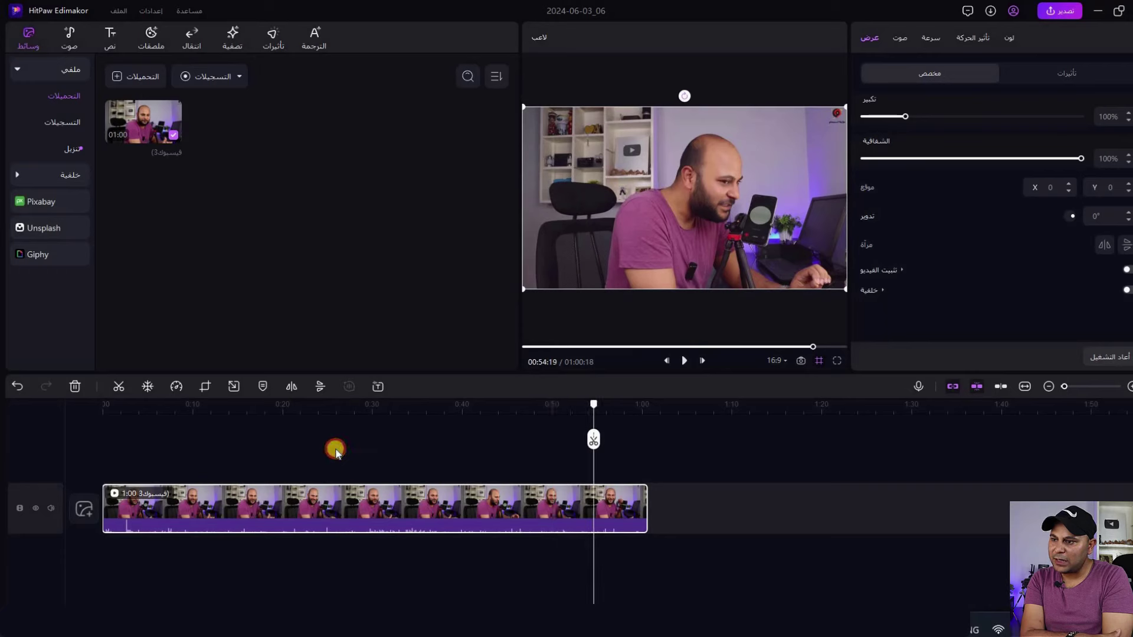
Step: Move the playhead back near the clip's start and play a few seconds to hear the original voice
left_click(336, 449)
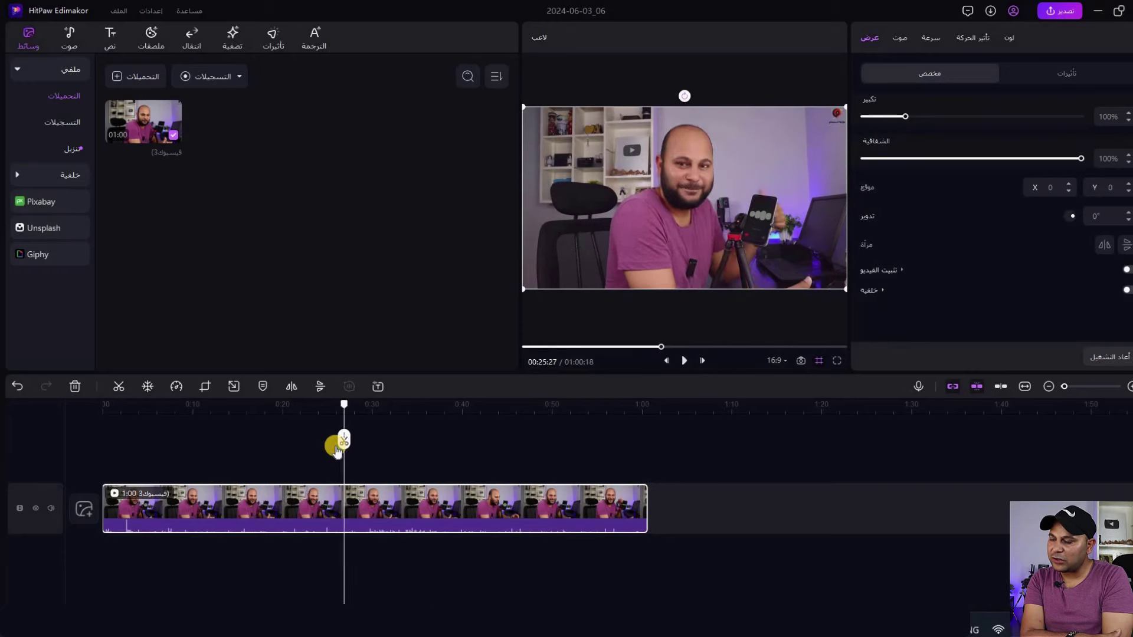
left_click(58, 39)
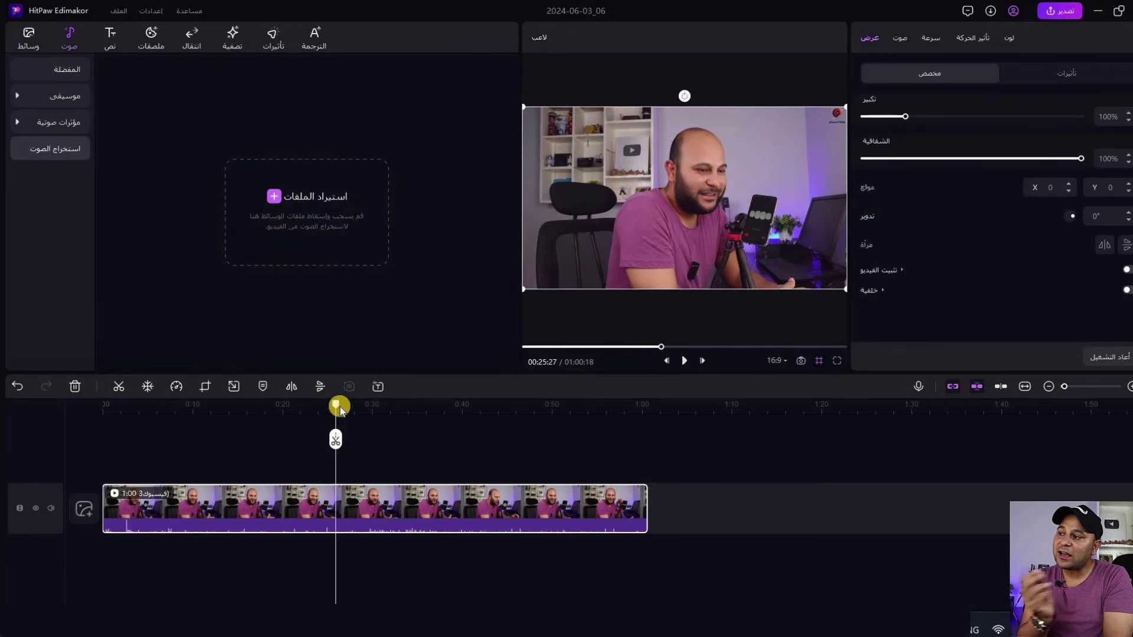
left_click(117, 425)
left_click(684, 360)
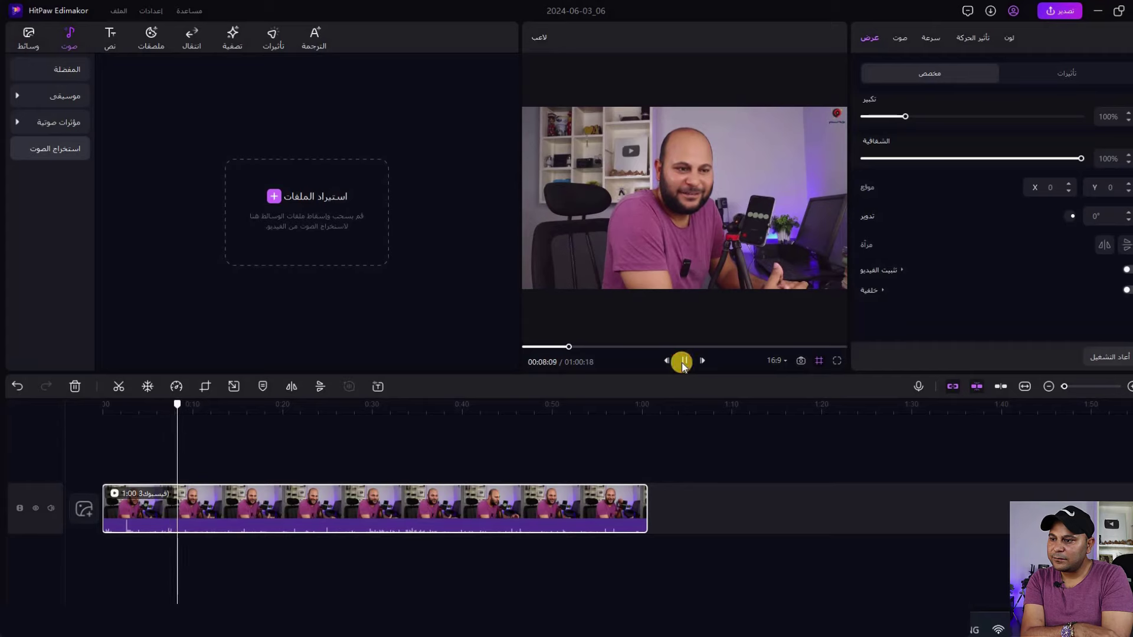
left_click(683, 361)
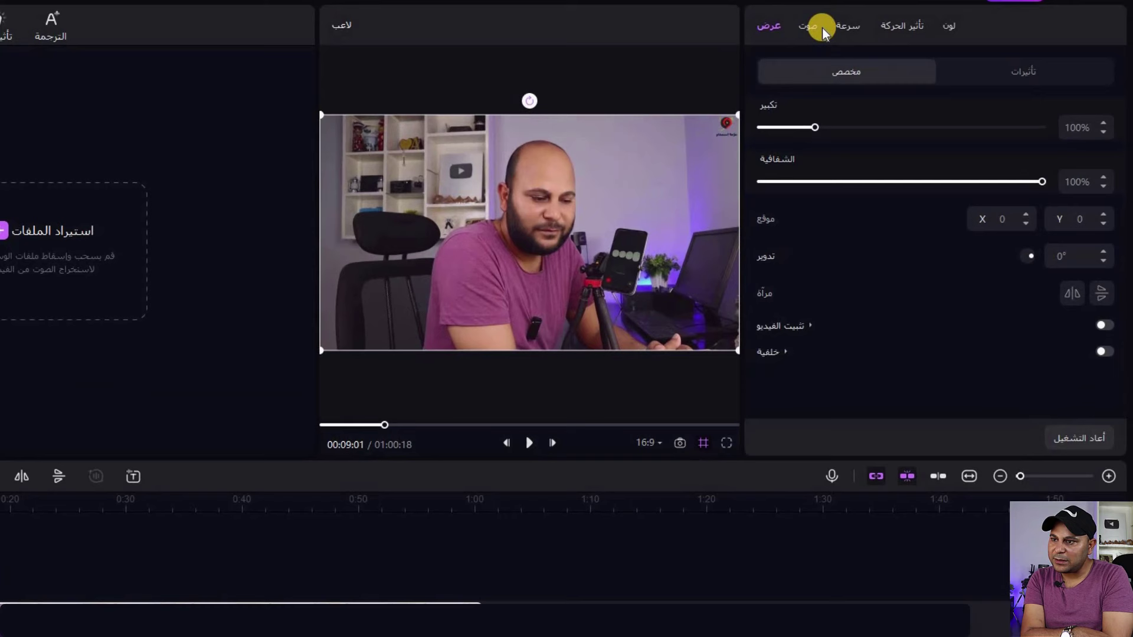
Step: Raise the clip's audio volume to 156%
left_click(909, 39)
left_click(810, 22)
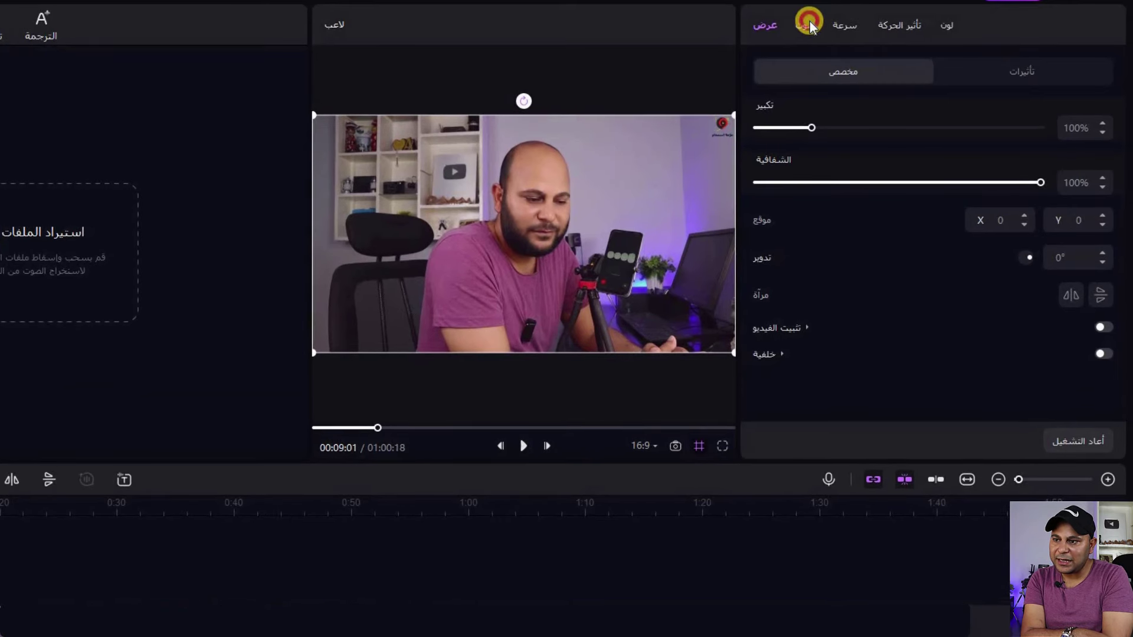
left_click_drag(828, 89, 869, 95)
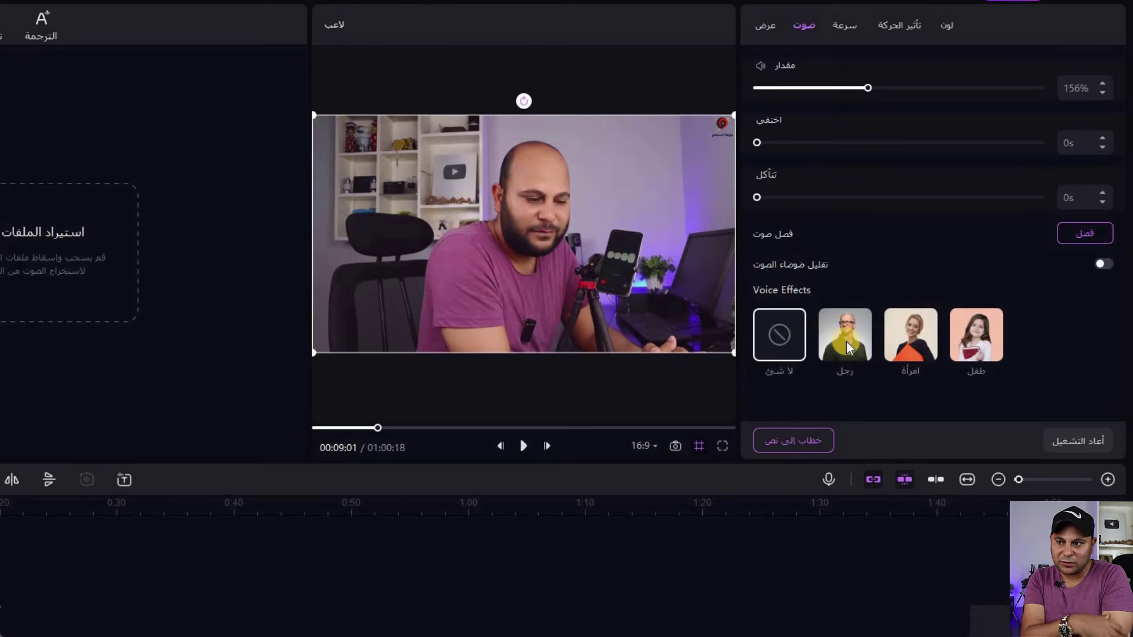
Step: Apply the child voice effect to the clip and play it to hear the changed voice
left_click(980, 336)
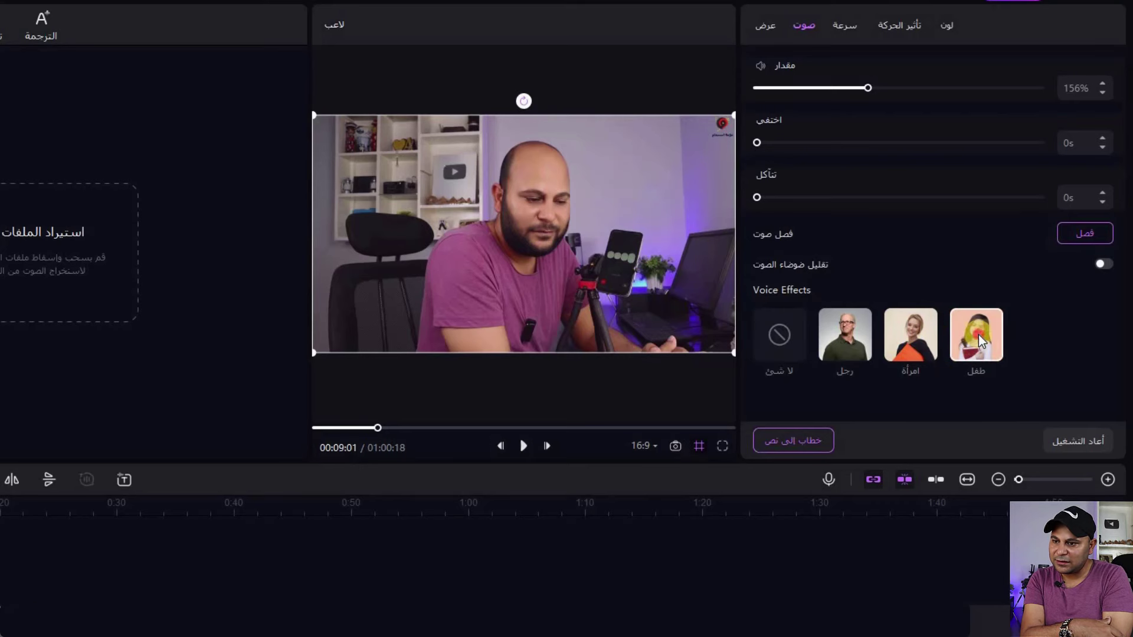
left_click(523, 446)
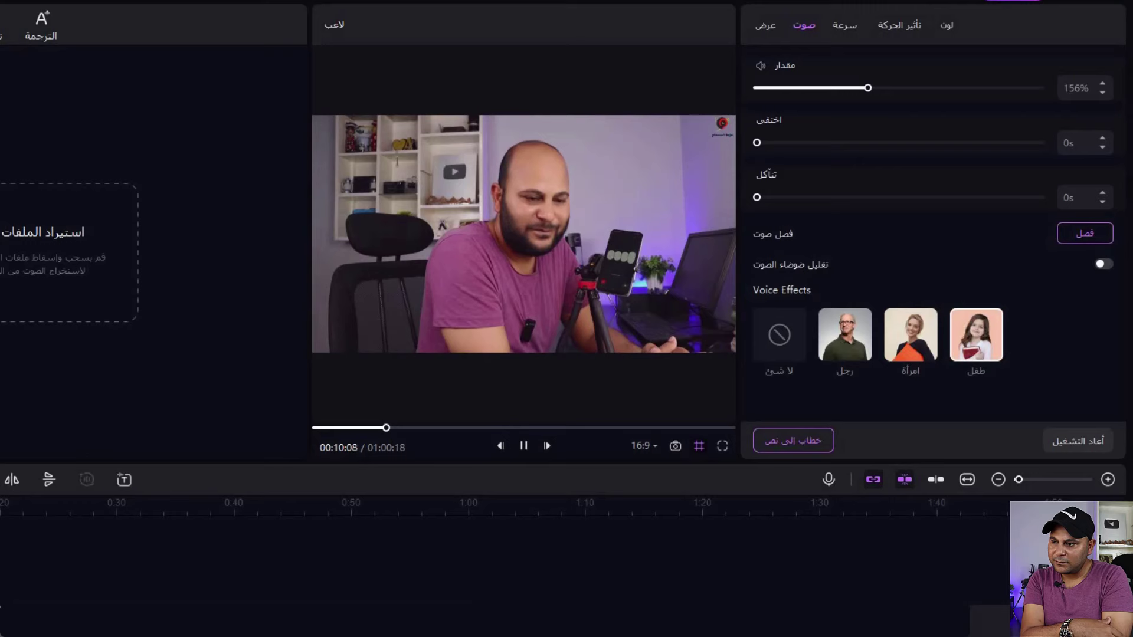
left_click(519, 428)
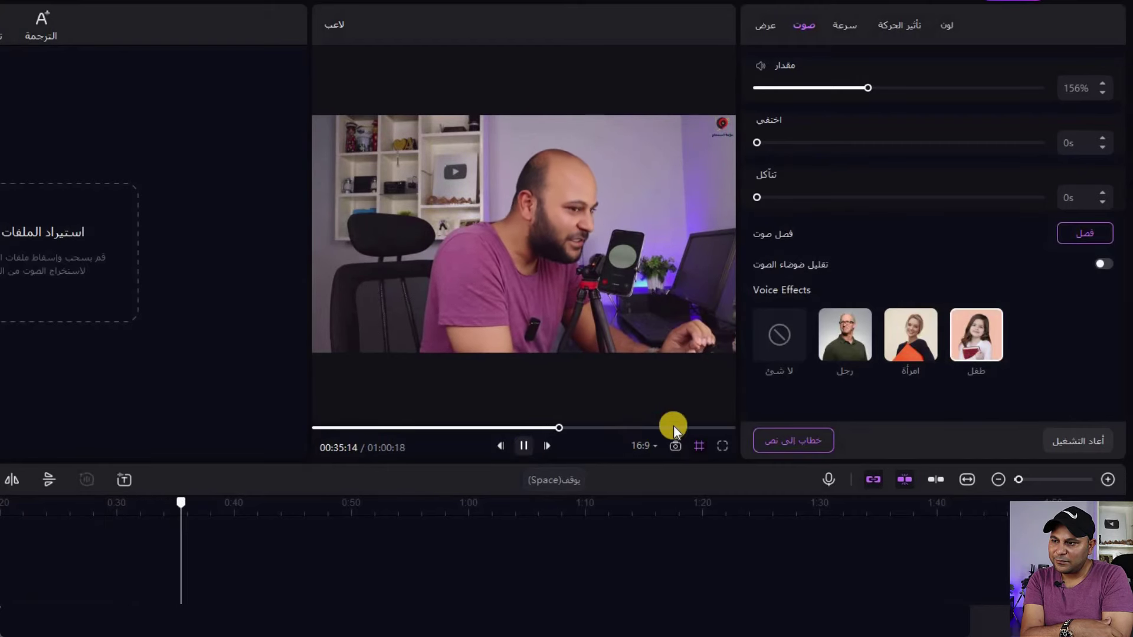
key("space")
Step: Switch the clip's voice effect to the woman's voice and play it back
left_click(919, 345)
left_click(581, 450)
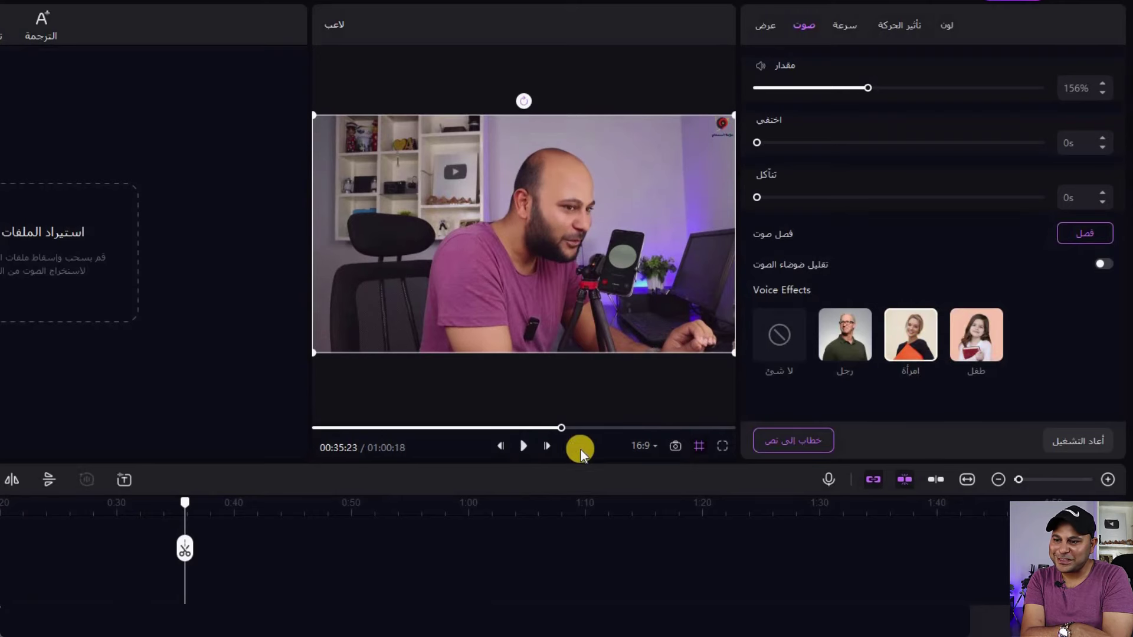
left_click(524, 447)
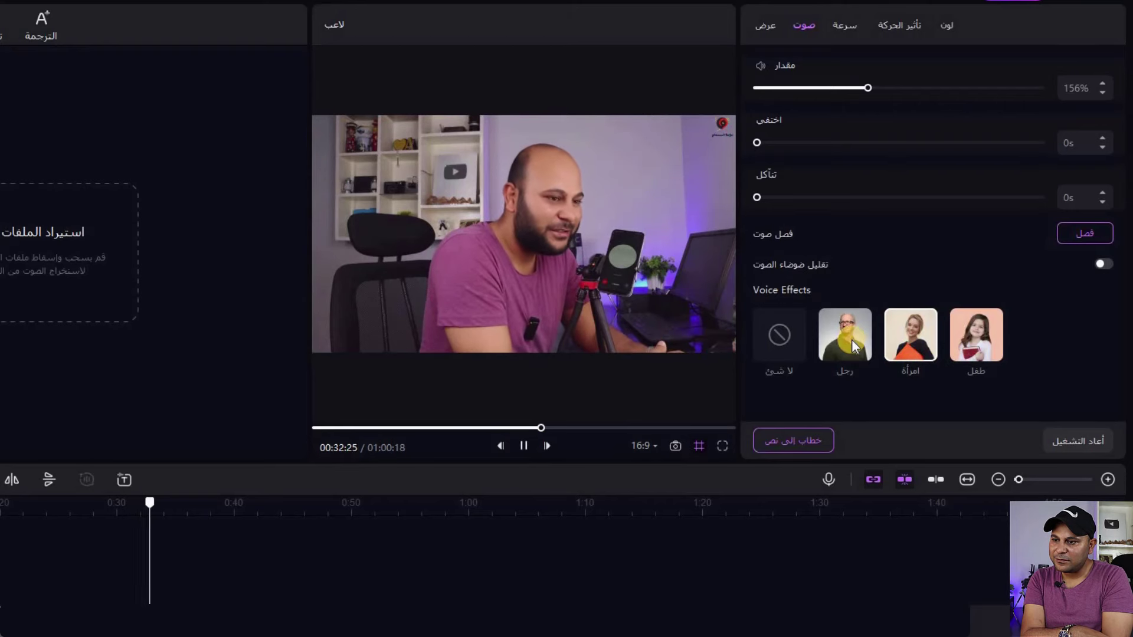
Step: Remove the voice effect from the clip and replay it from about 0:30 to compare the original voice
left_click(788, 331)
left_click(172, 499)
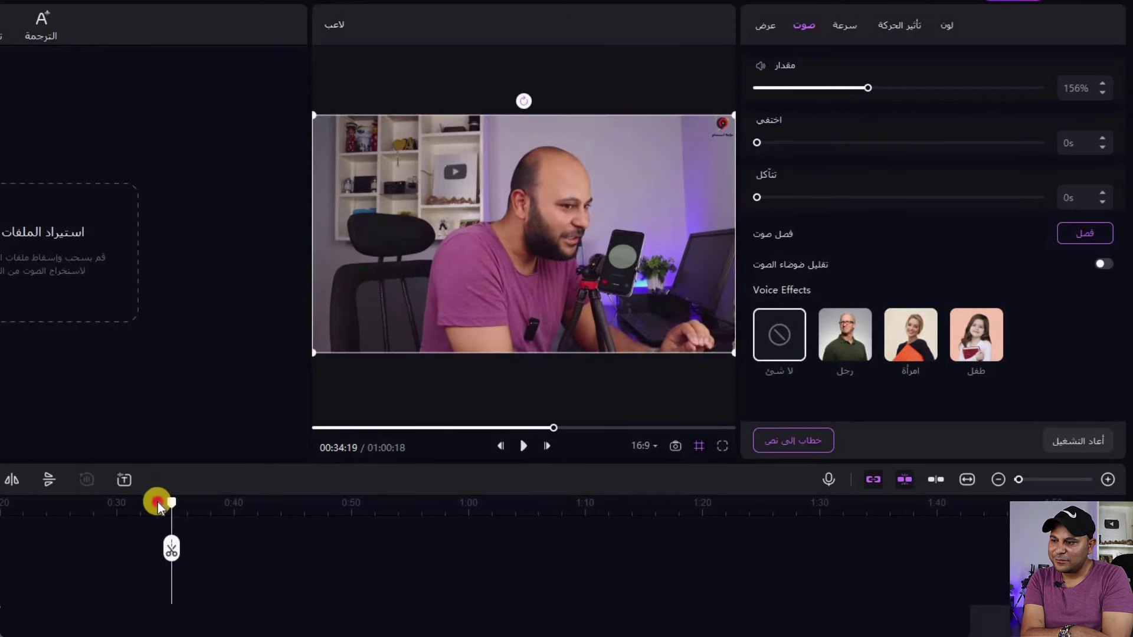
left_click(112, 498)
left_click(526, 445)
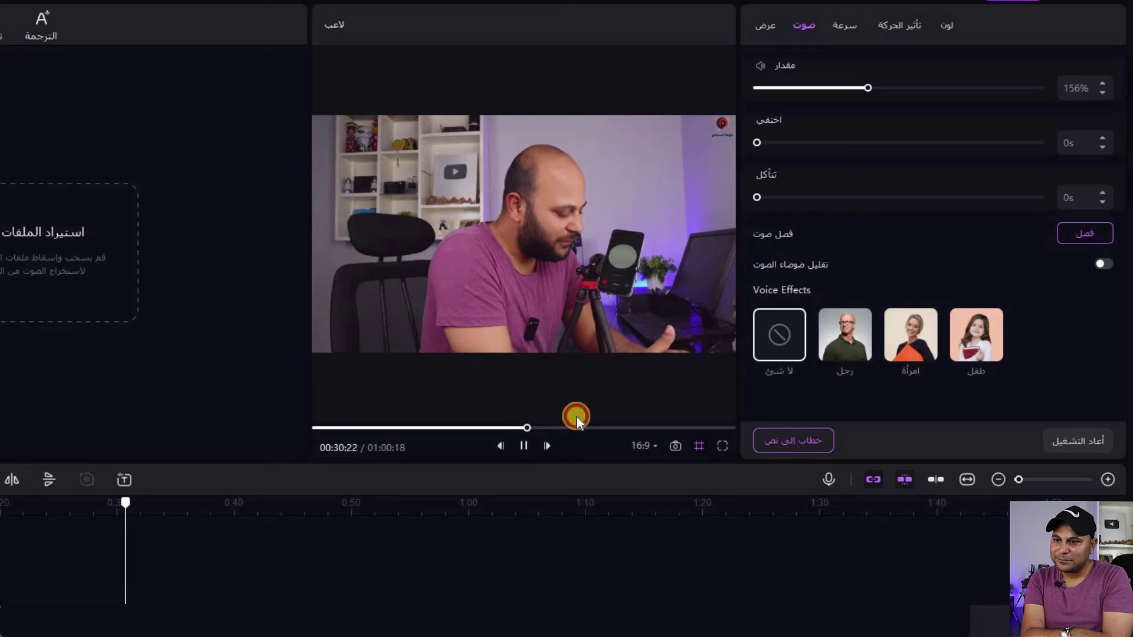
key("space")
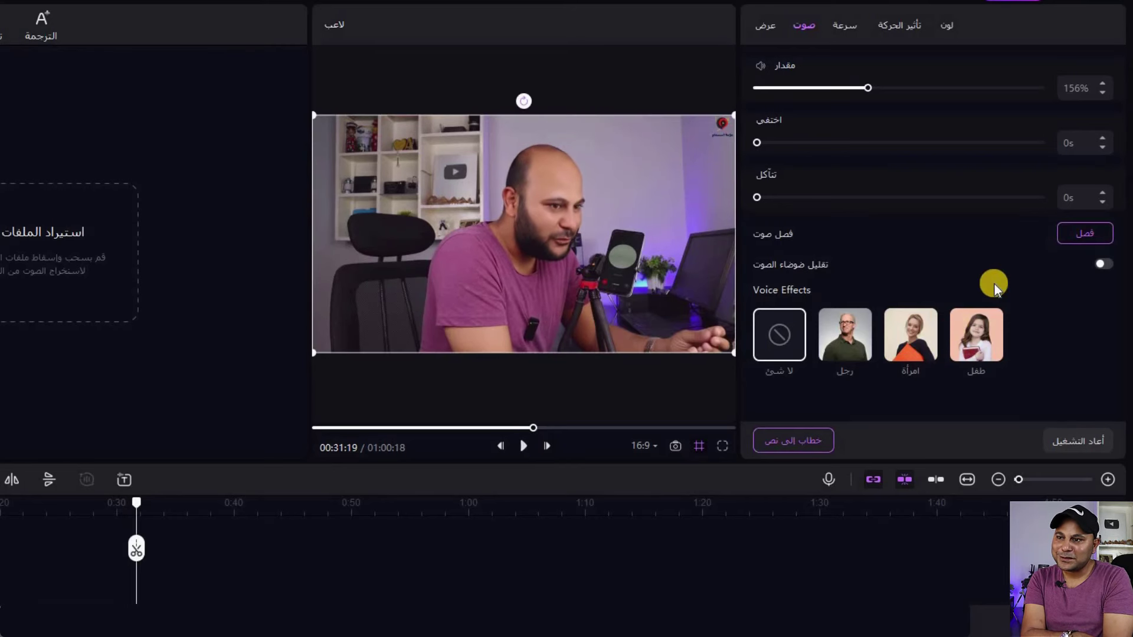
Step: Check the clip's speed and motion effect options, and set its brightness to 9%, contrast to -18% and saturation to 6%
left_click(848, 25)
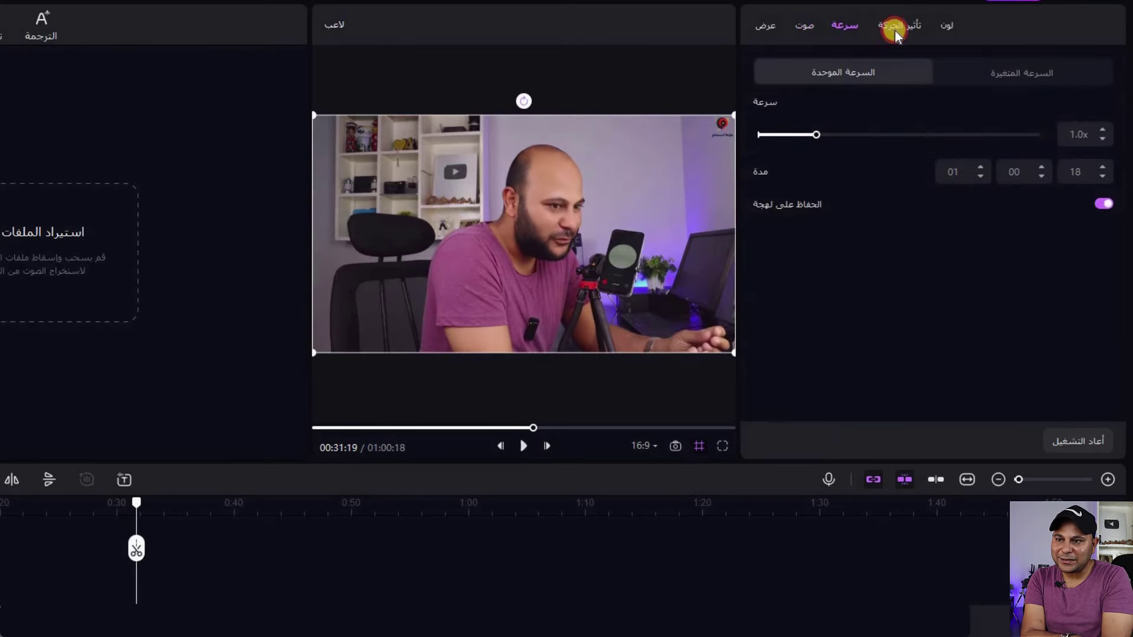
left_click(895, 27)
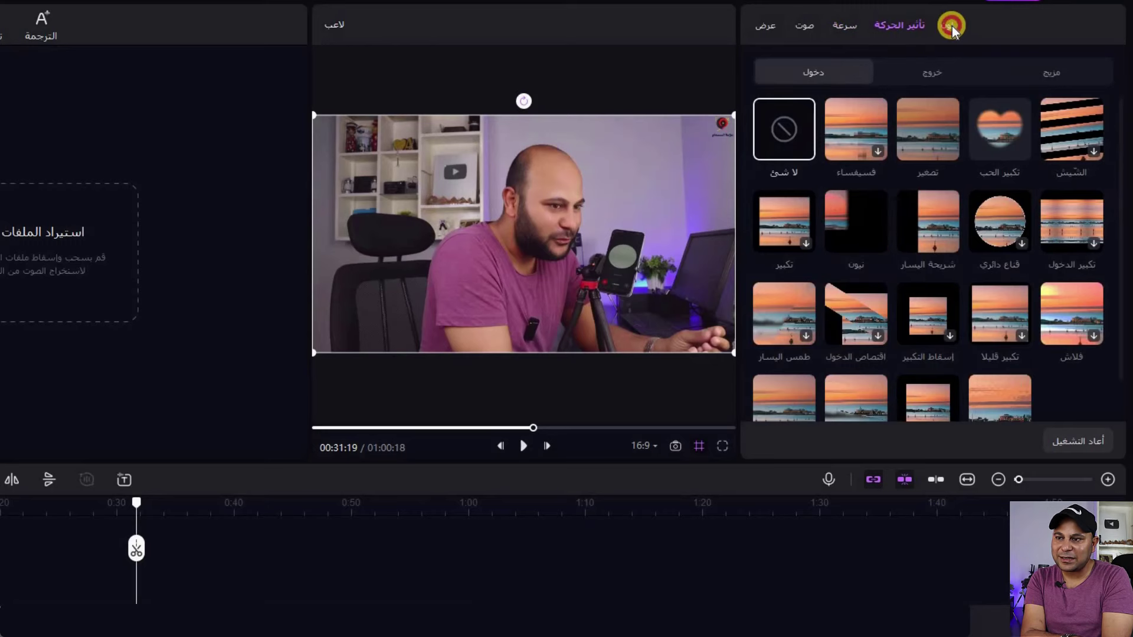
left_click(948, 26)
left_click_drag(901, 88, 918, 89)
left_click_drag(897, 143, 919, 142)
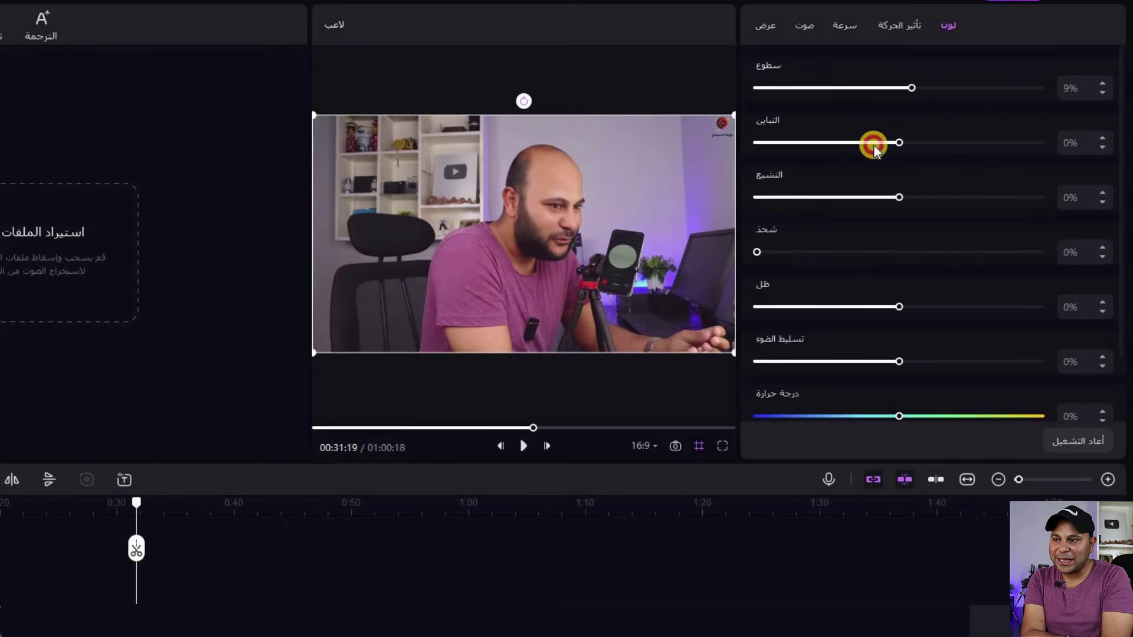
left_click(912, 197)
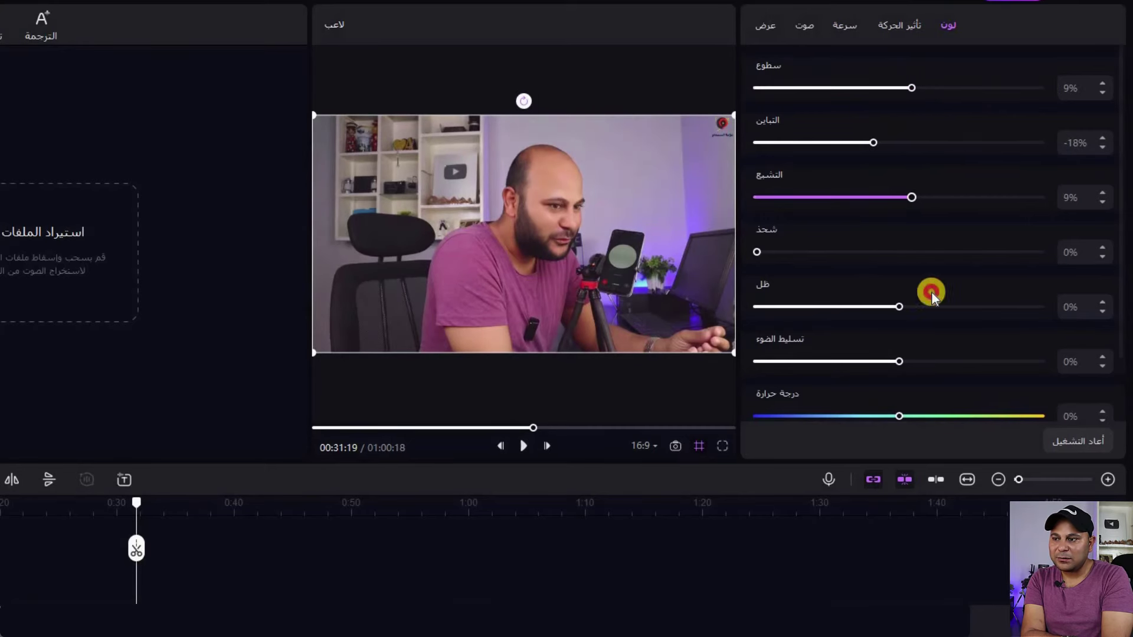
scroll(858, 377, "down", 2)
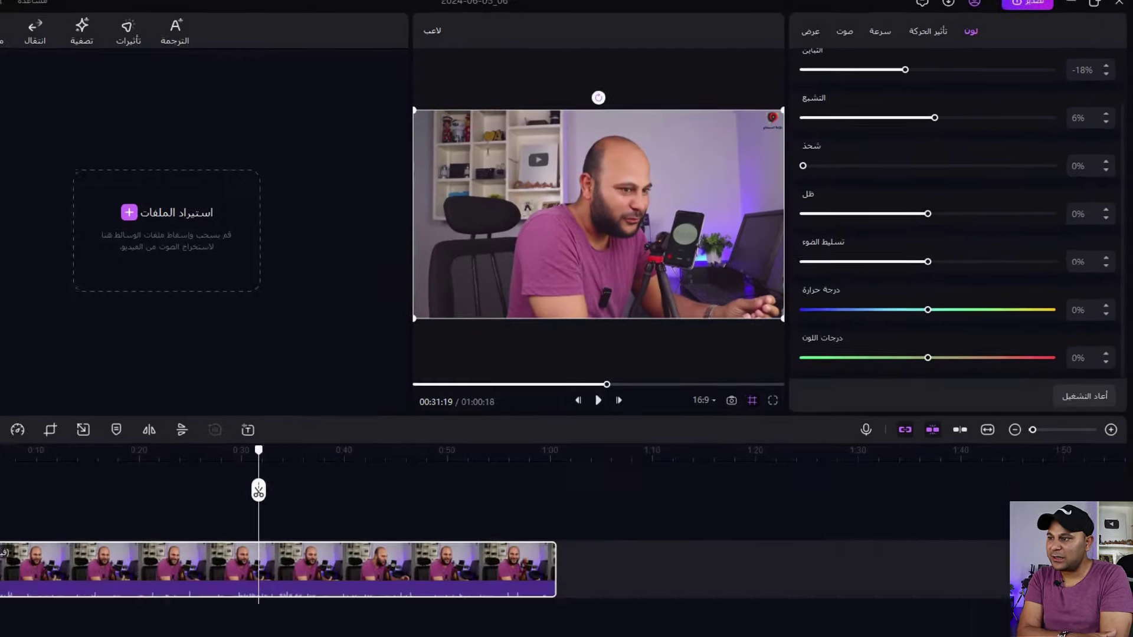
Step: Write the title text "اهلاً بكم فى قناة علامة استفهام" over the opening background clip
left_click(120, 39)
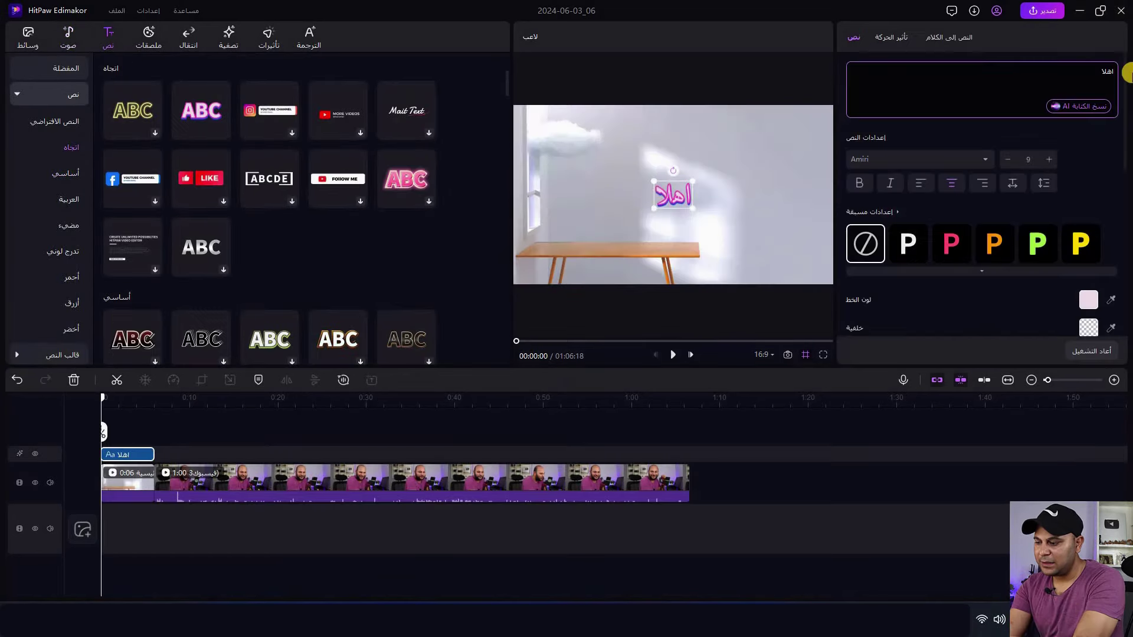
type("بكم")
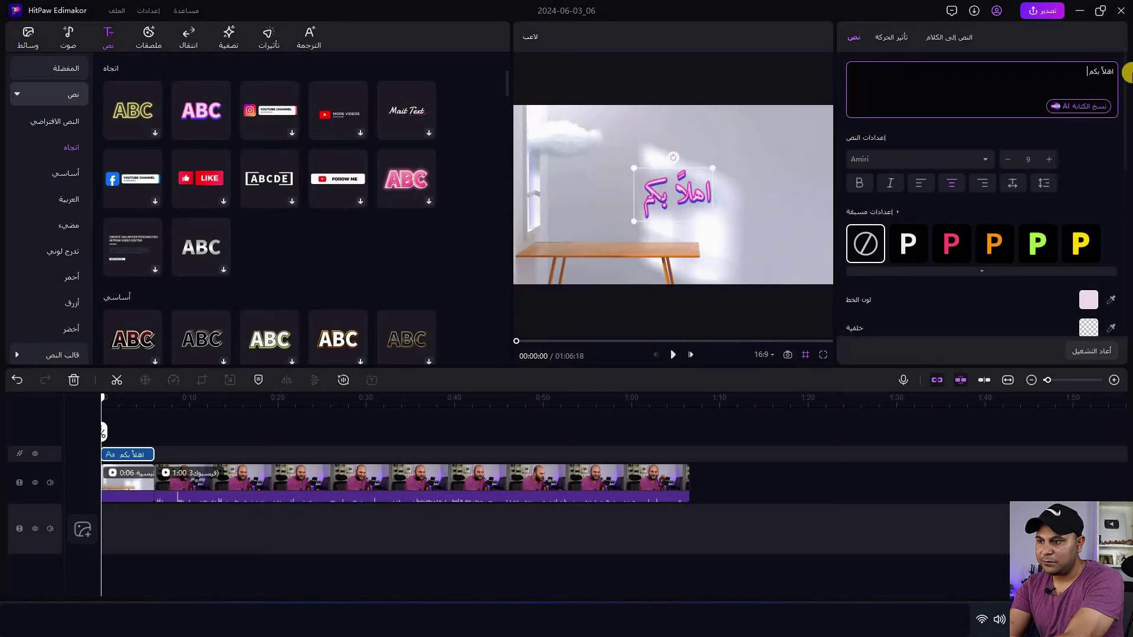
type(" في تناة علامة ا")
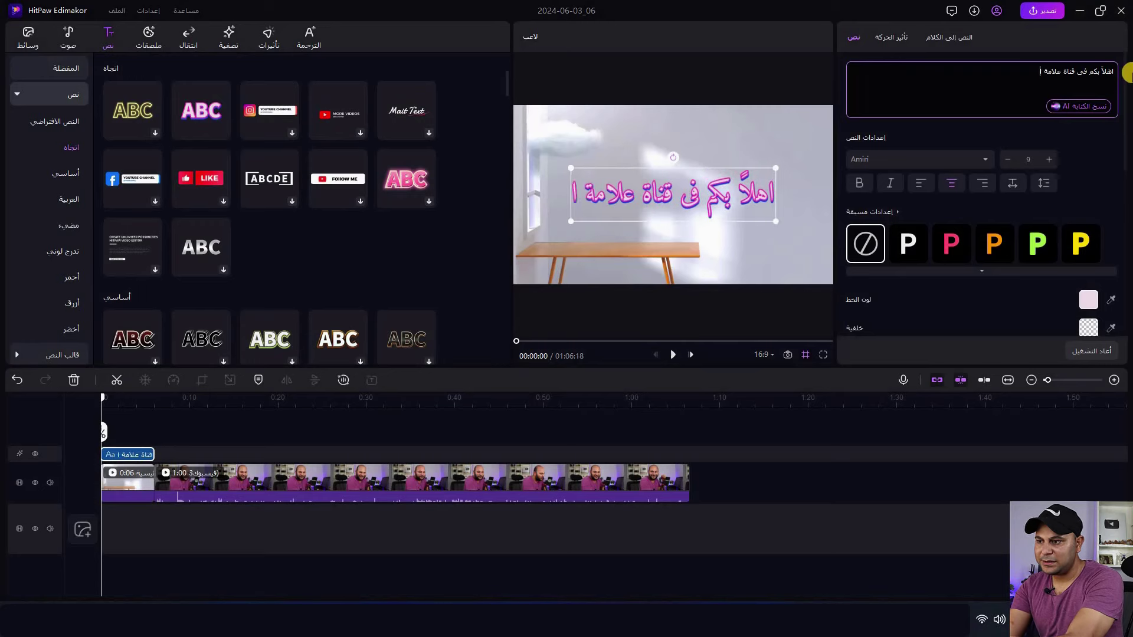
type("ستفهام")
scroll(1011, 270, "down", 2)
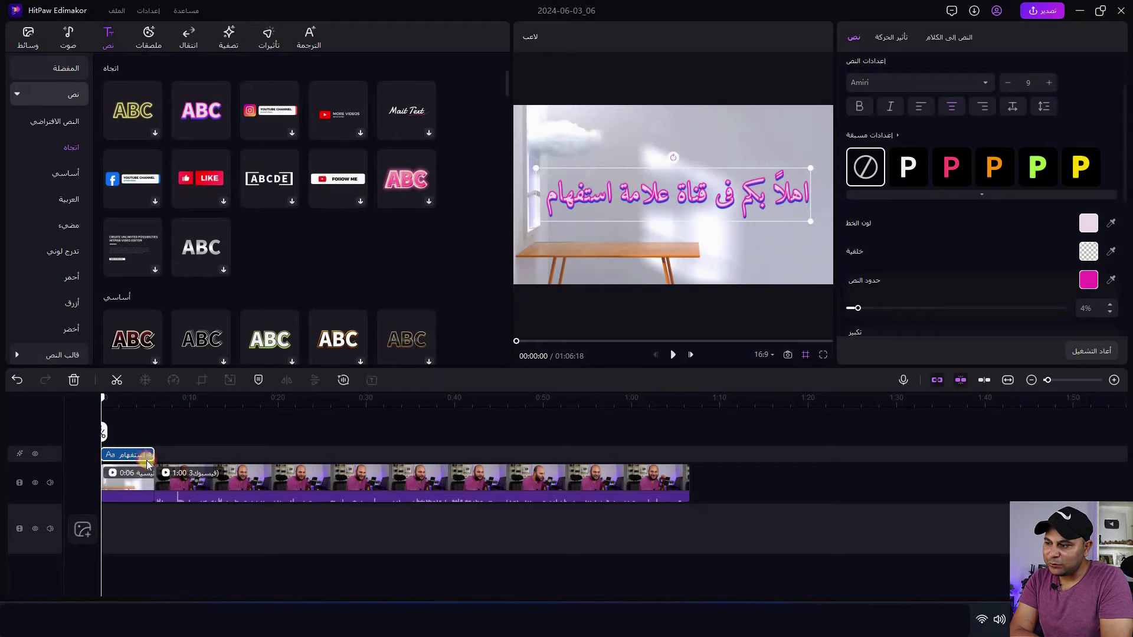
Step: Look through the Arabic text-to-speech voices and convert the title to speech with the female voice عائشة
left_click(943, 36)
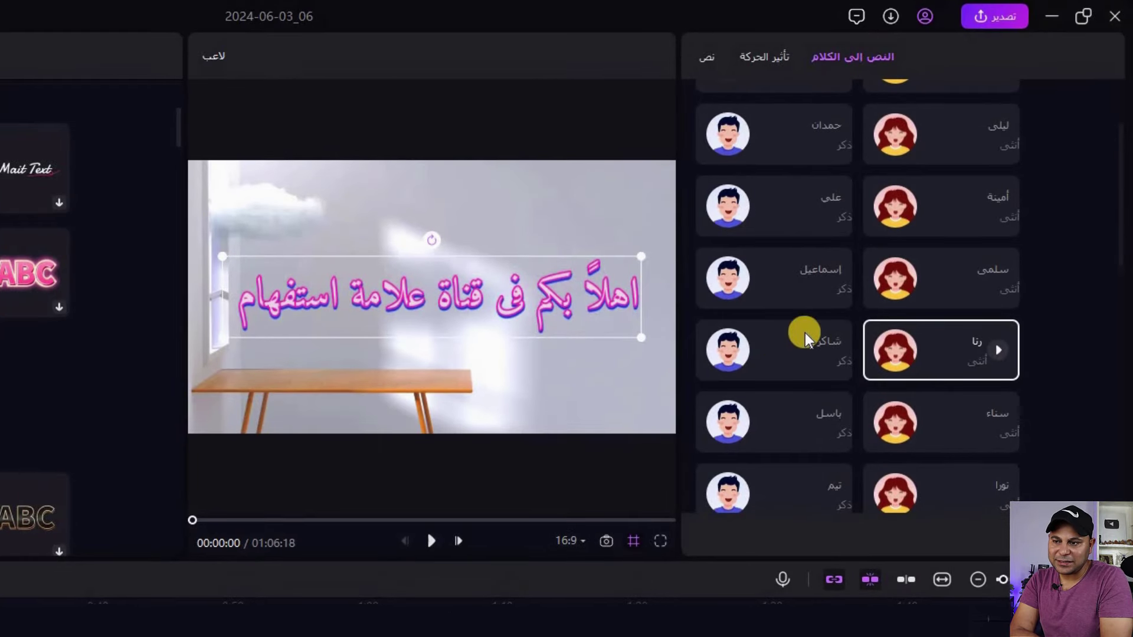
scroll(996, 120, "up", 3)
left_click(1015, 110)
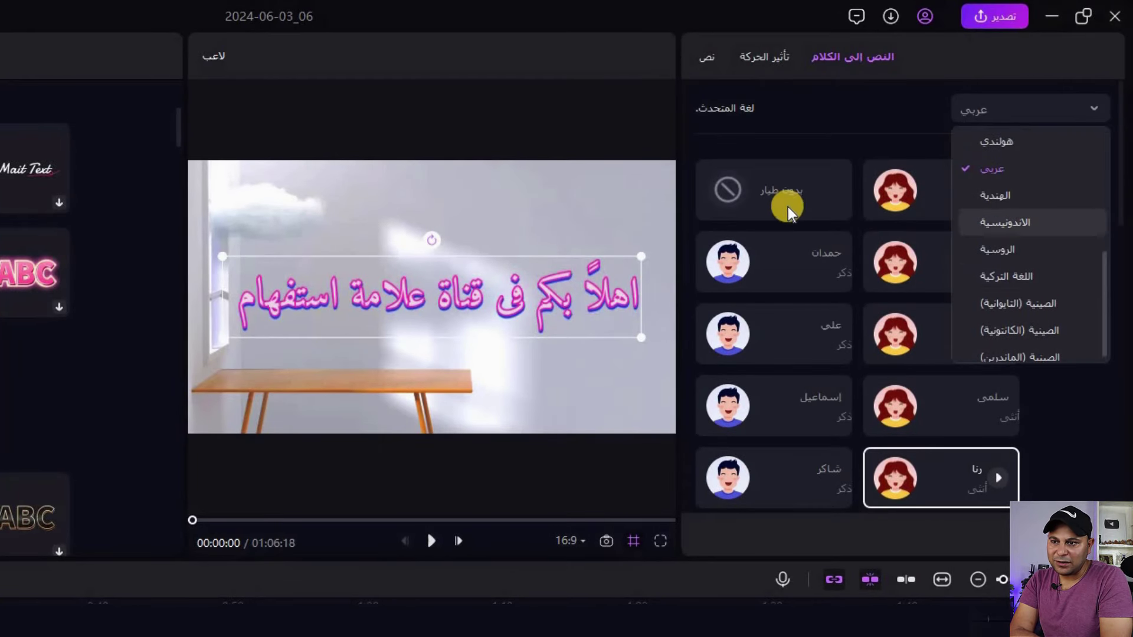
left_click(801, 277)
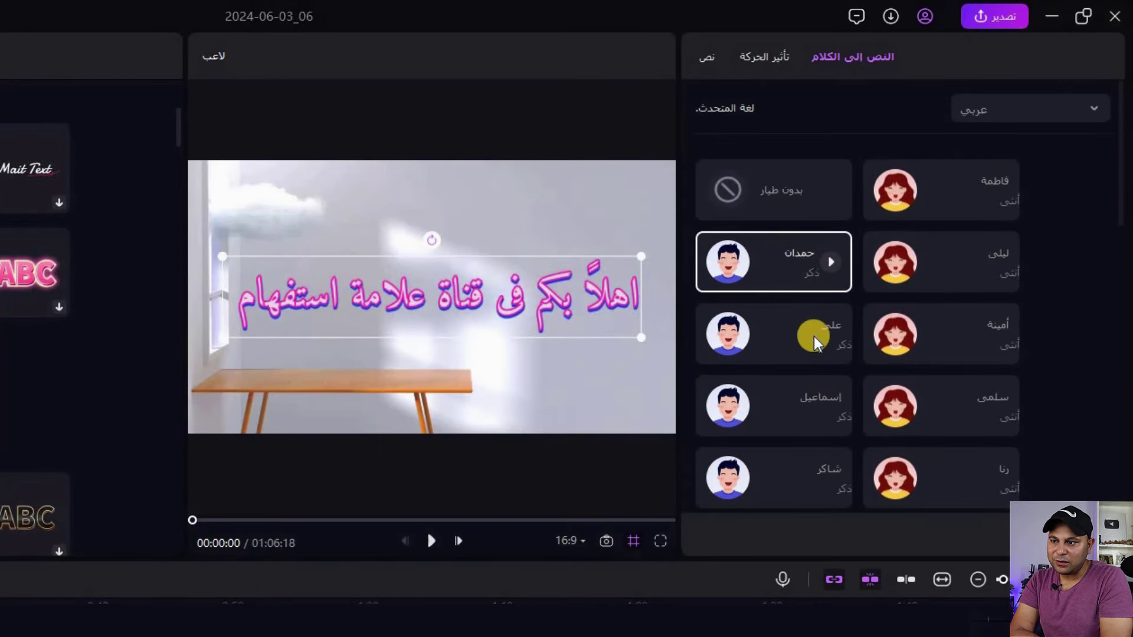
scroll(805, 462, "down", 3)
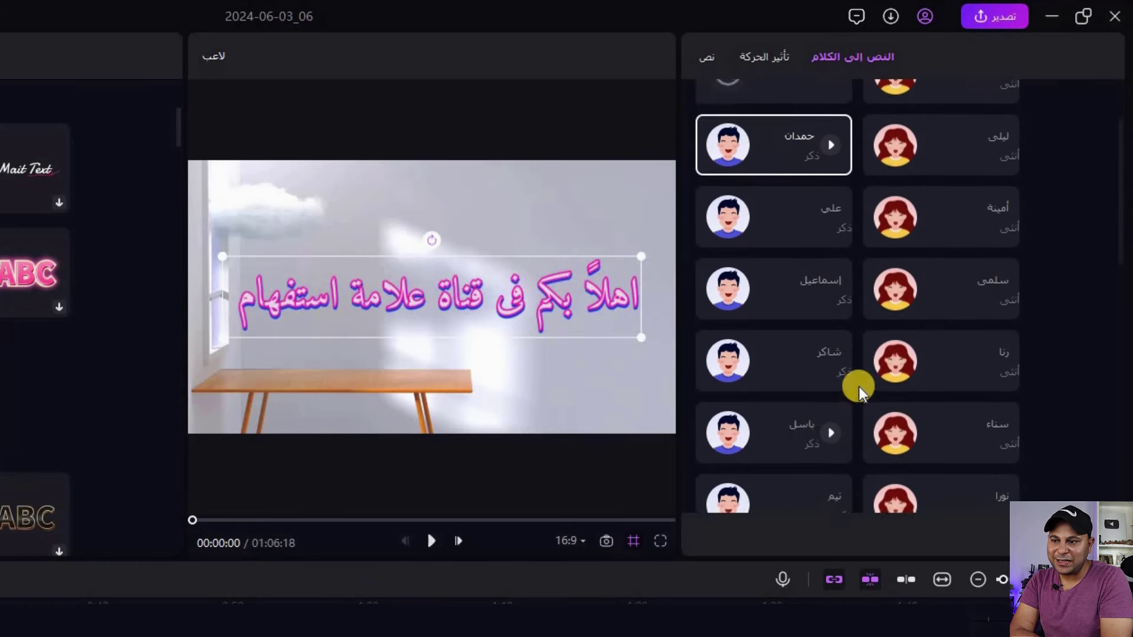
scroll(859, 392, "down", 6)
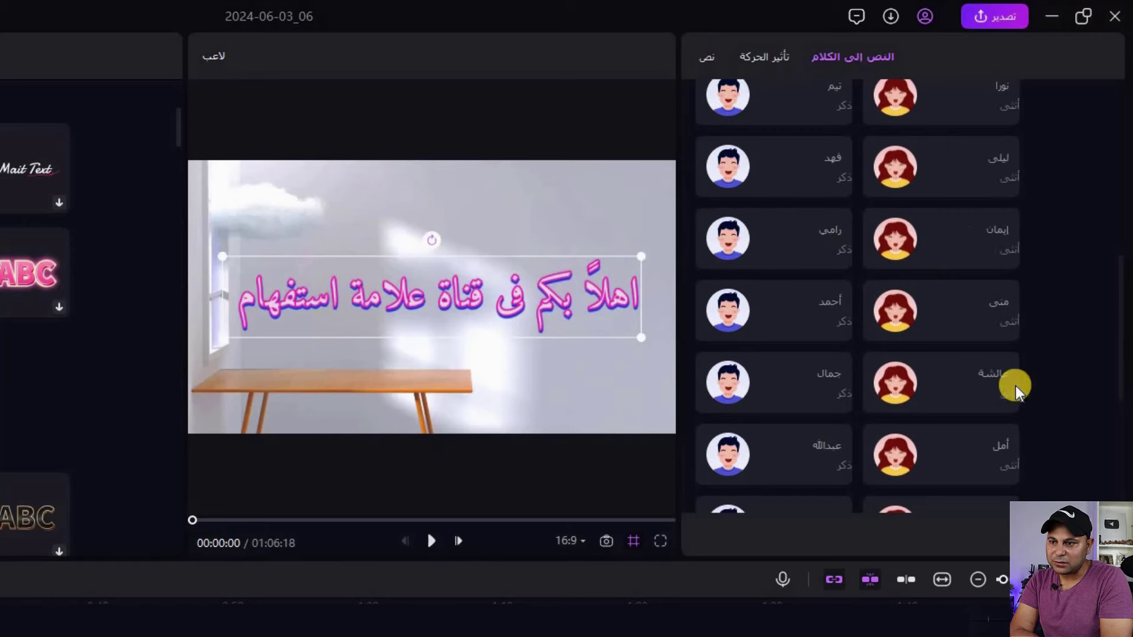
left_click(1001, 378)
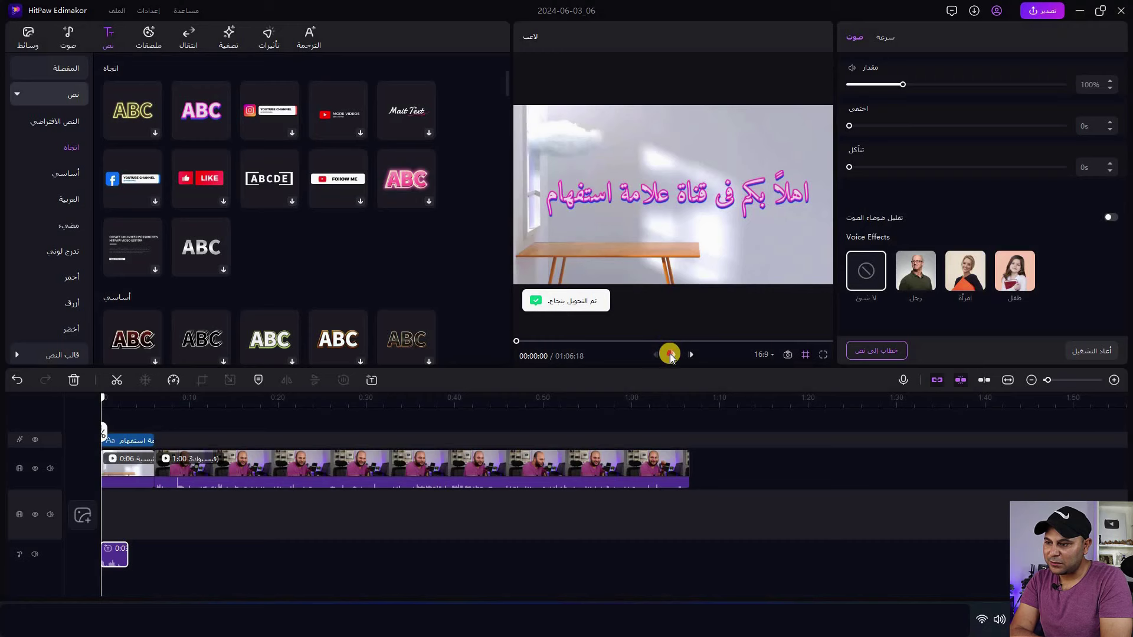
Step: Play the generated speech over the opening title from the start and check its volume and speed settings
left_click(670, 354)
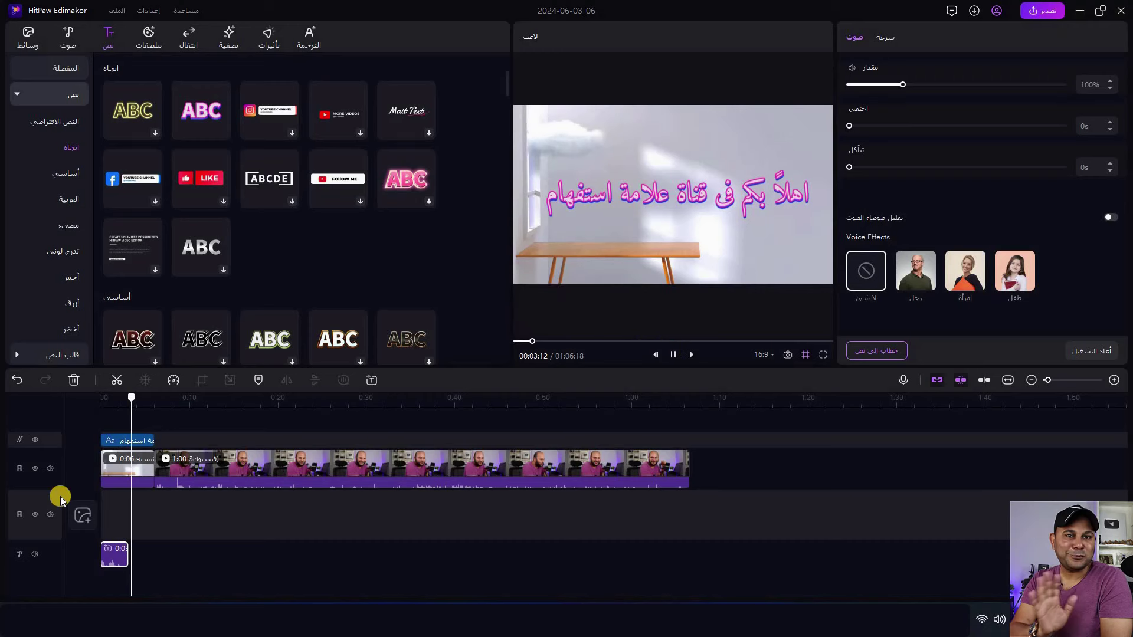
key("space")
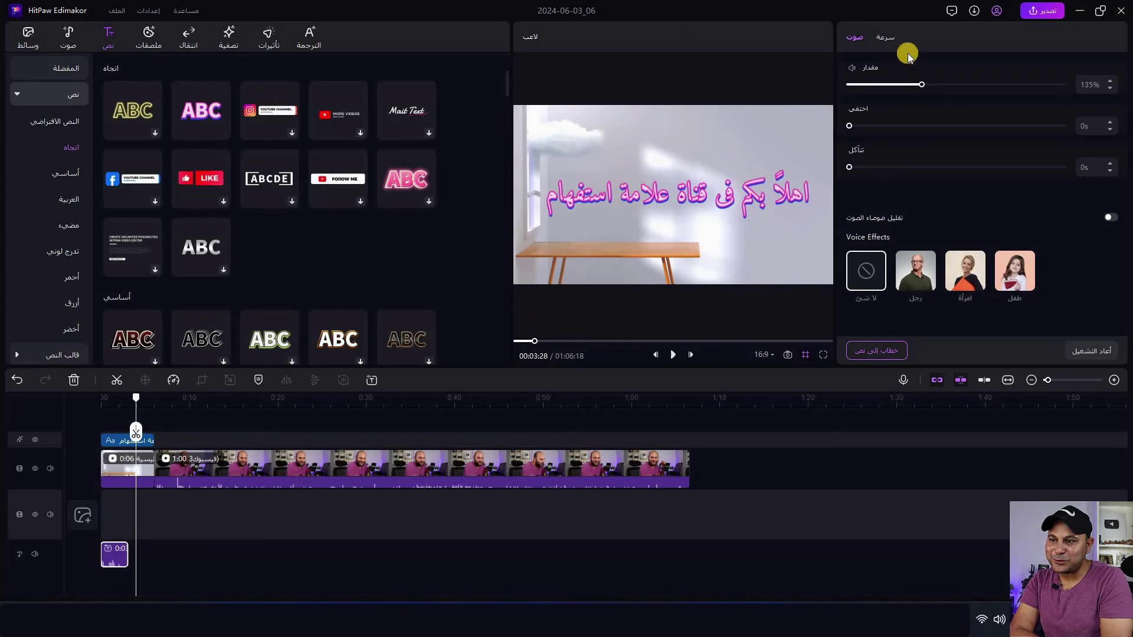
left_click(885, 36)
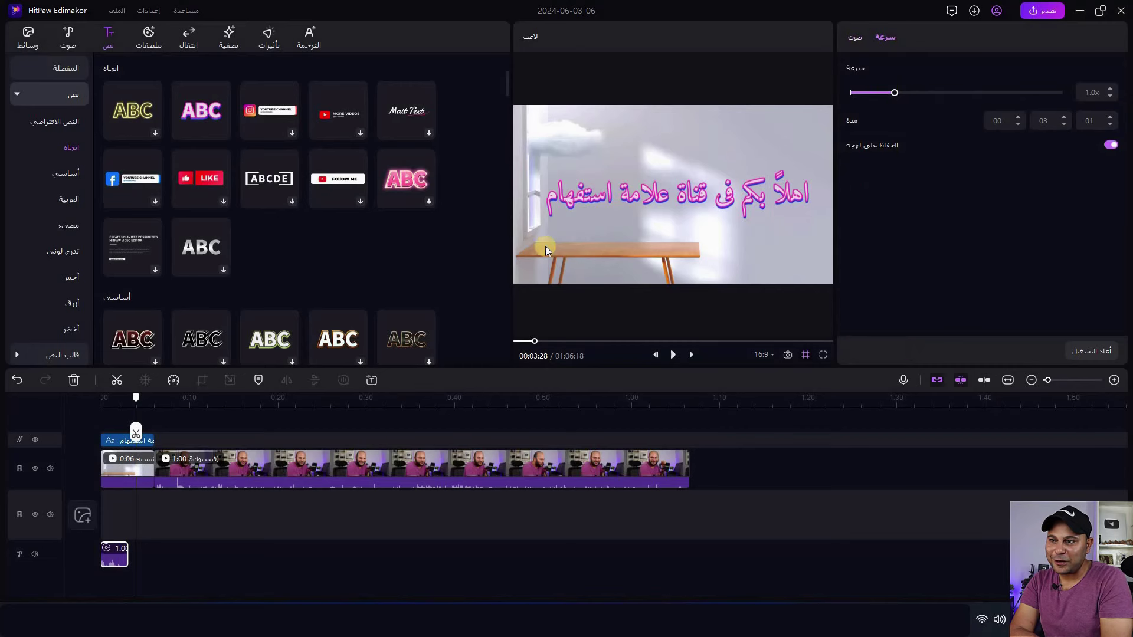
left_click(95, 402)
left_click(655, 355)
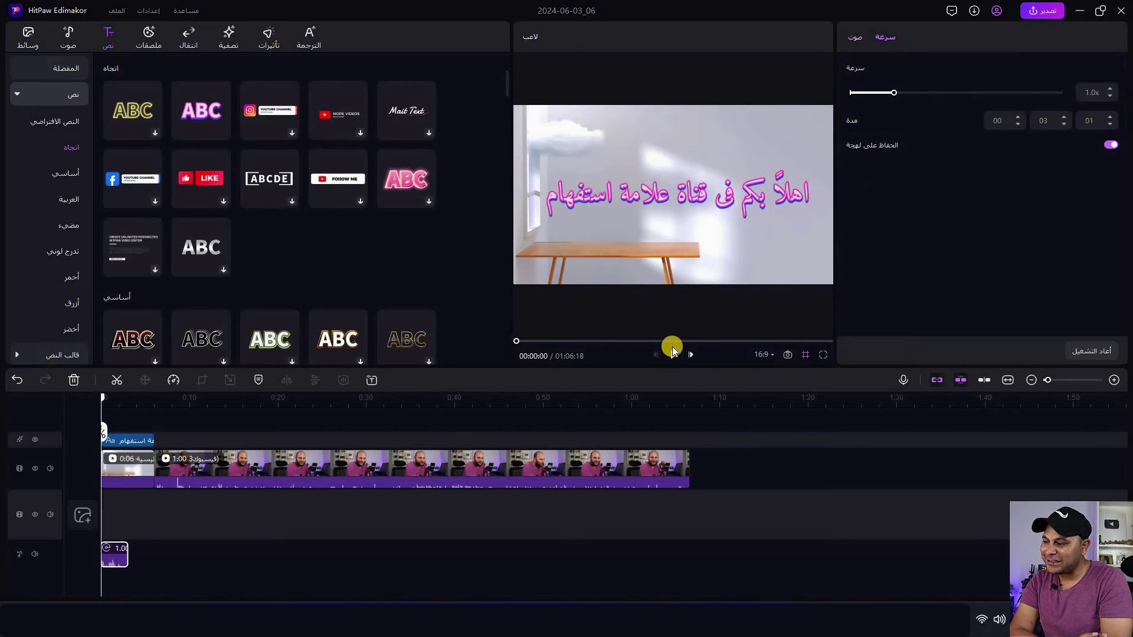
left_click(854, 37)
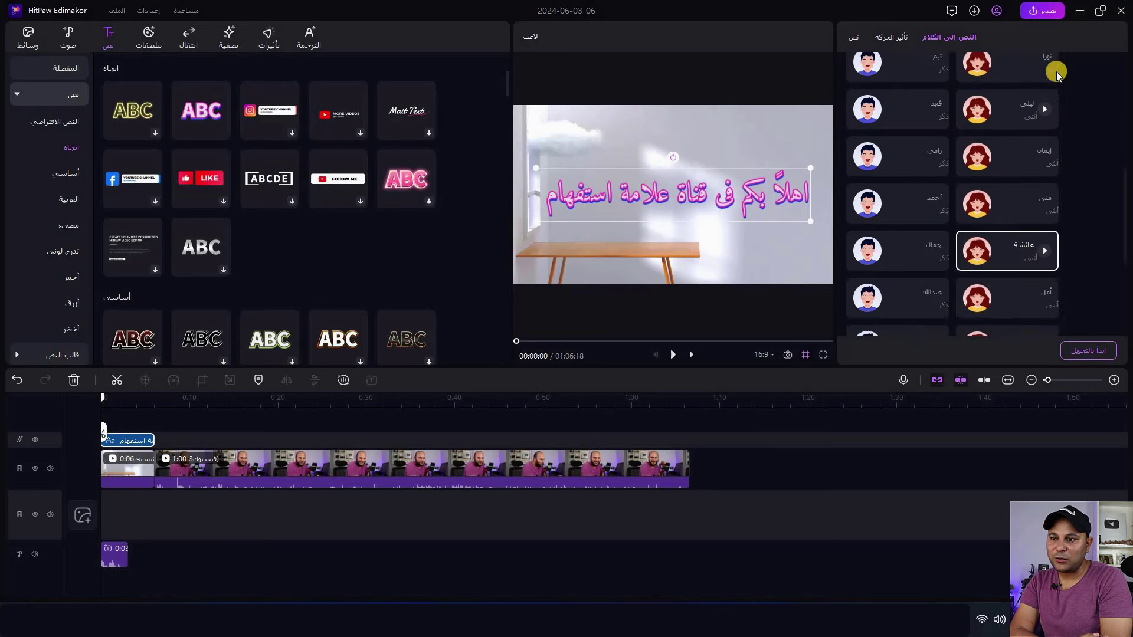
Step: Switch the title's text-to-speech speaker language to الروسية and select the female voice Светлана
scroll(1060, 80, "up", 5)
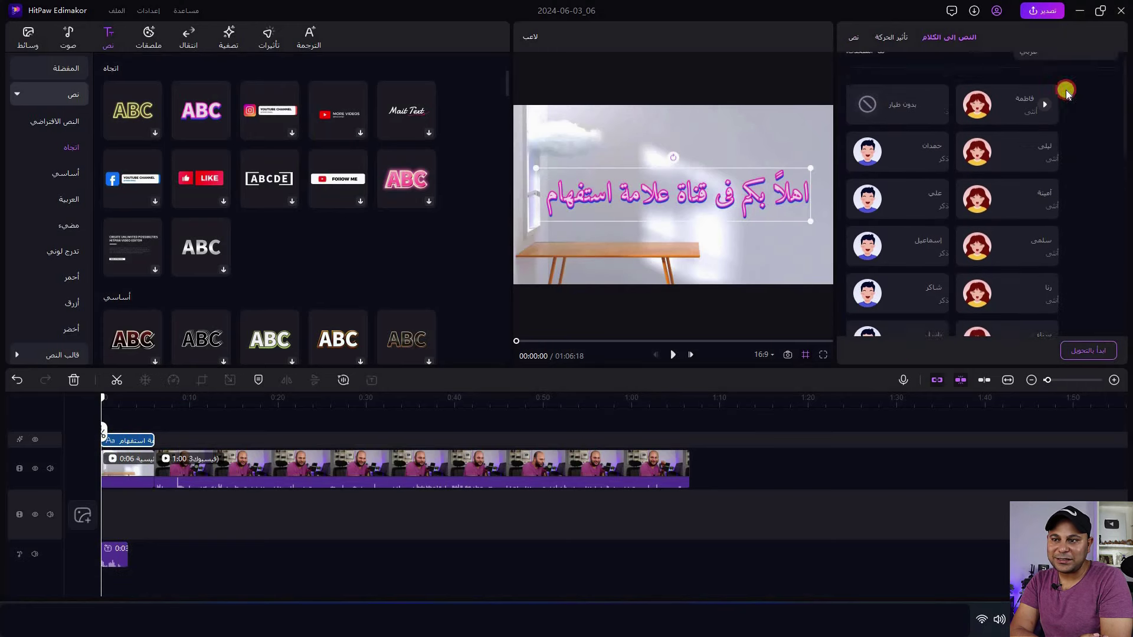
left_click(1065, 72)
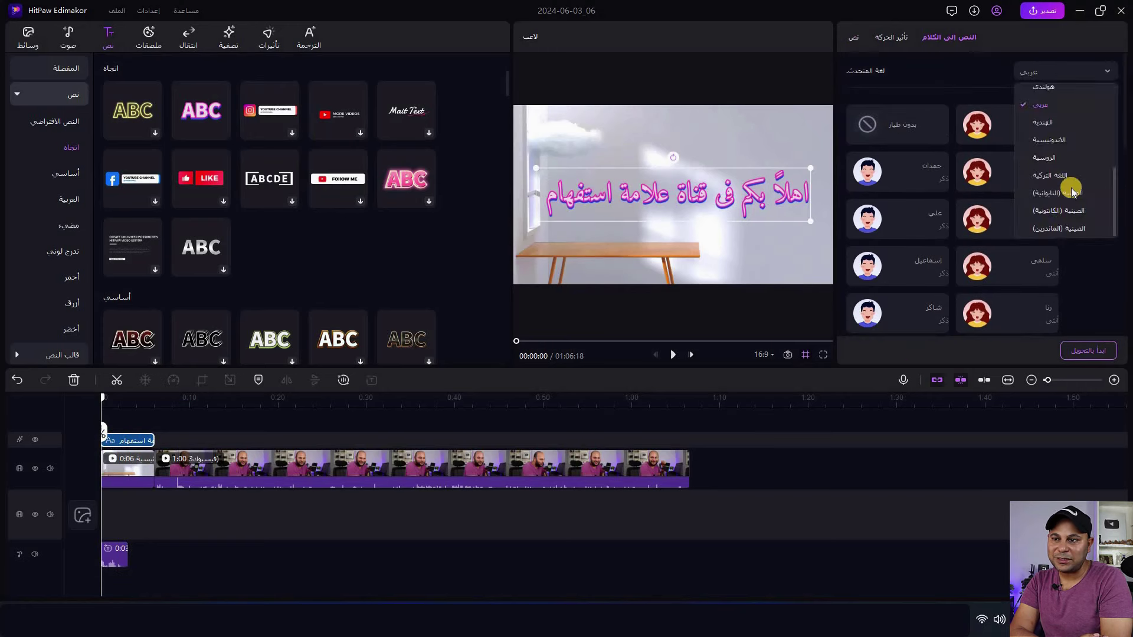
left_click(1064, 156)
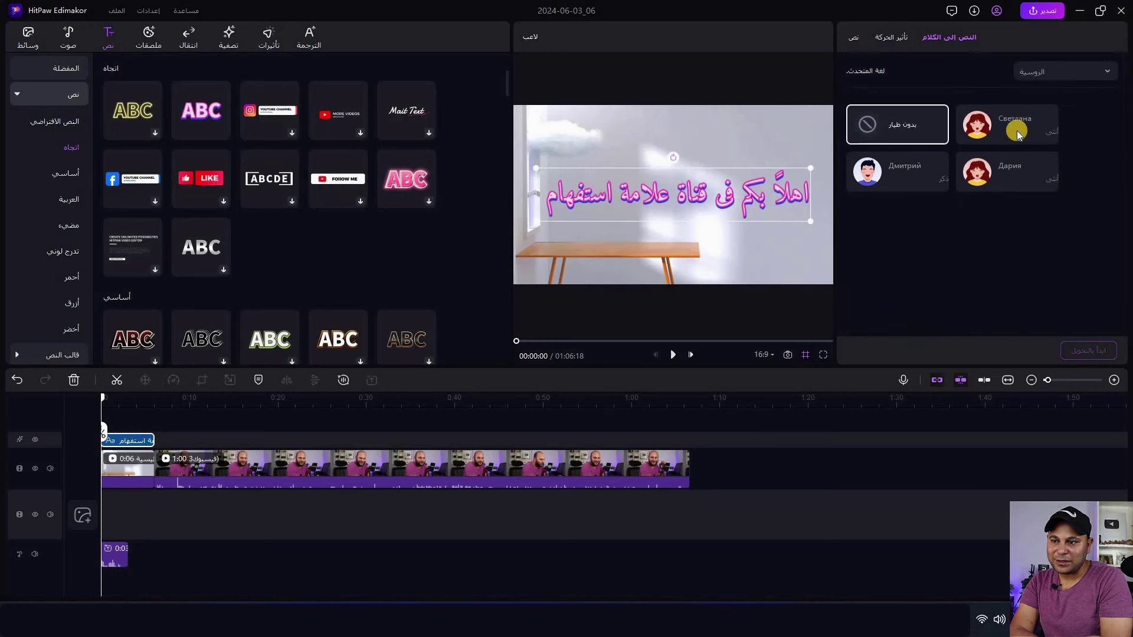
Step: Look through the sticker library, including the trending and social media stickers
left_click(219, 40)
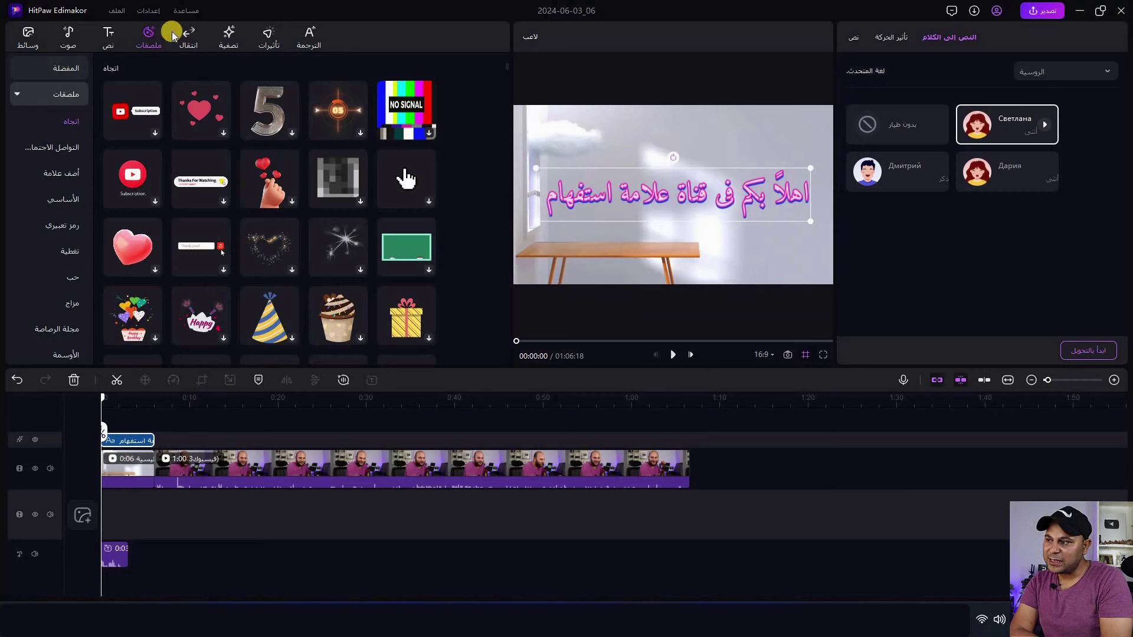
scroll(349, 263, "down", 5)
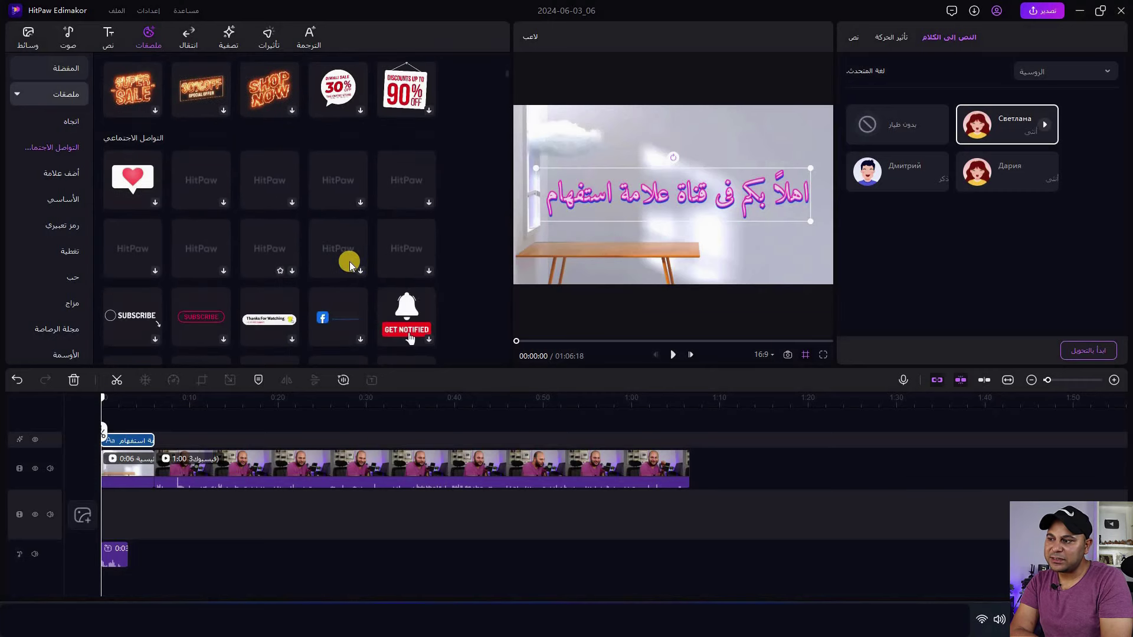
scroll(348, 263, "down", 5)
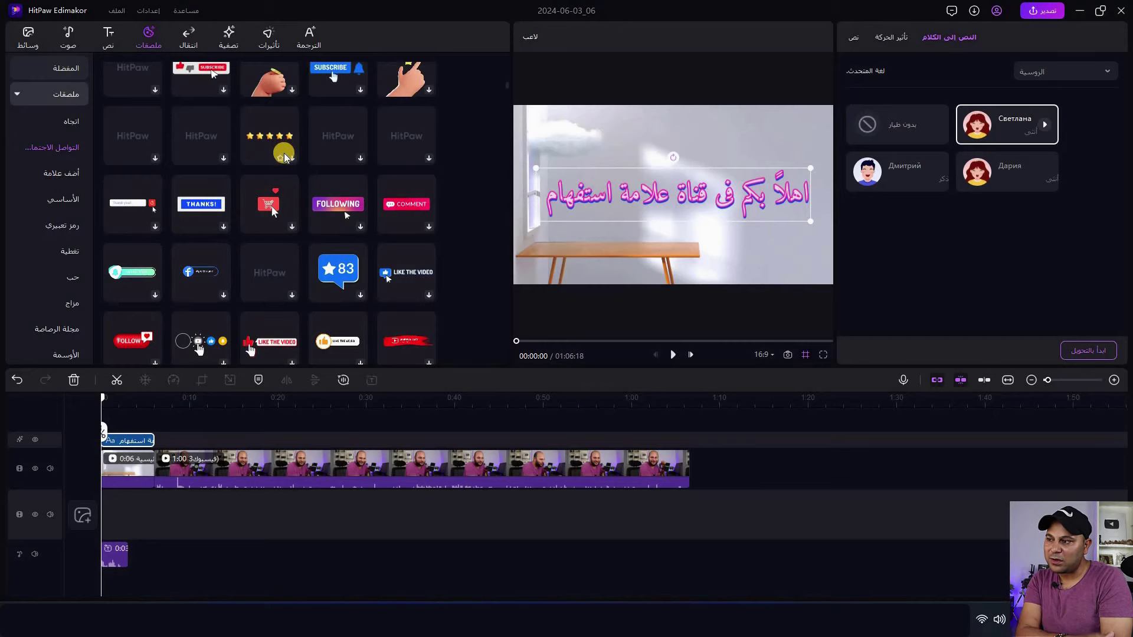
scroll(284, 158, "up", 10)
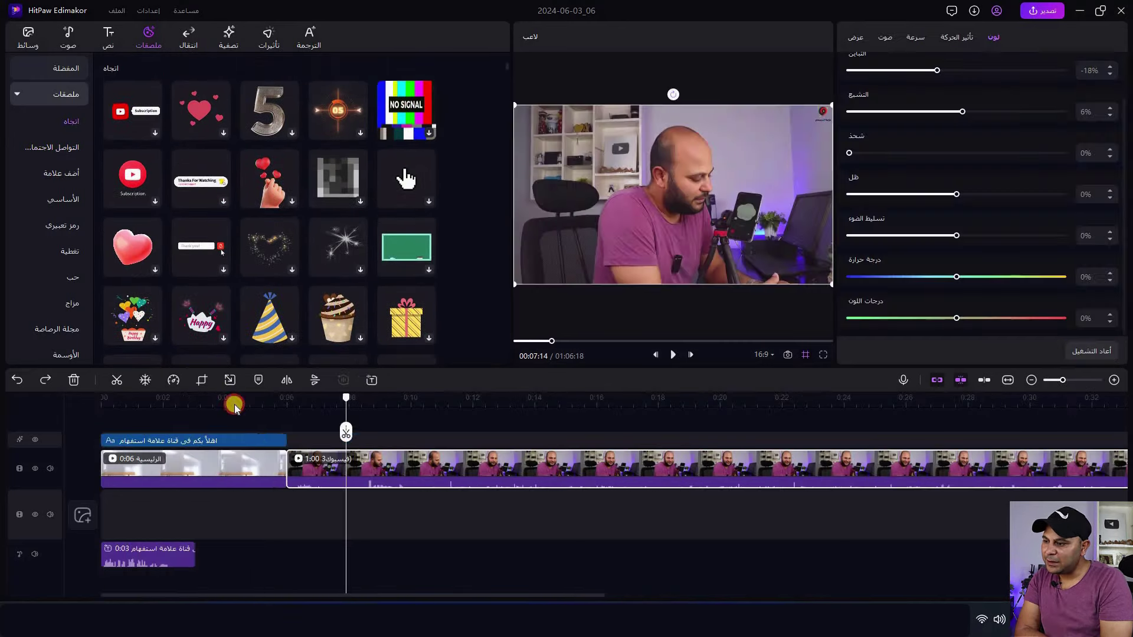
Step: Delete the opening background clip together with its title and speech, and split the remaining clip at 00:09:00
left_click(233, 404)
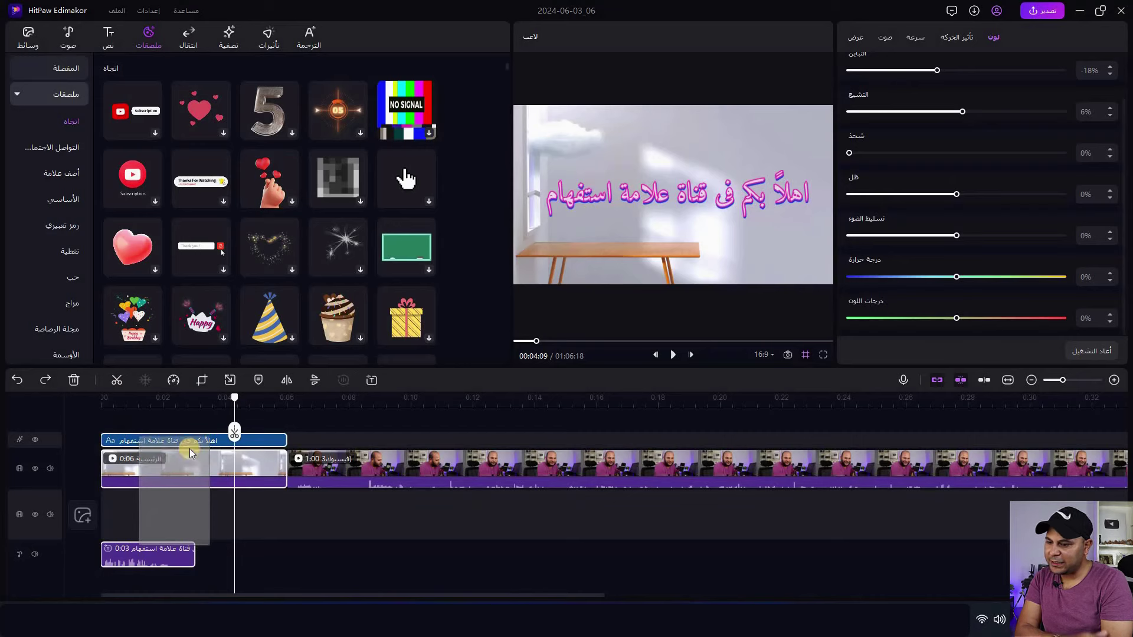
key("Delete")
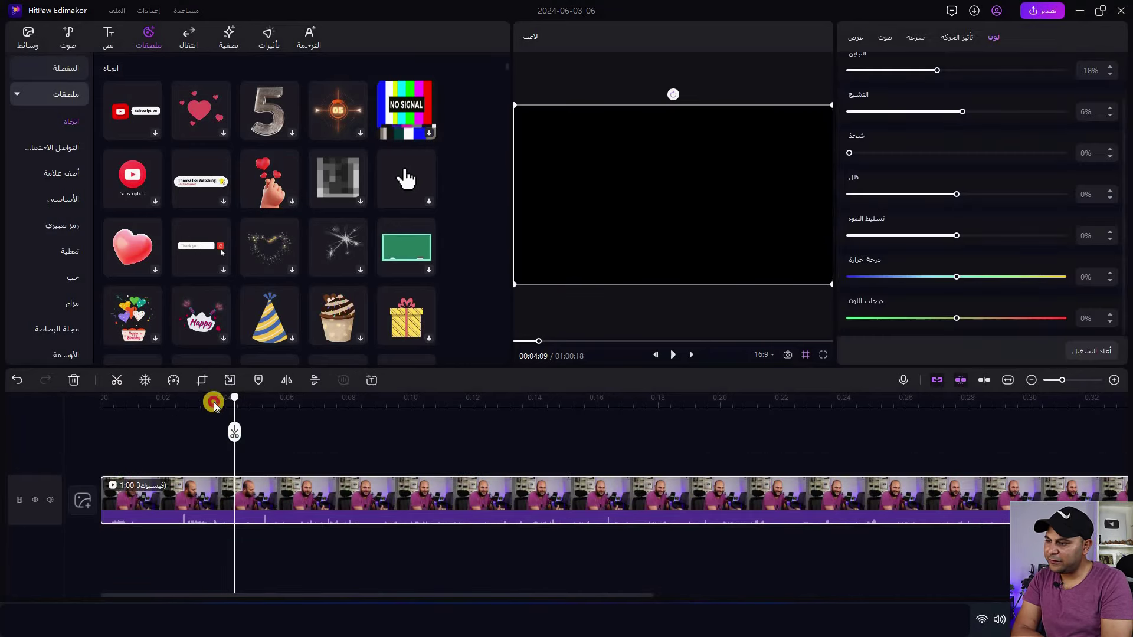
left_click_drag(121, 402, 380, 422)
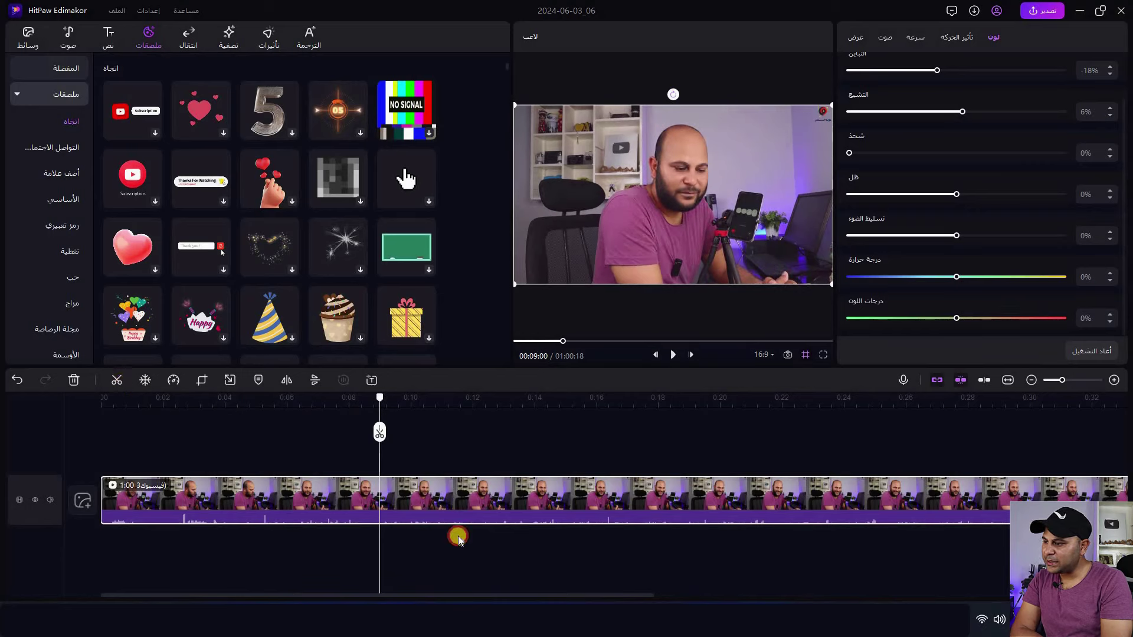
key("ctrl+b")
left_click(410, 511)
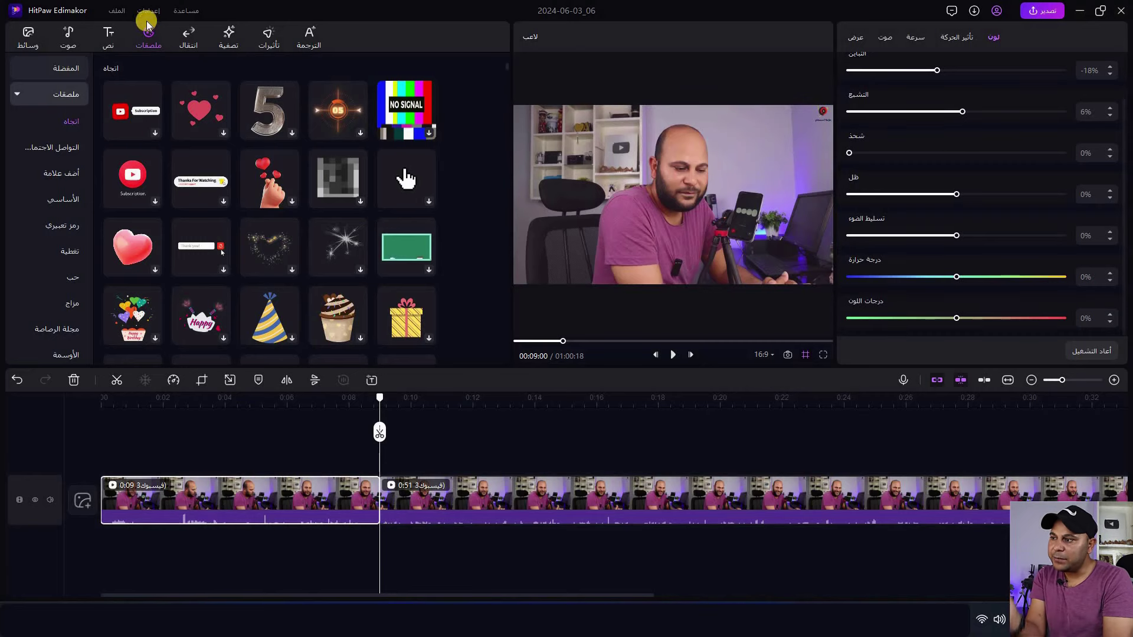
Step: Apply the motion transition لفة ضبابية ← at the cut between the two clips and play through it
left_click(188, 37)
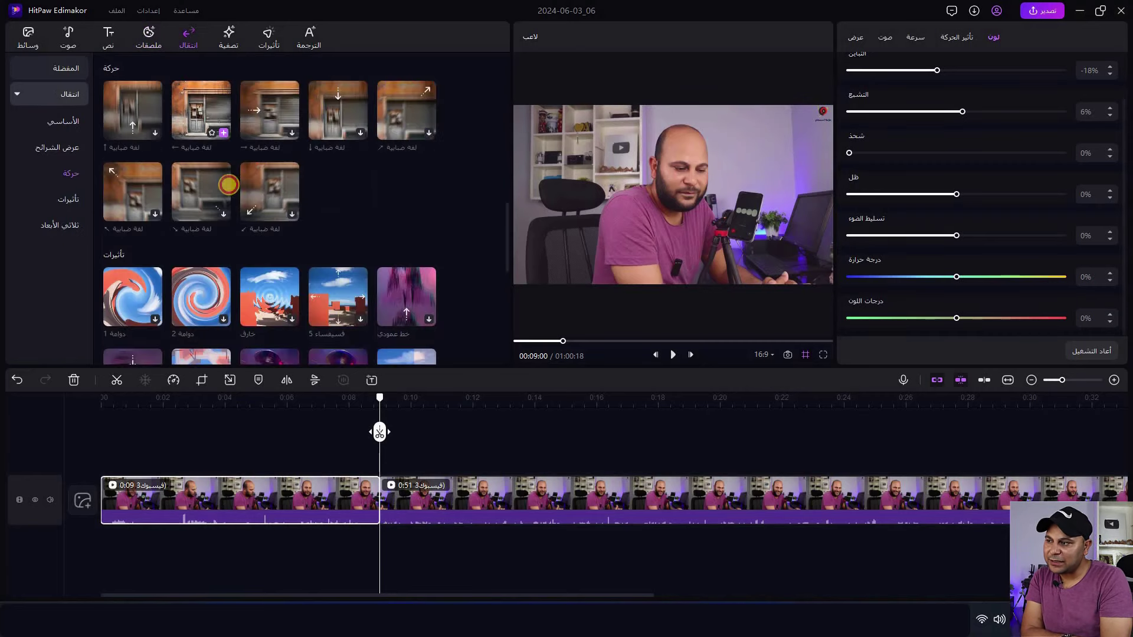
left_click_drag(360, 442, 380, 500)
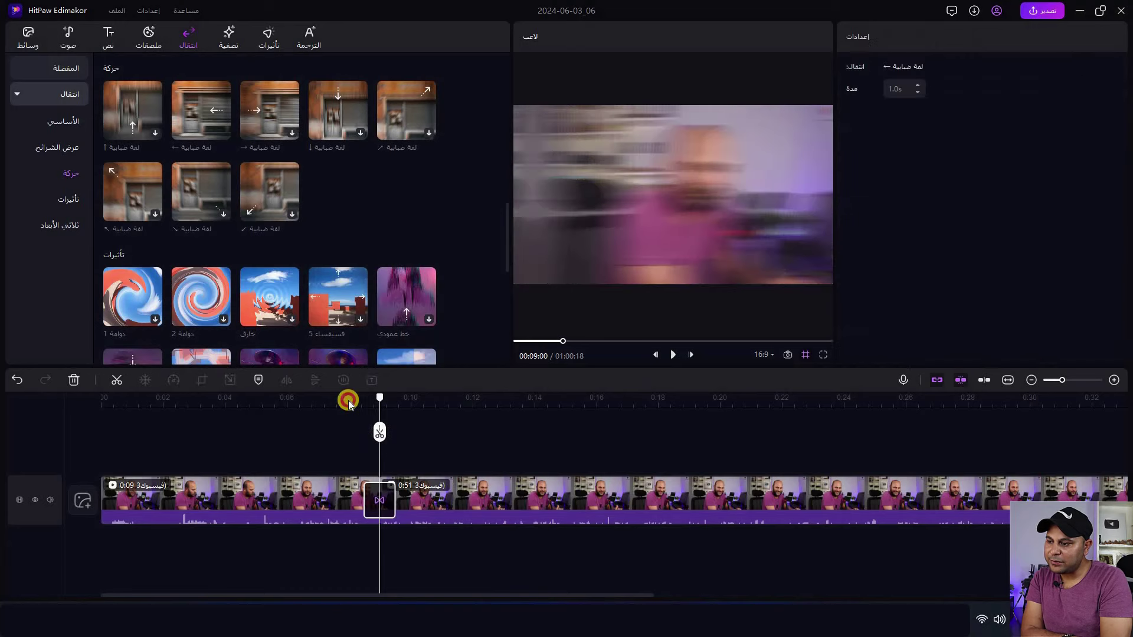
left_click(672, 354)
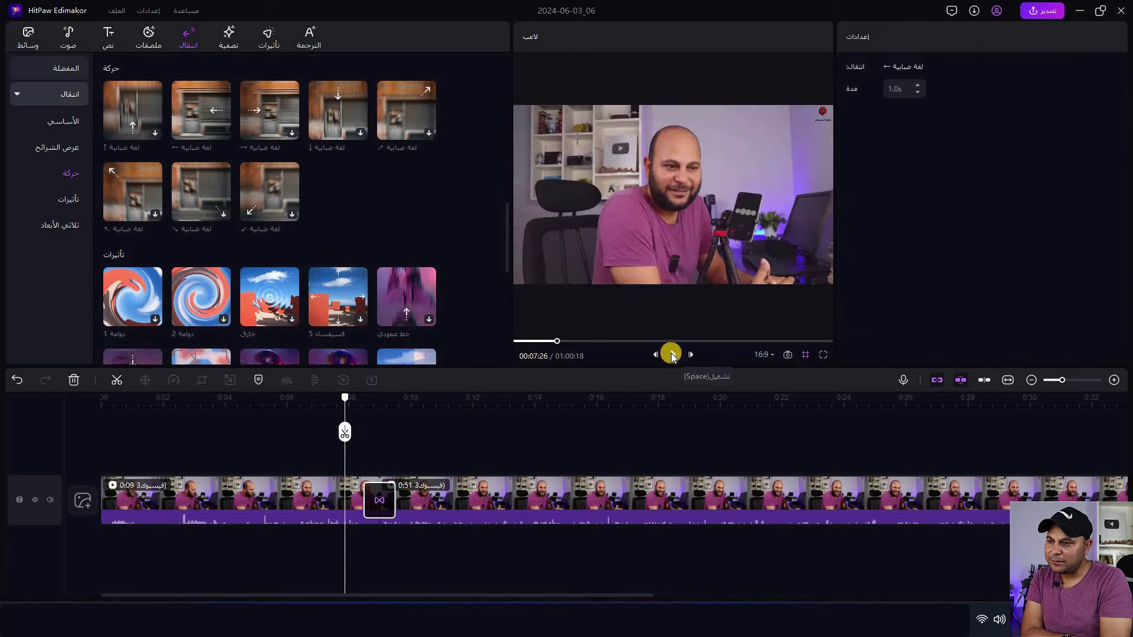
left_click(399, 397)
left_click(300, 232)
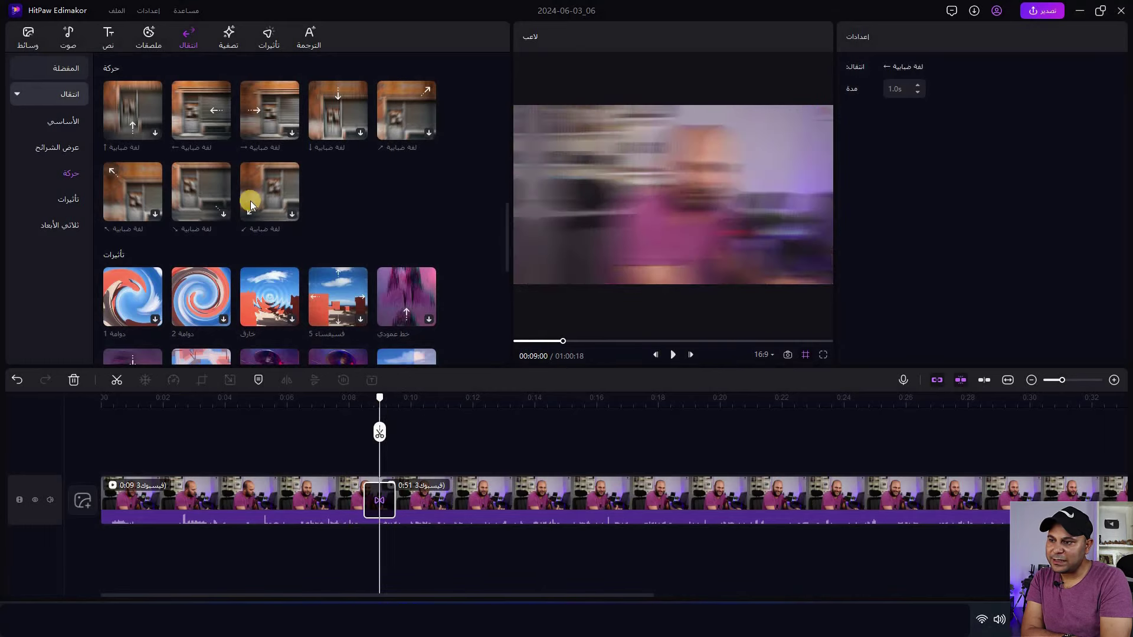
Step: Replace the blur transition at the cut with the ثلاثي الأبعاد transition الجرم ا...تويست ↗ and play through it
scroll(72, 124, "down", 2)
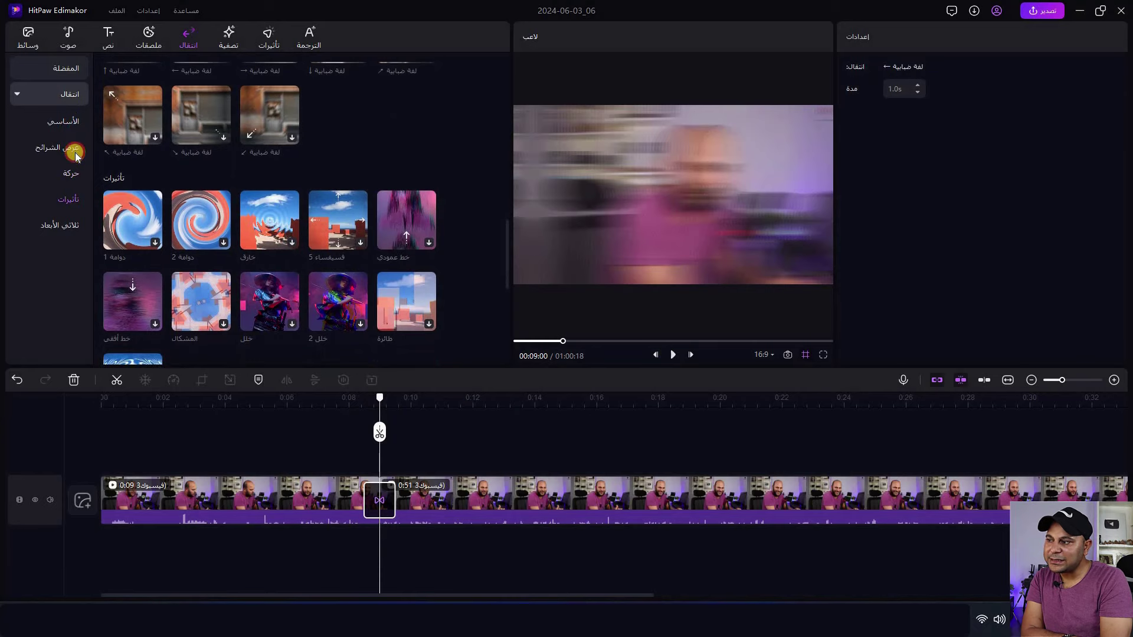
left_click(76, 155)
left_click(77, 225)
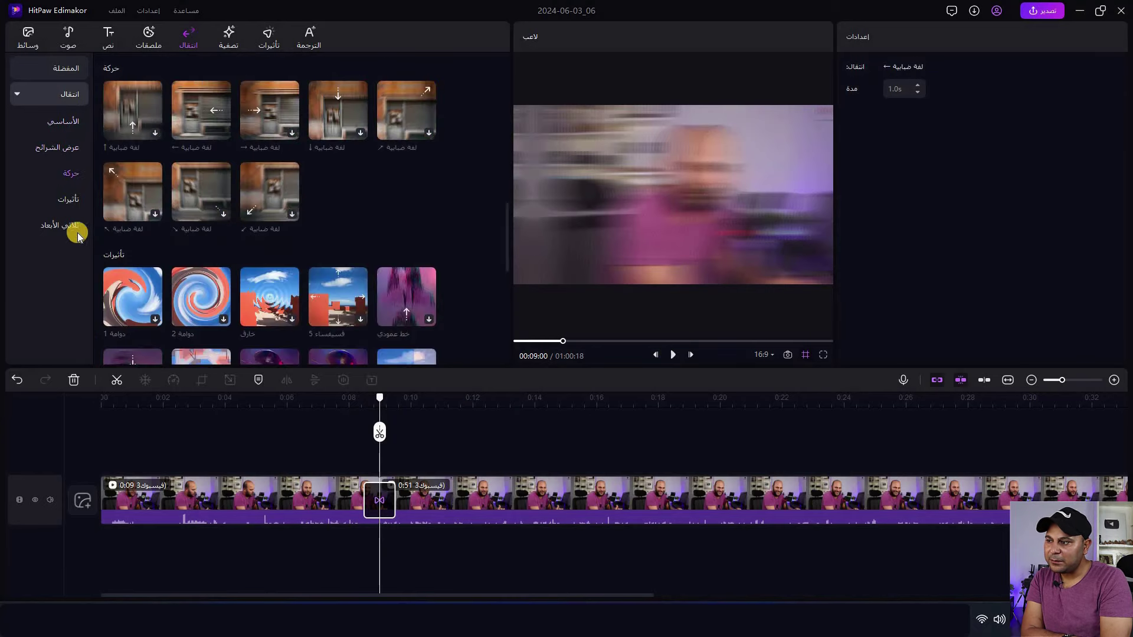
scroll(248, 260, "down", 3)
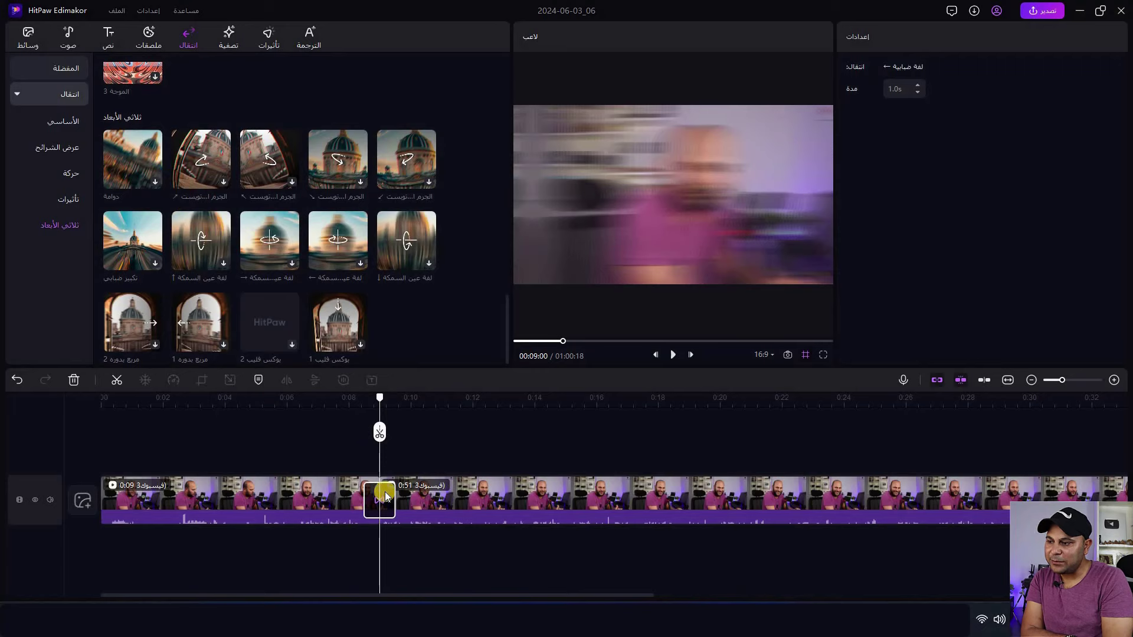
key("Delete")
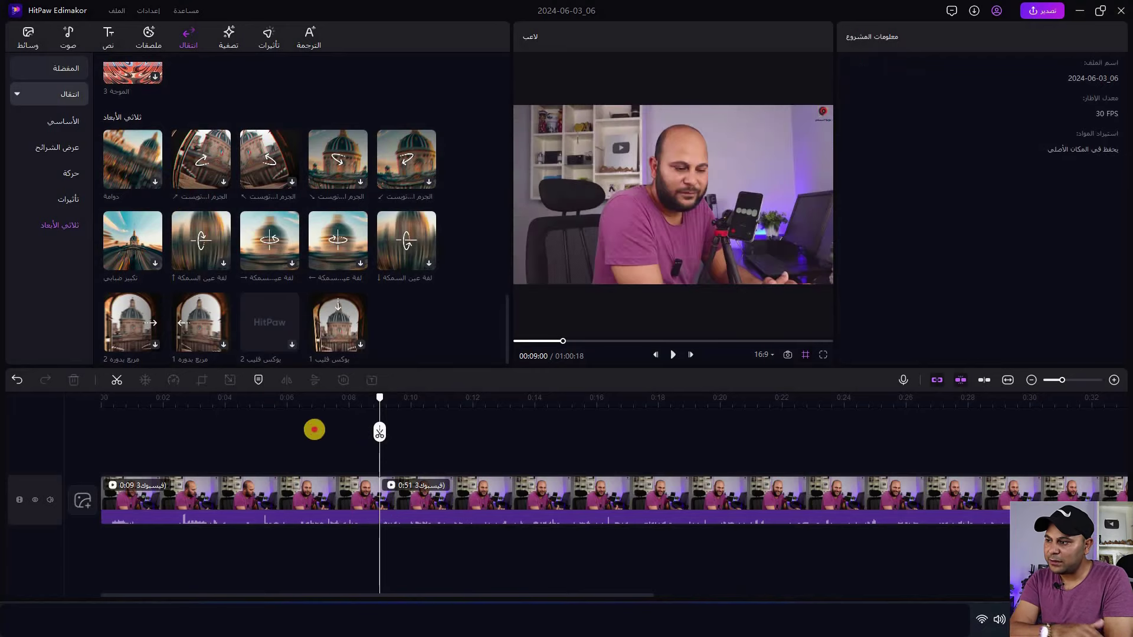
left_click_drag(359, 483, 380, 492)
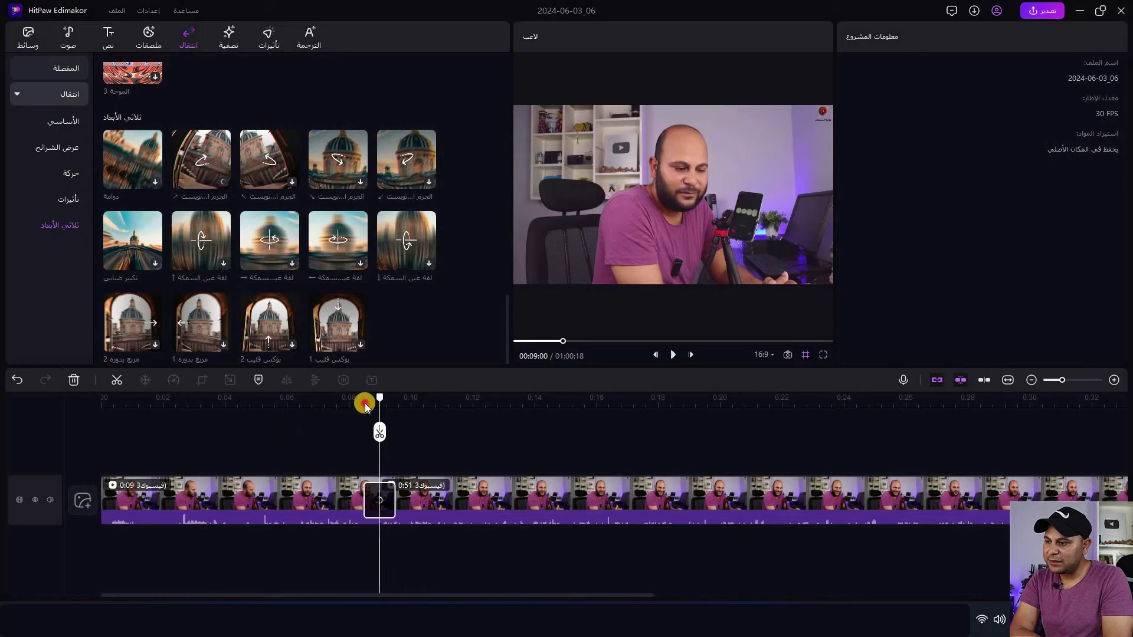
left_click(673, 355)
left_click(673, 354)
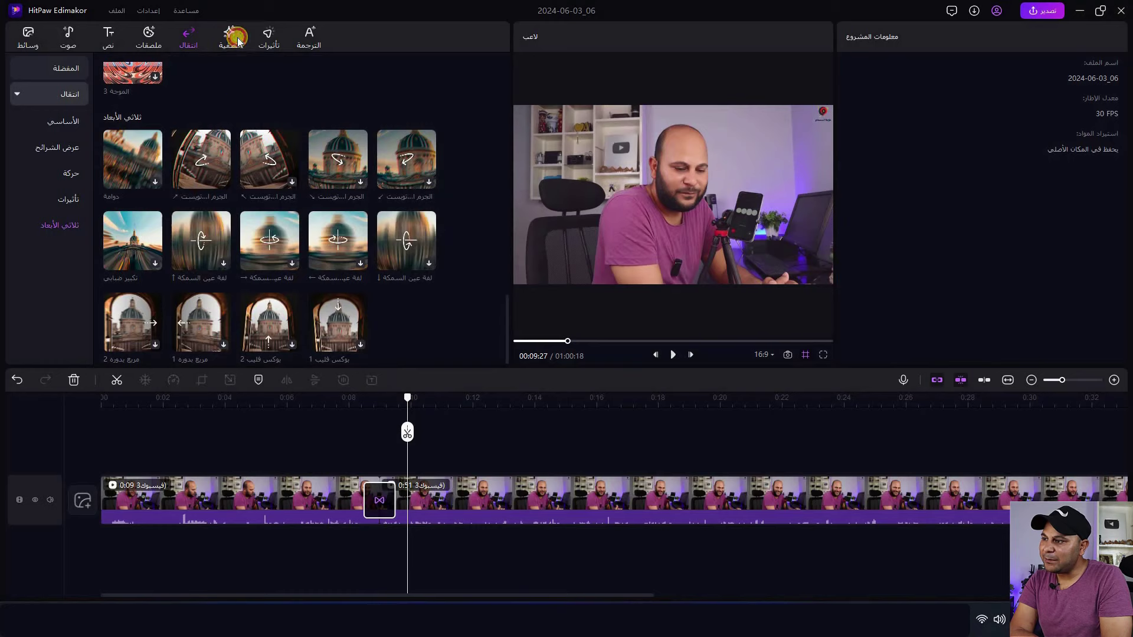
Step: Look through the filter library, including the أبيض بارد, مبسط and نمط الفيلم categories
scroll(340, 261, "down", 4)
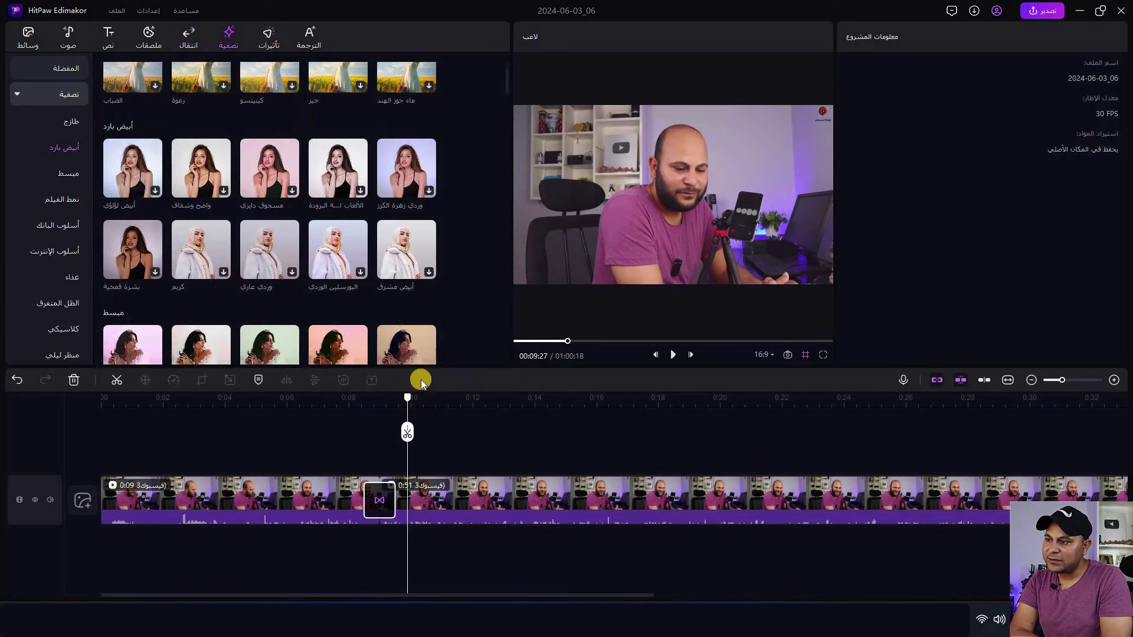
left_click(332, 400)
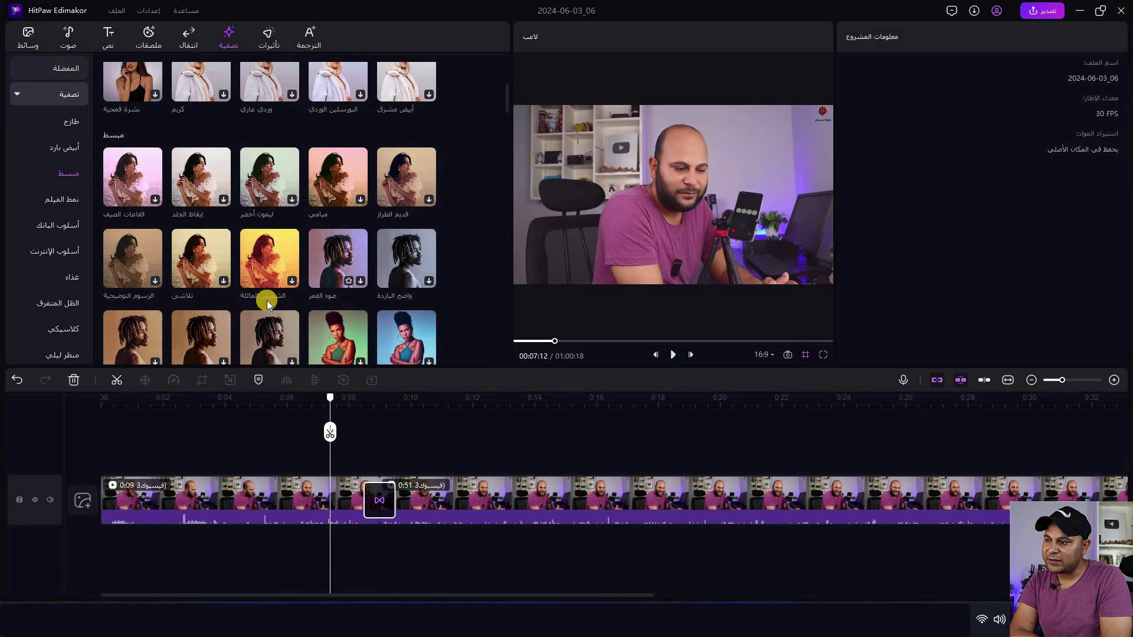
scroll(265, 298, "down", 4)
scroll(68, 245, "down", 2)
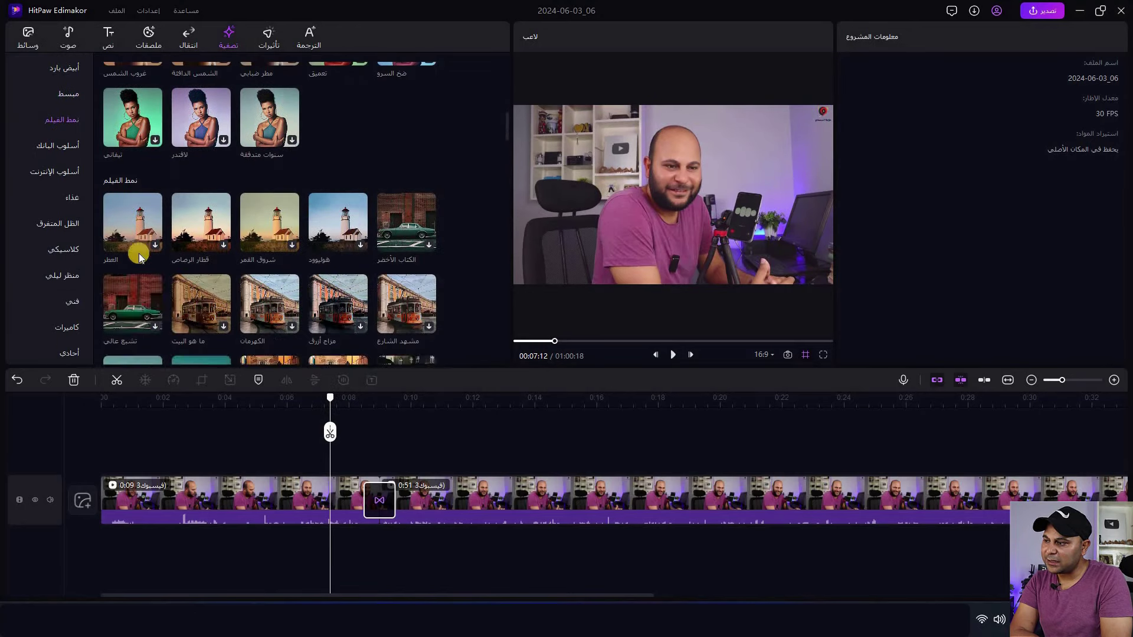
Step: Apply the trending video effect مشهد الخريف to the first clip
left_click(263, 37)
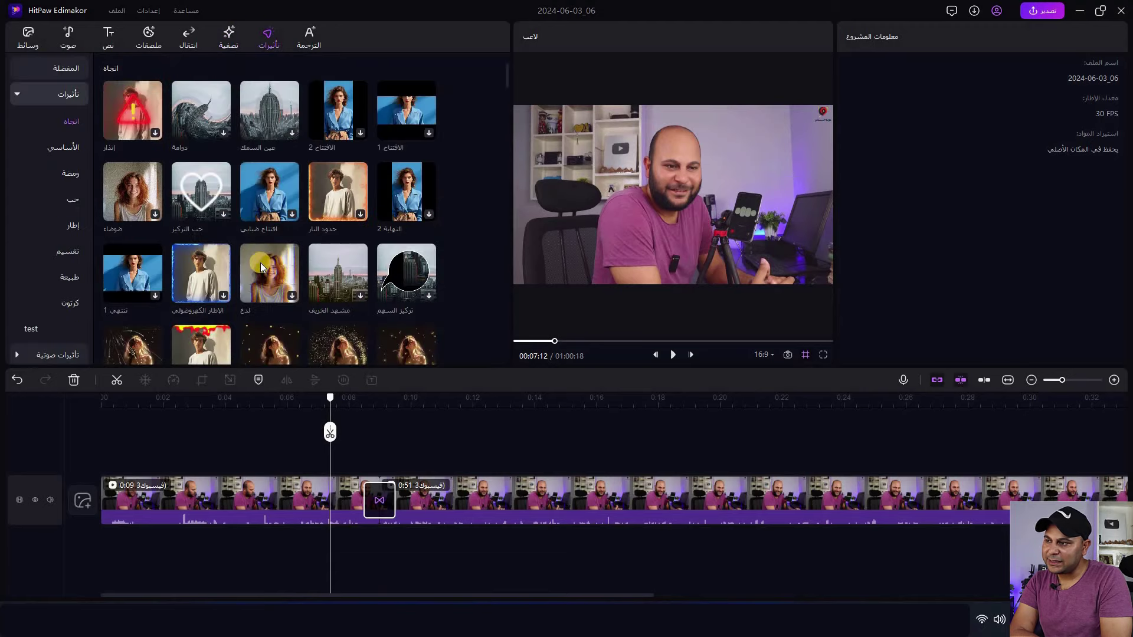
scroll(261, 263, "down", 2)
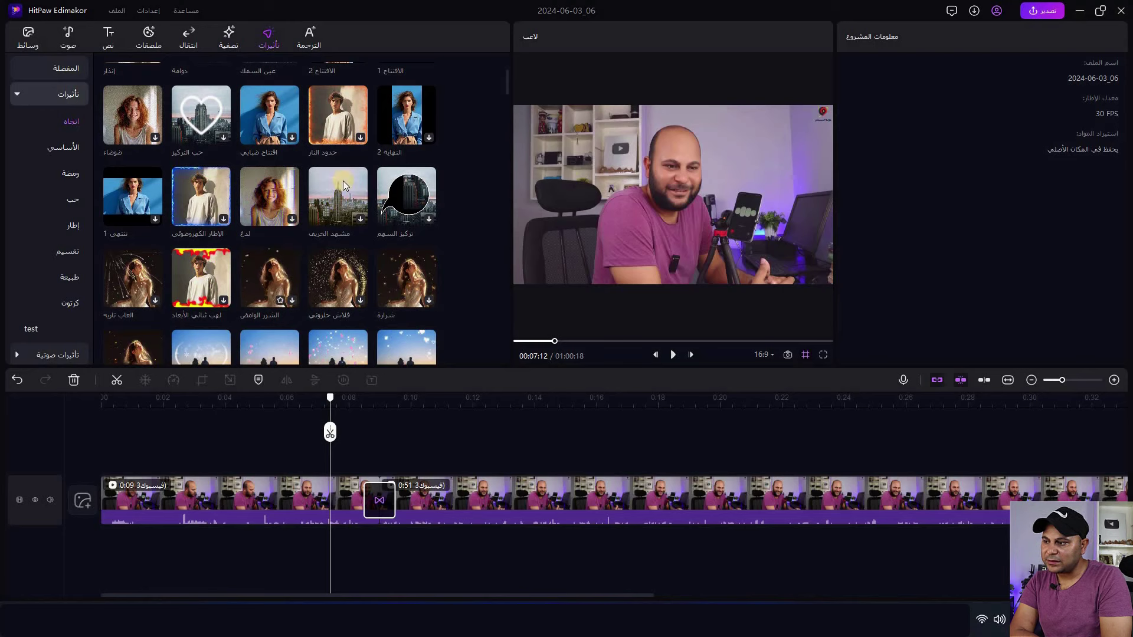
left_click(275, 411)
left_click_drag(239, 469, 212, 481)
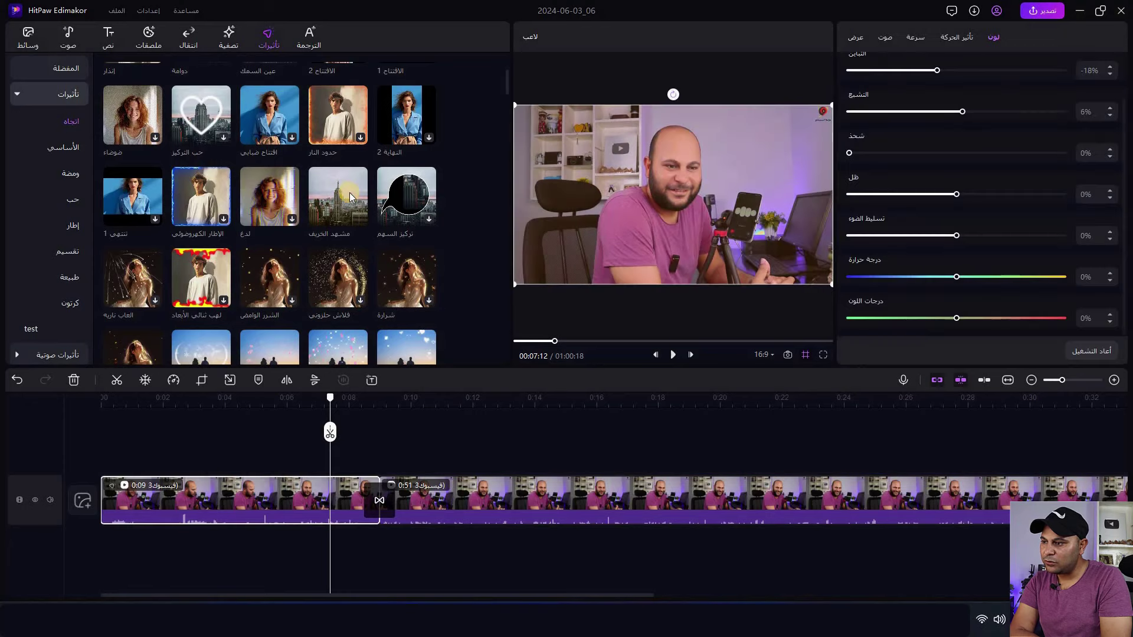
Step: Preview the trending video effect لدغ without adding it to the timeline
left_click(319, 405)
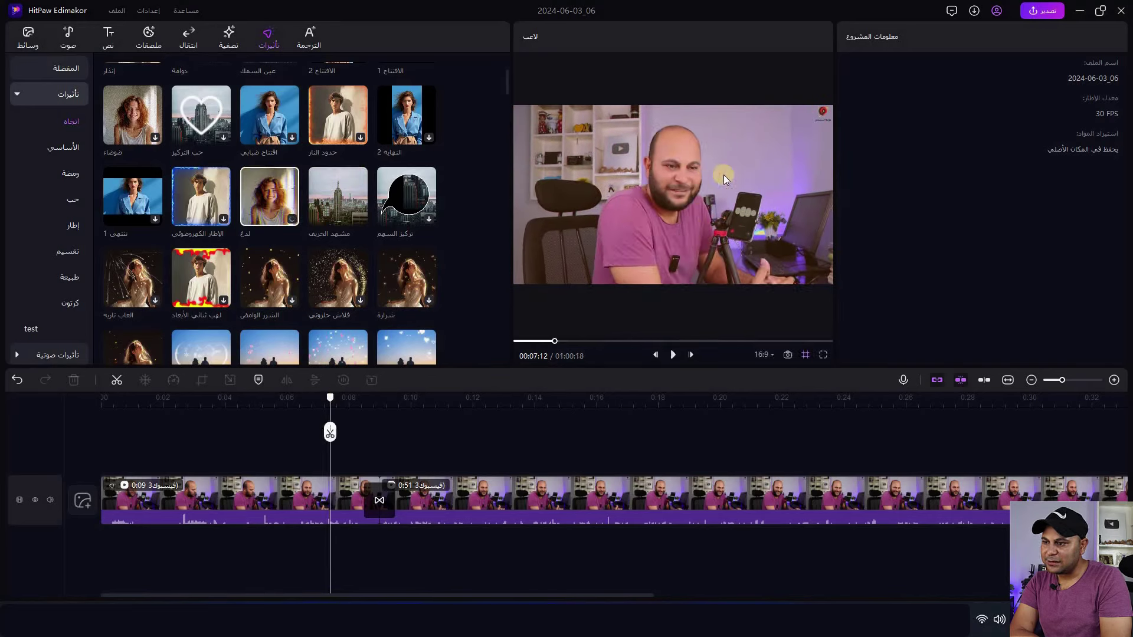
left_click(674, 357)
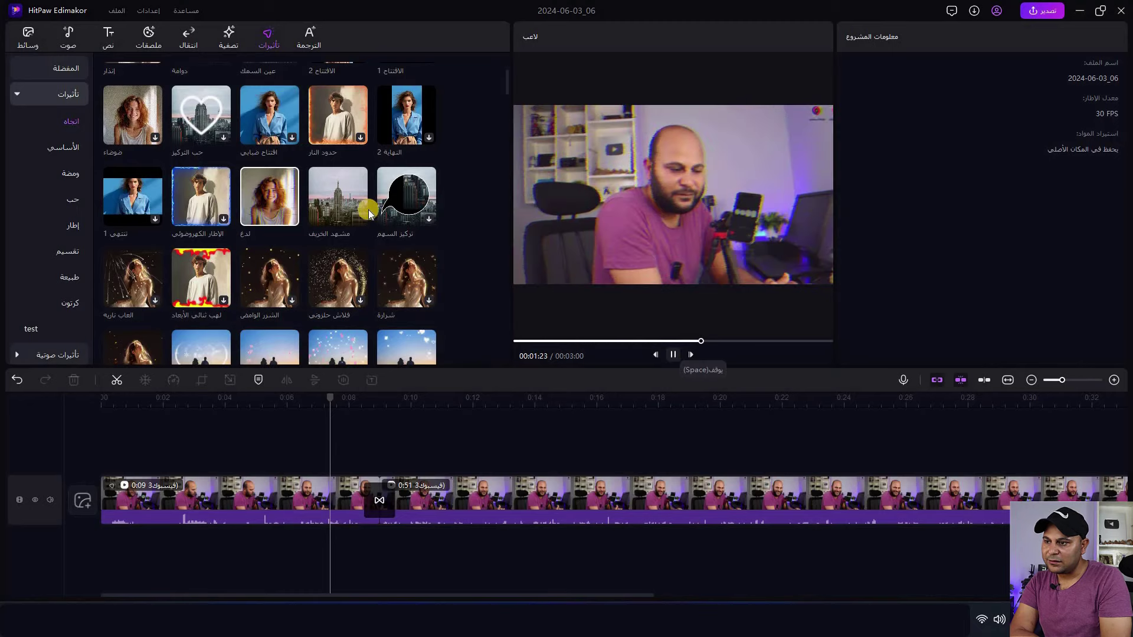
left_click(271, 37)
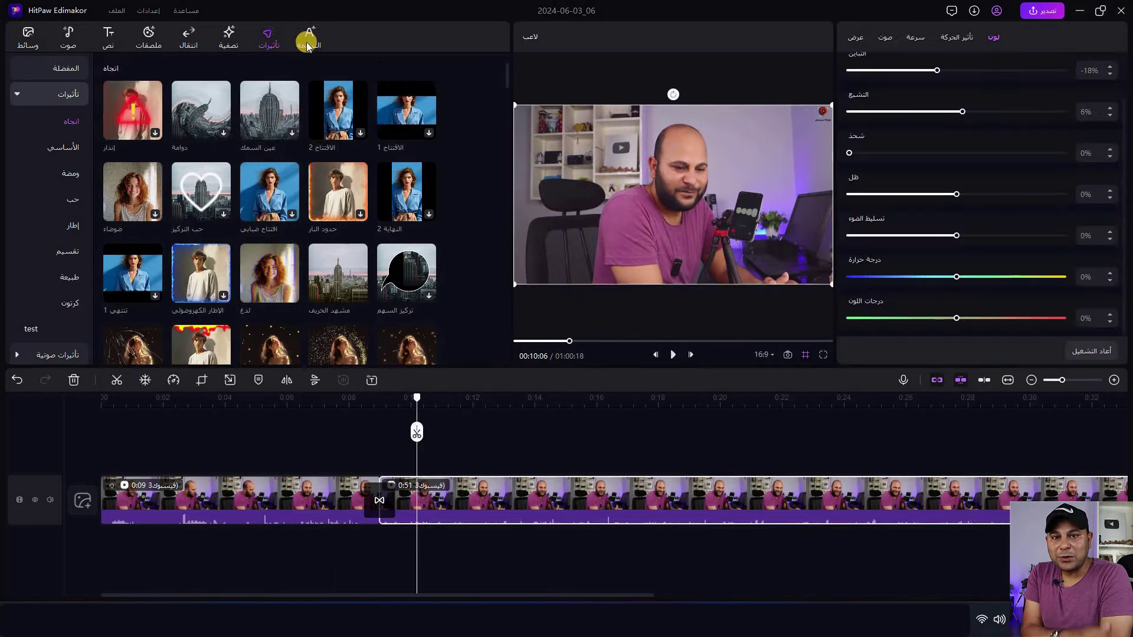
Step: Generate subtitles for the selected second clip with speech recognition (الكلام للترجمة) on المقطع المحدد
left_click(307, 37)
left_click(308, 36)
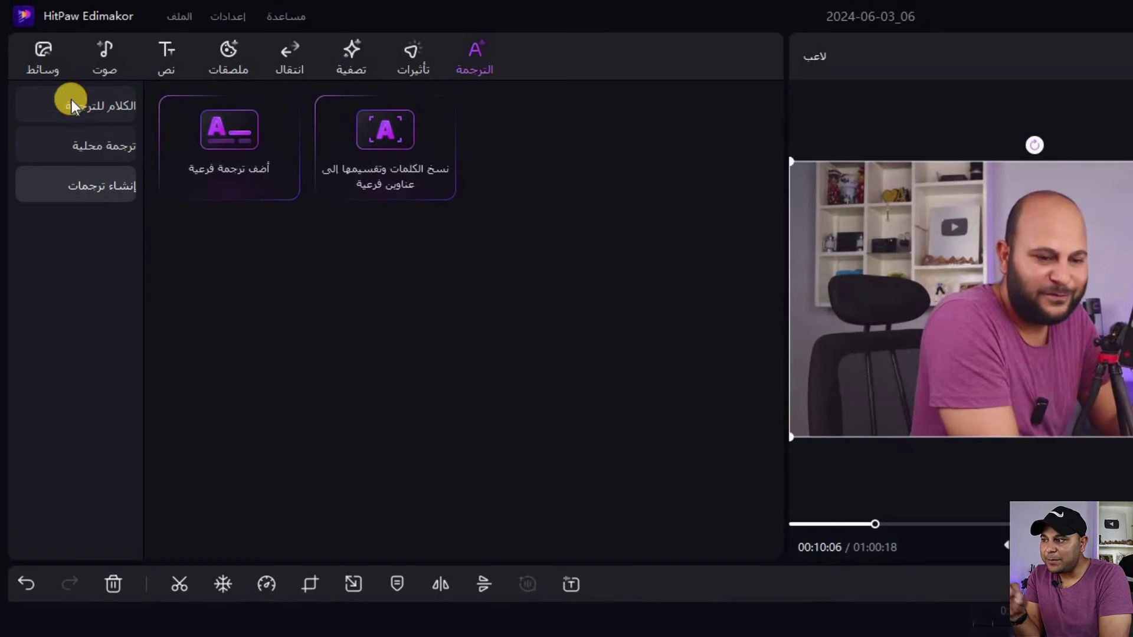
left_click(90, 113)
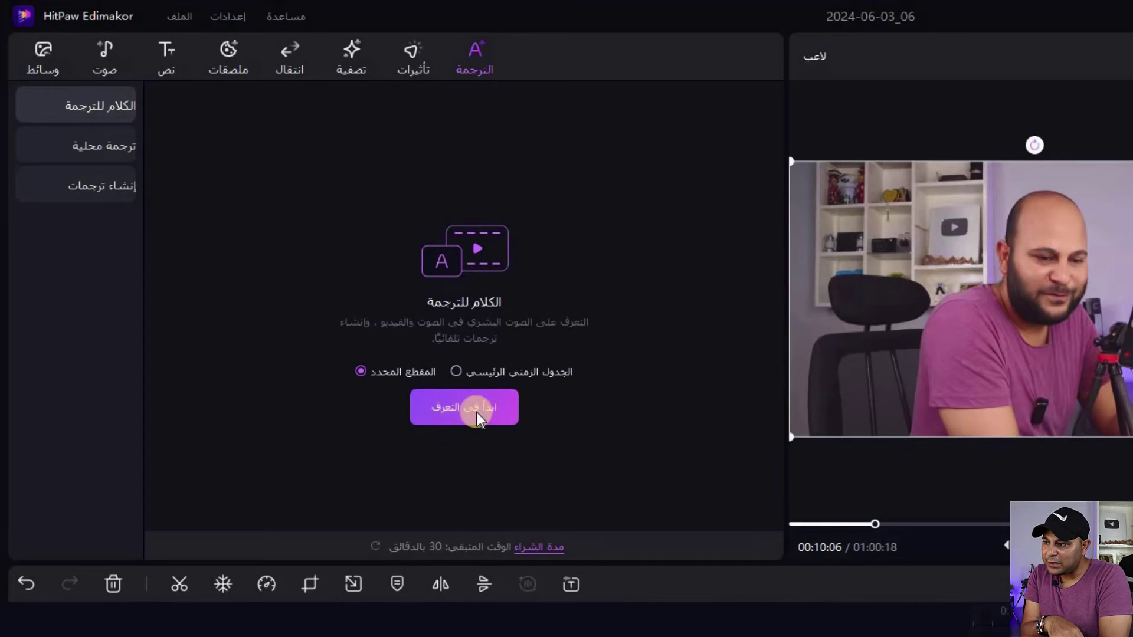
left_click(456, 416)
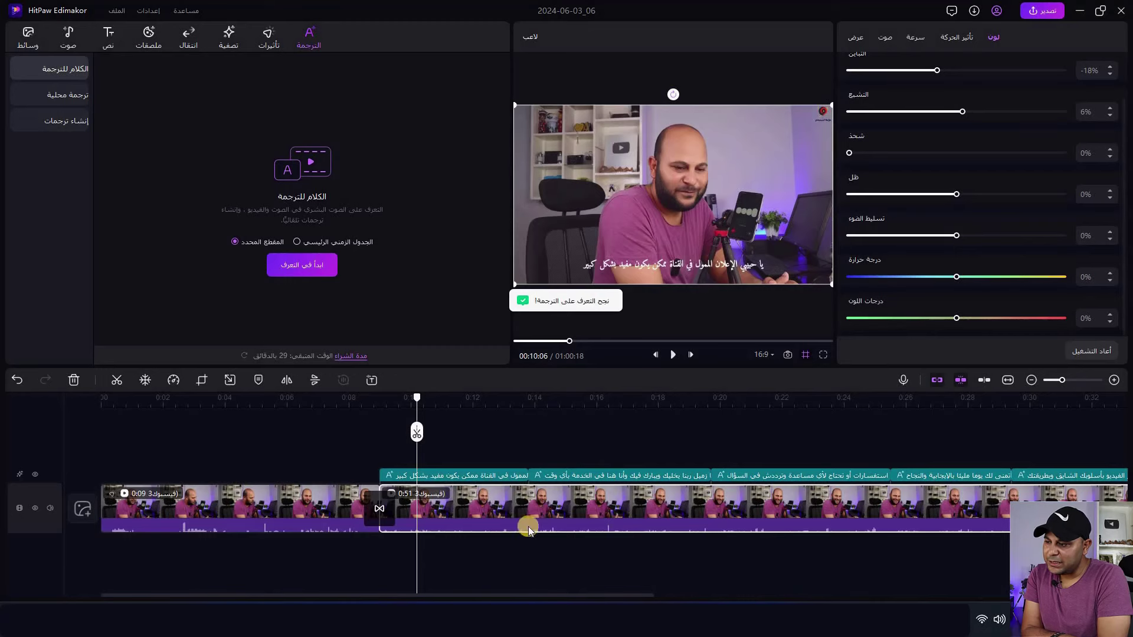
Step: Enlarge the subtitle at around 16 seconds to about 143% in the preview and play it back
left_click(417, 397)
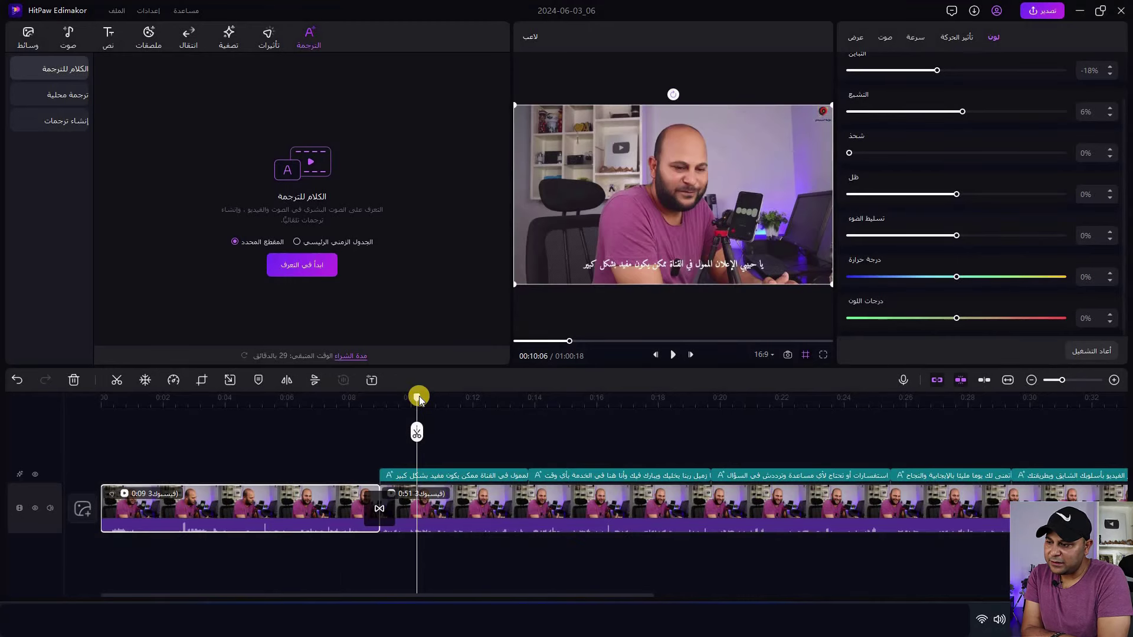
left_click_drag(495, 417, 656, 382)
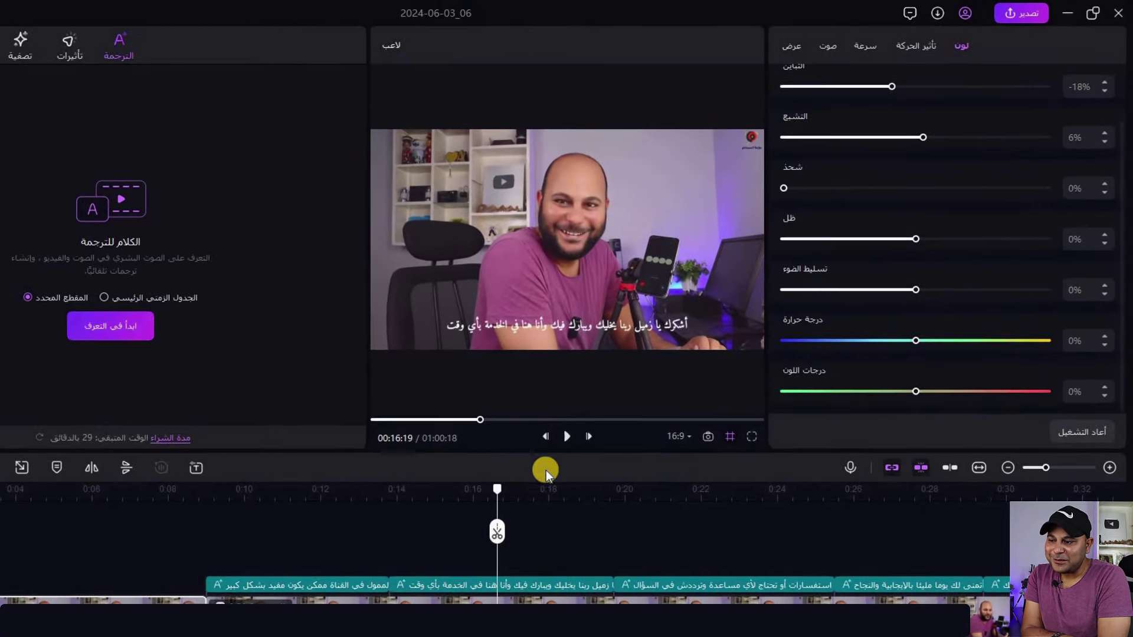
left_click(560, 324)
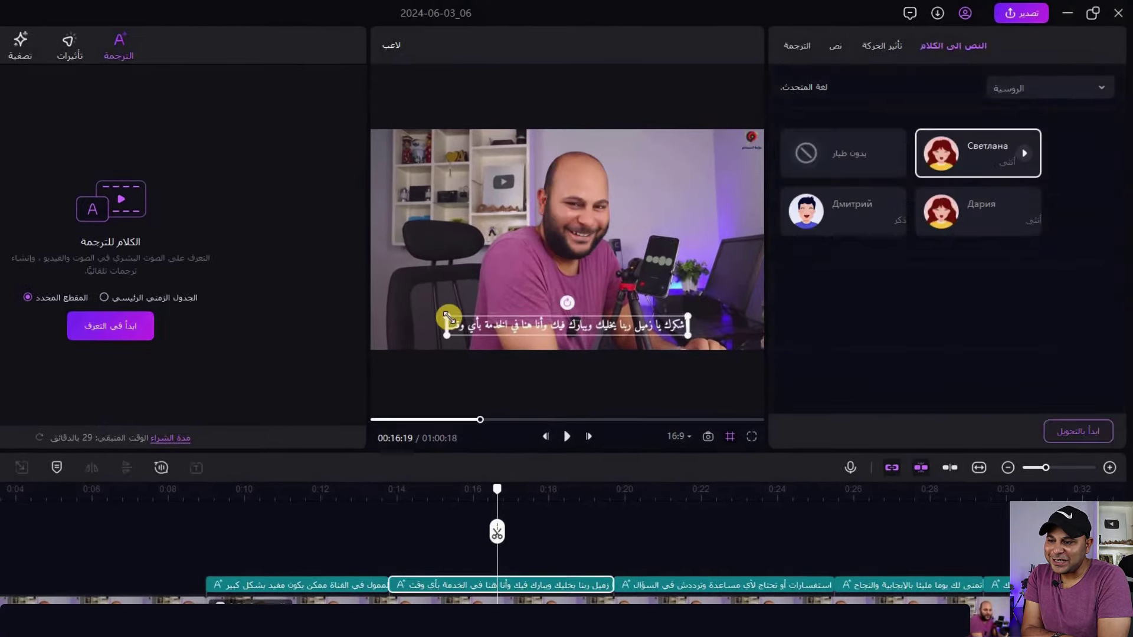
left_click_drag(447, 315, 395, 312)
left_click(569, 440)
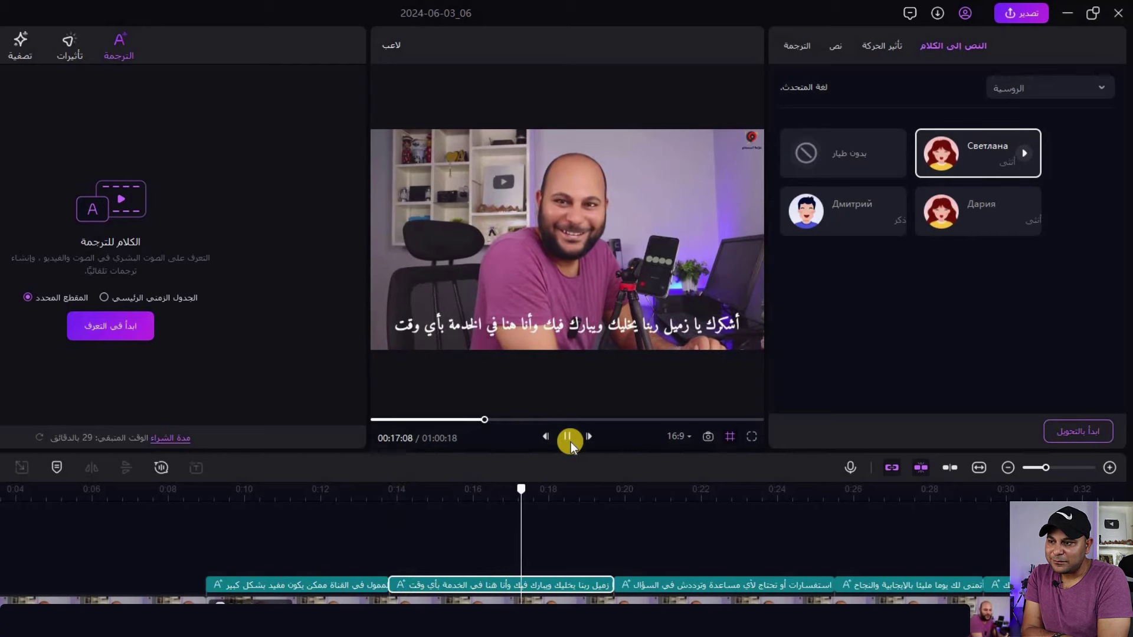
left_click(568, 438)
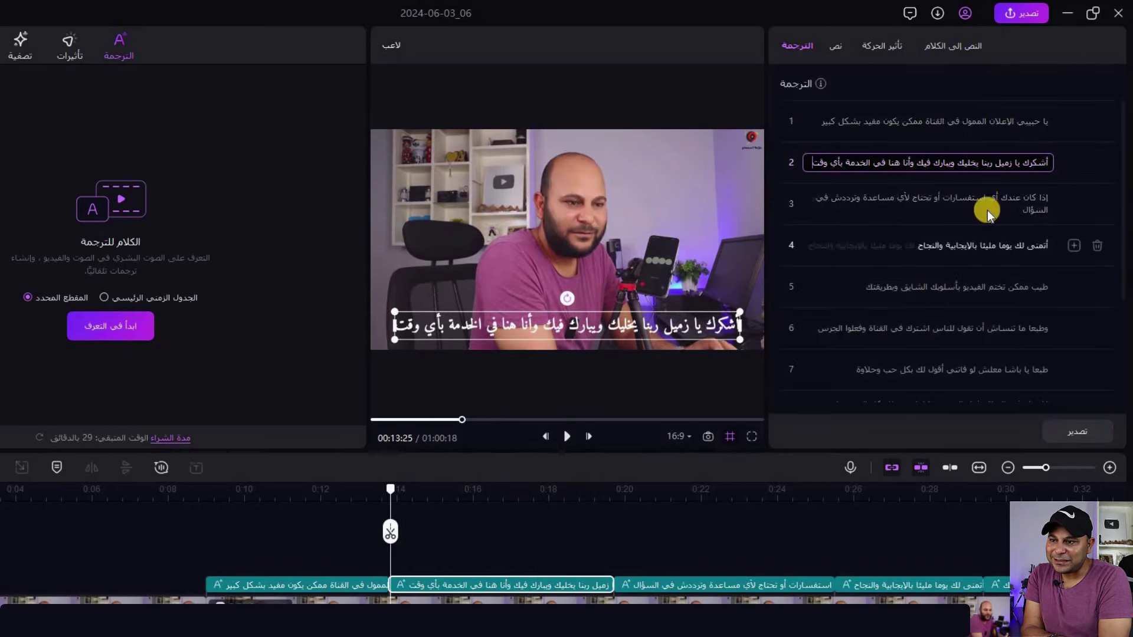
Step: Review the list of recognised subtitle lines and the font, colour and scale settings of the second subtitle
scroll(986, 210, "down", 4)
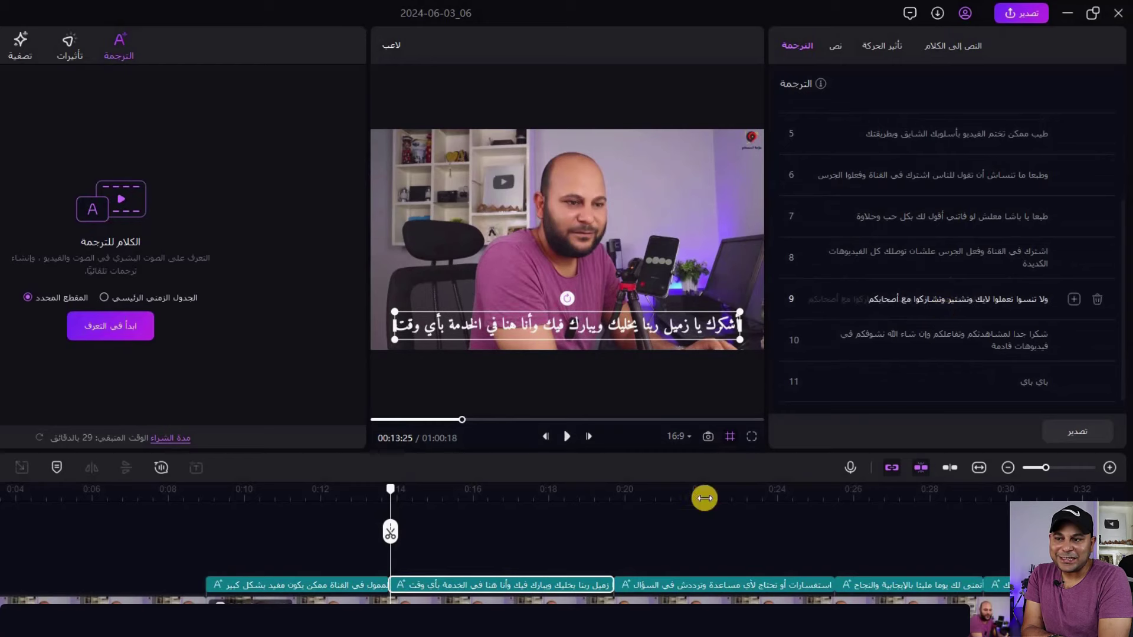
left_click(469, 585)
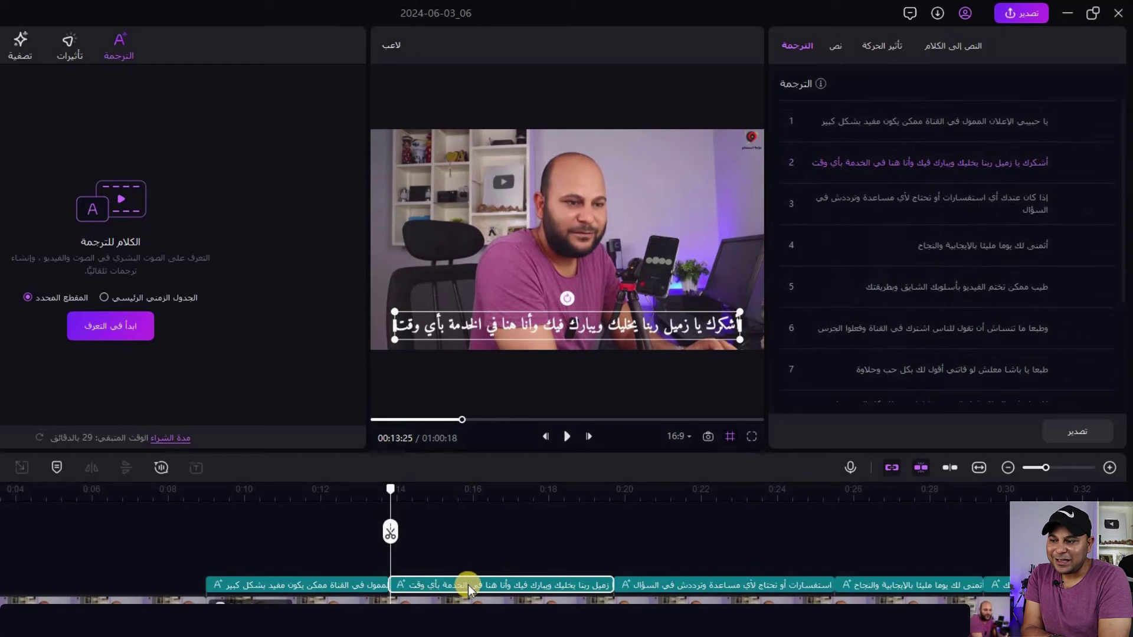
left_click(837, 45)
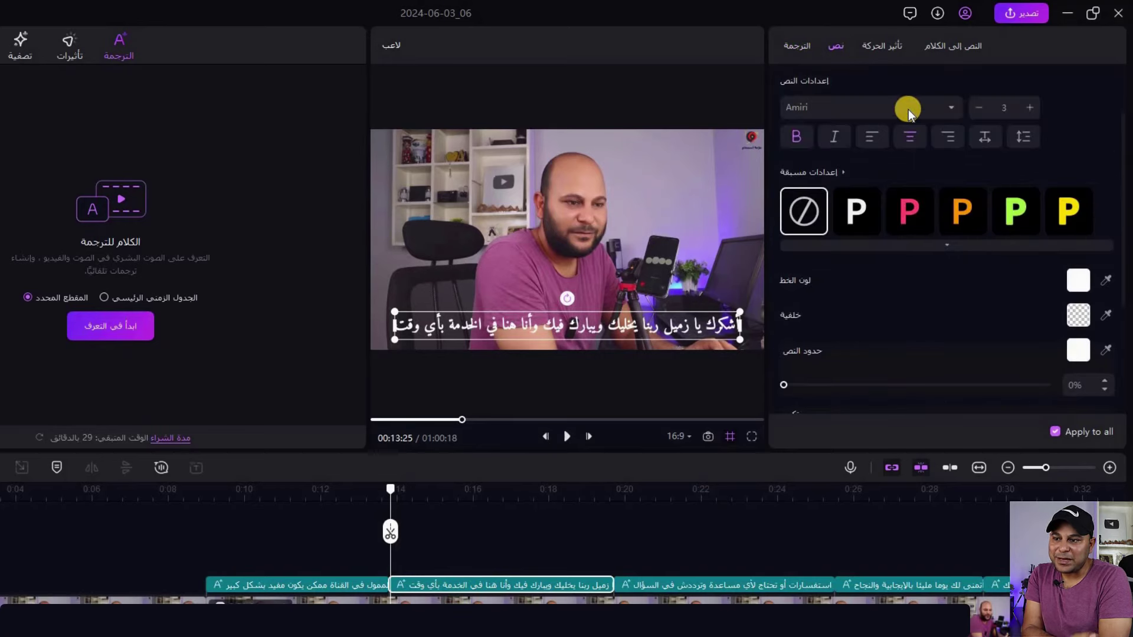
scroll(872, 228, "down", 5)
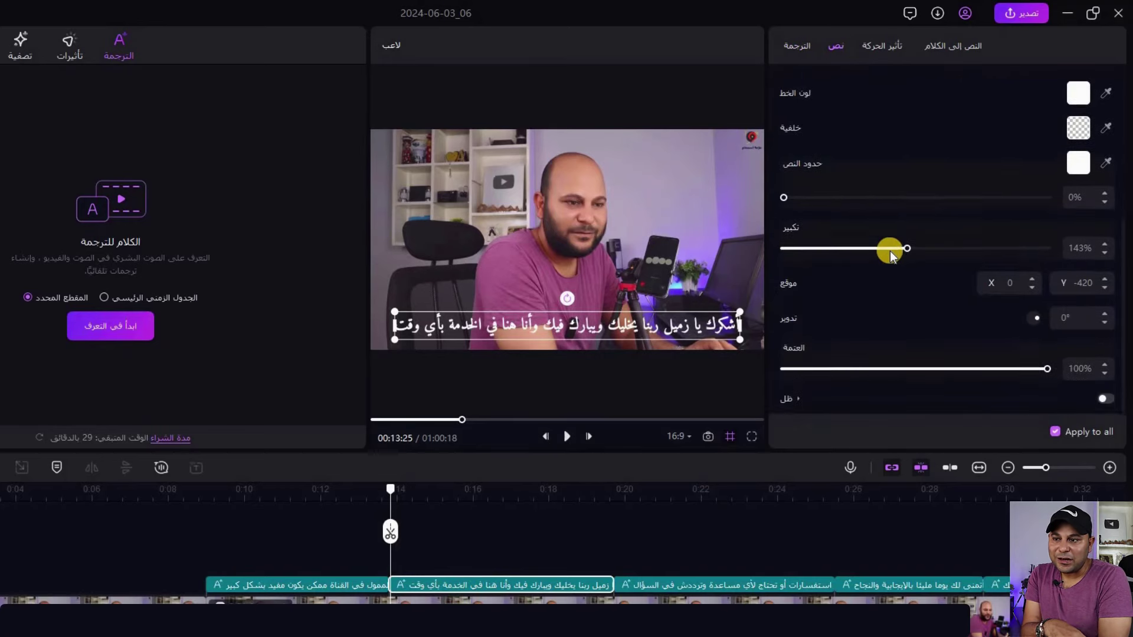
Step: Apply the entrance animation اقلب to the second subtitle, preview it and browse the remaining entrance animations
left_click(882, 45)
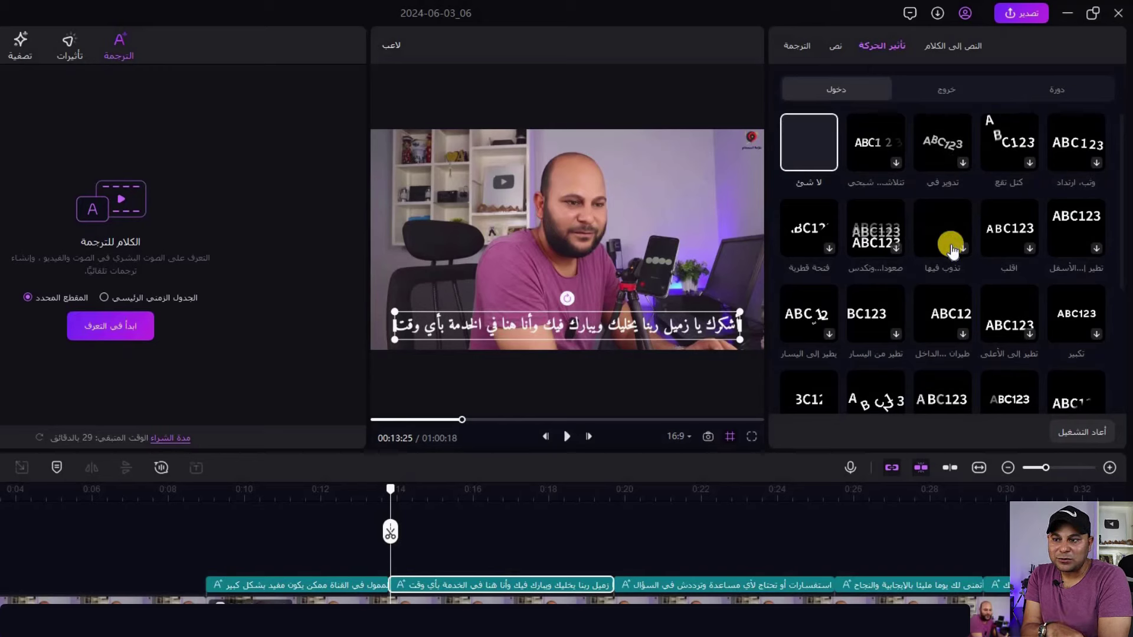
left_click(947, 44)
left_click(882, 45)
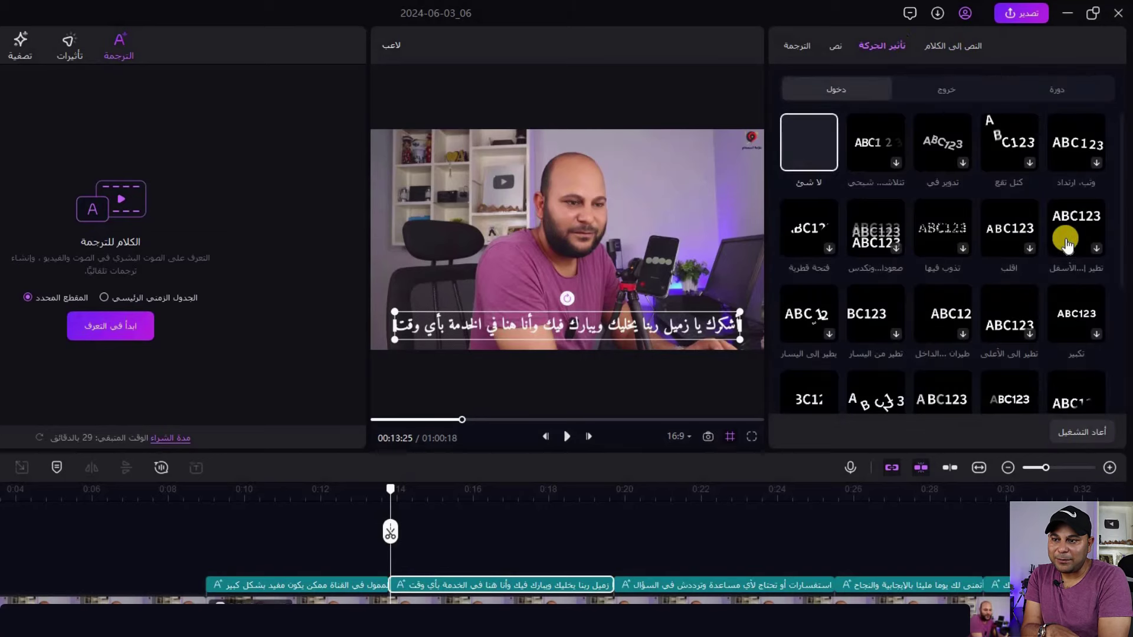
left_click(1013, 240)
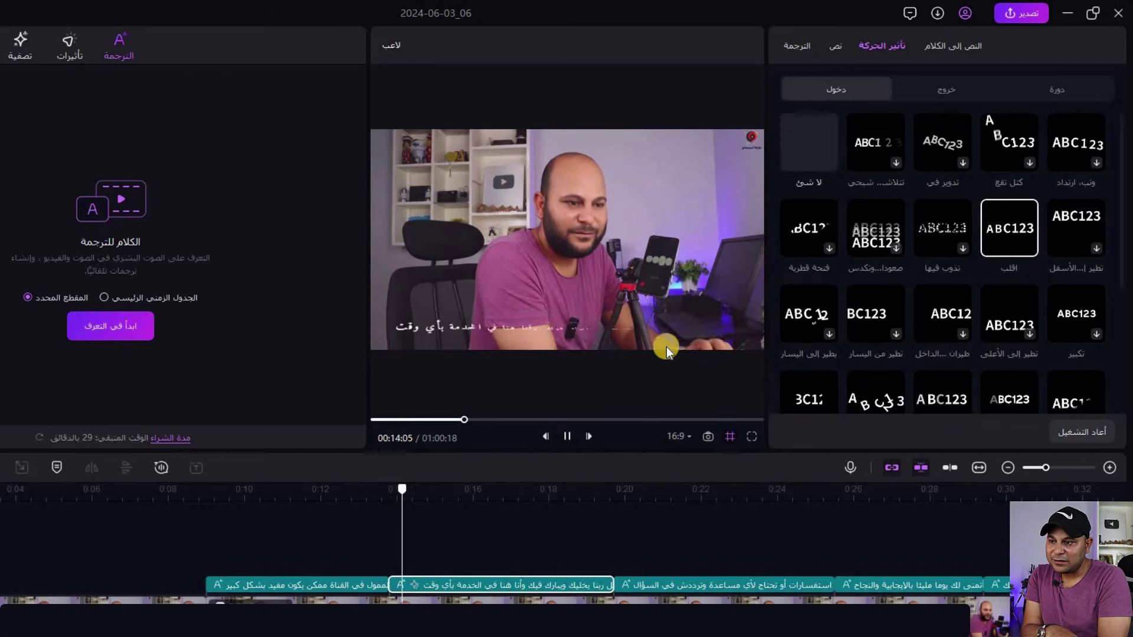
left_click(586, 340)
scroll(908, 292, "down", 3)
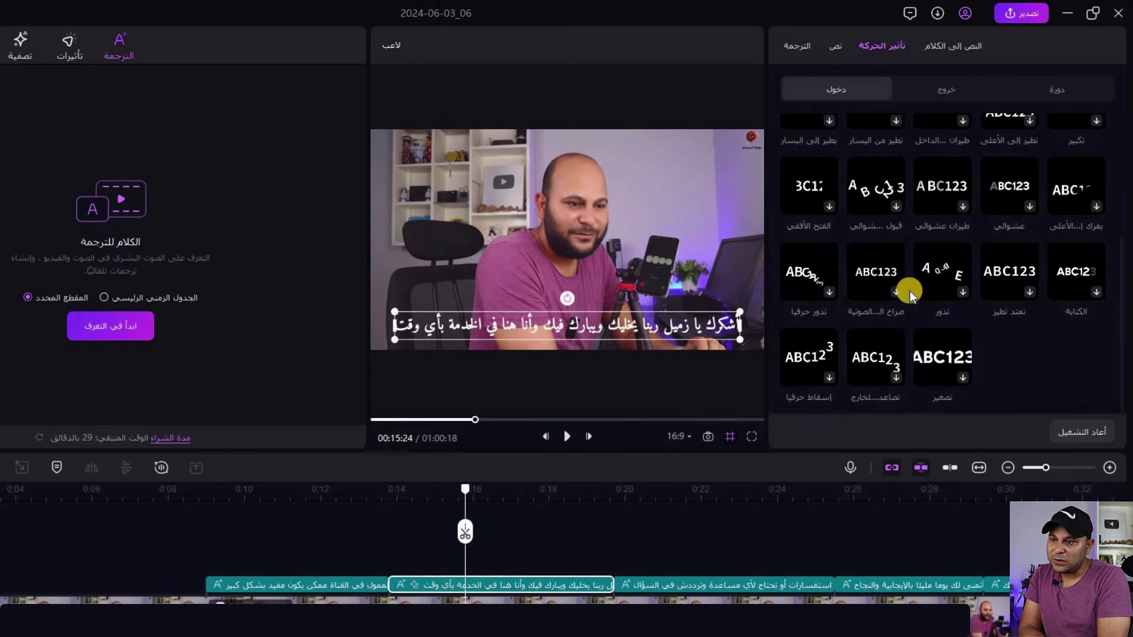
scroll(908, 291, "up", 3)
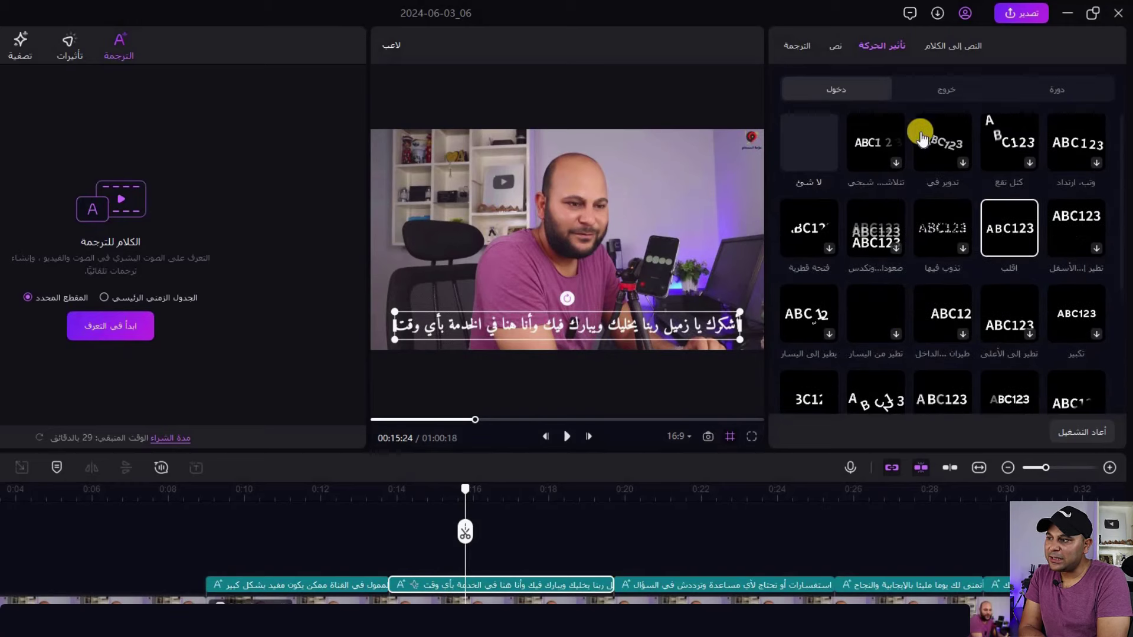
Step: Set up a general video export as MP4 at 1080P with the file name تجربة
left_click(1030, 13)
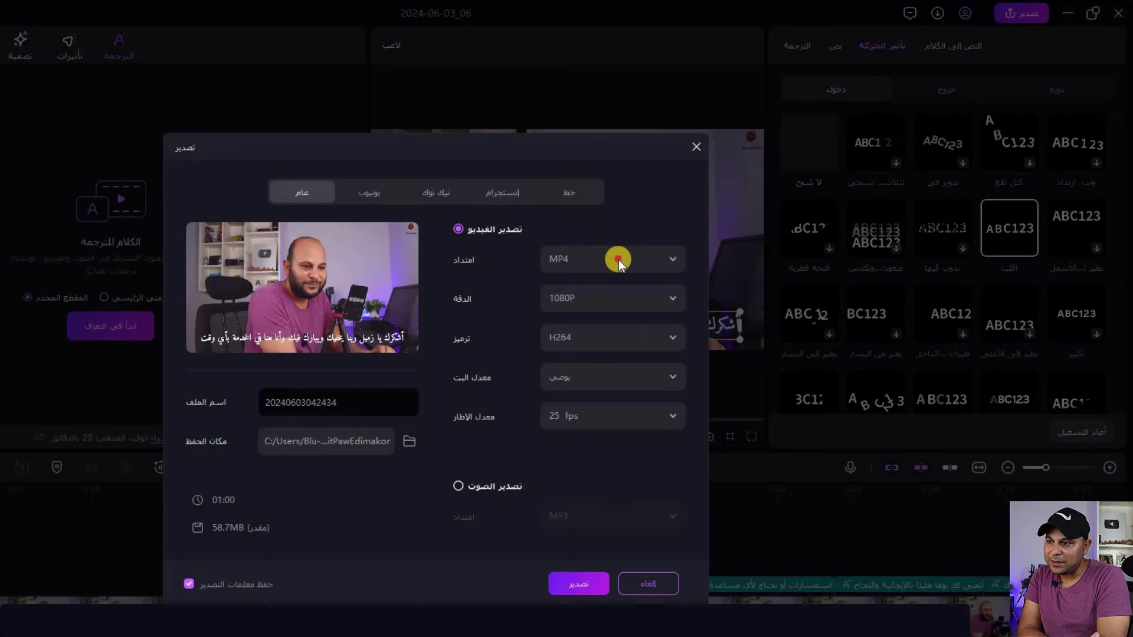
left_click(590, 259)
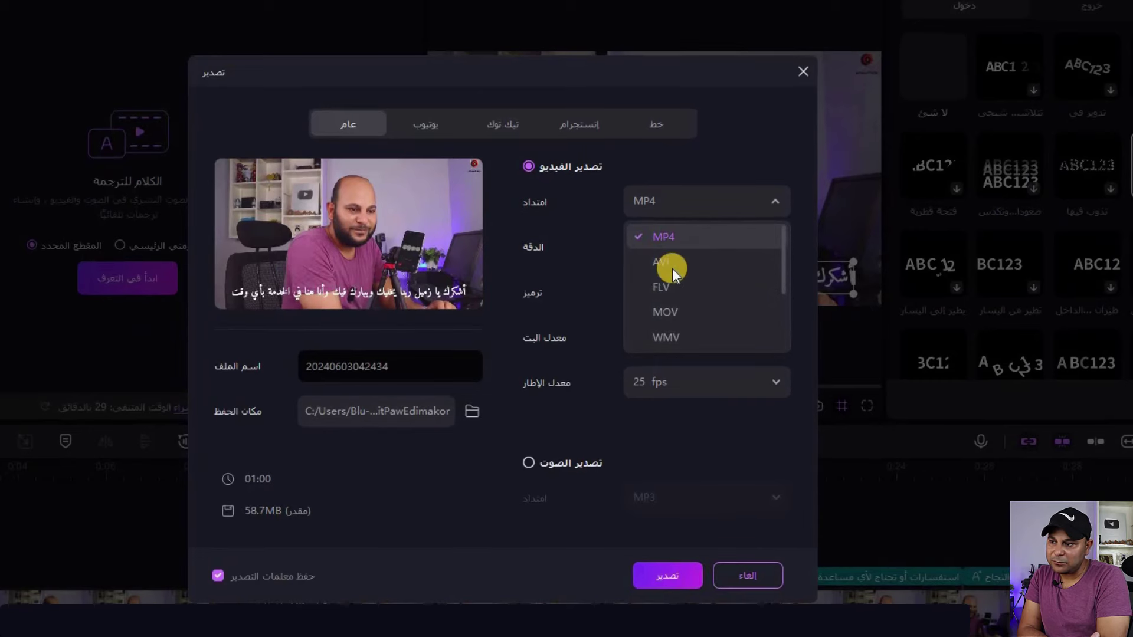
left_click(709, 241)
left_click(708, 247)
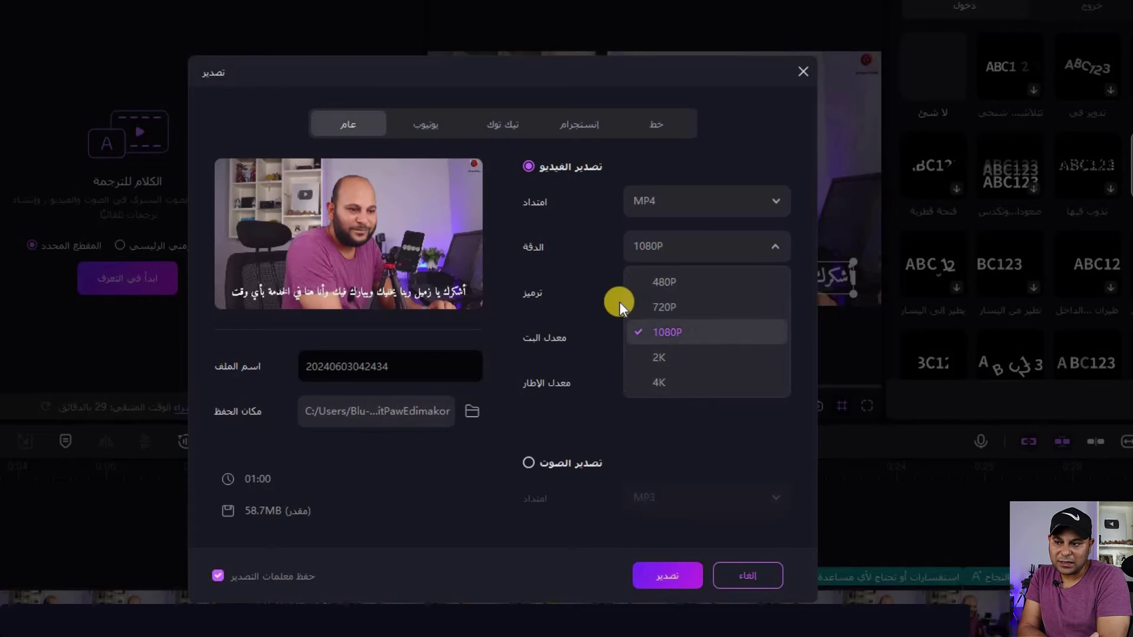
left_click(667, 332)
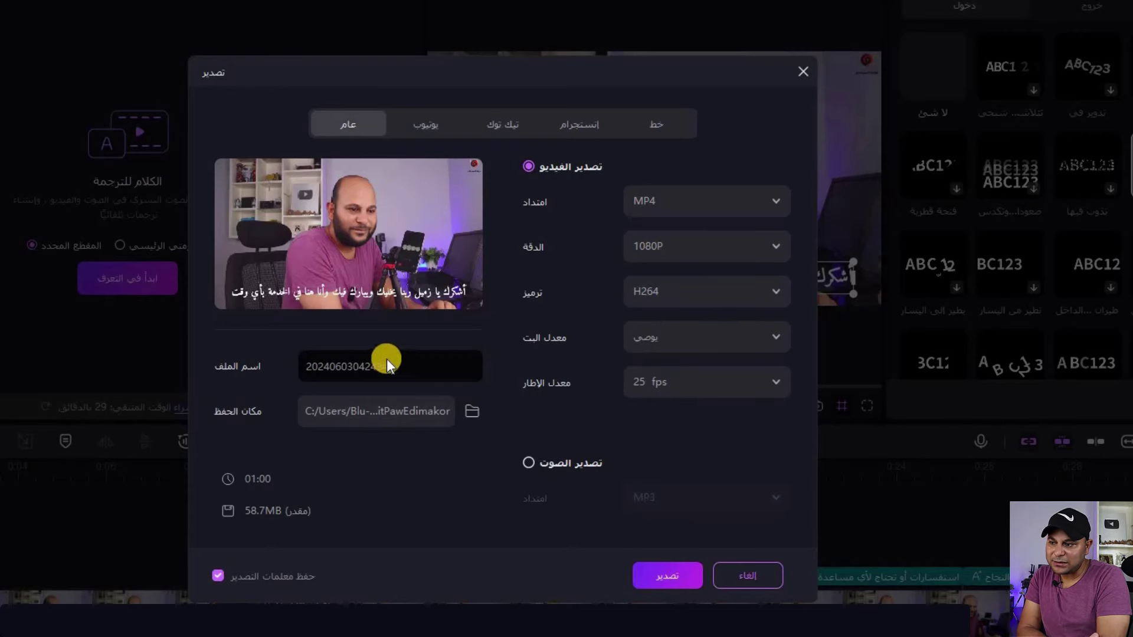
left_click(240, 373)
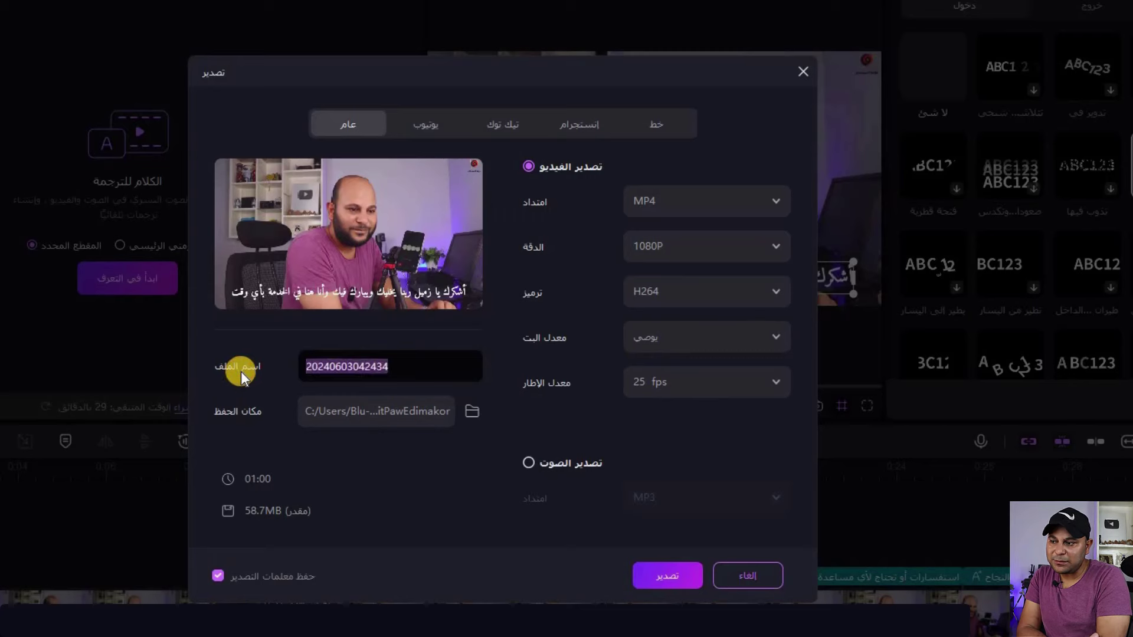
type("تجربة")
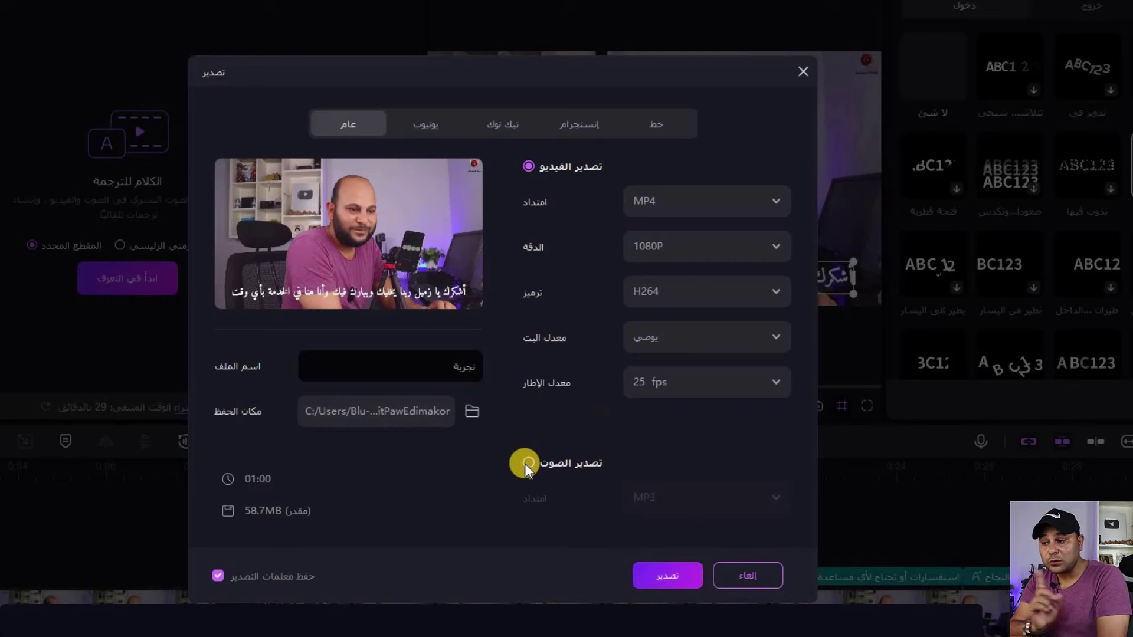
Step: Examine the MP3 audio-only export option and return to video export
left_click(652, 491)
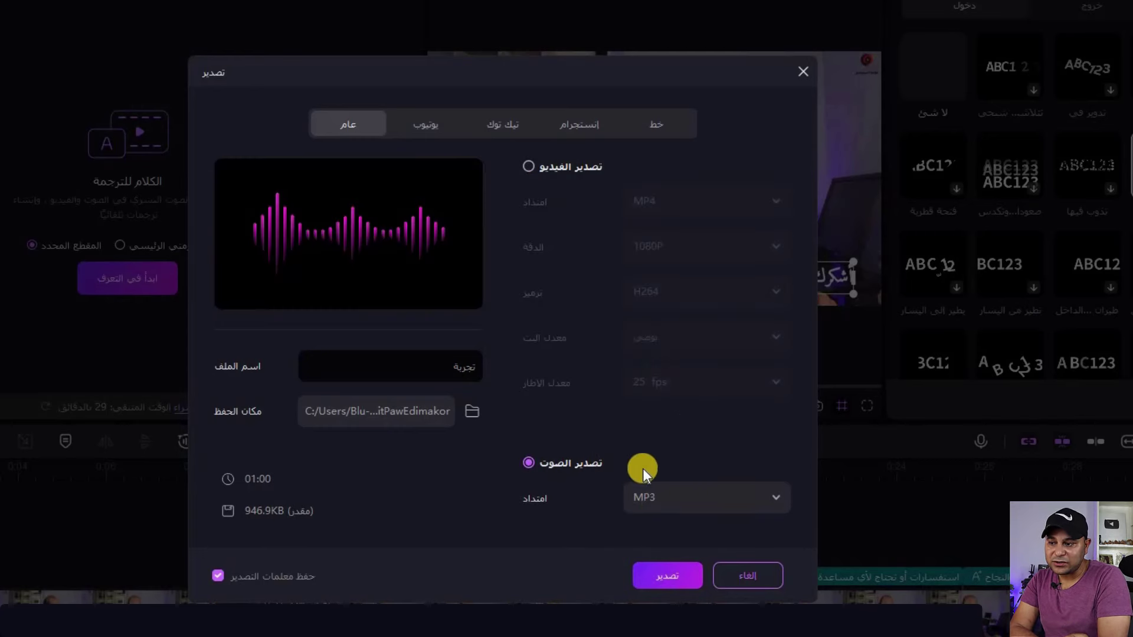
left_click(640, 490)
left_click(671, 570)
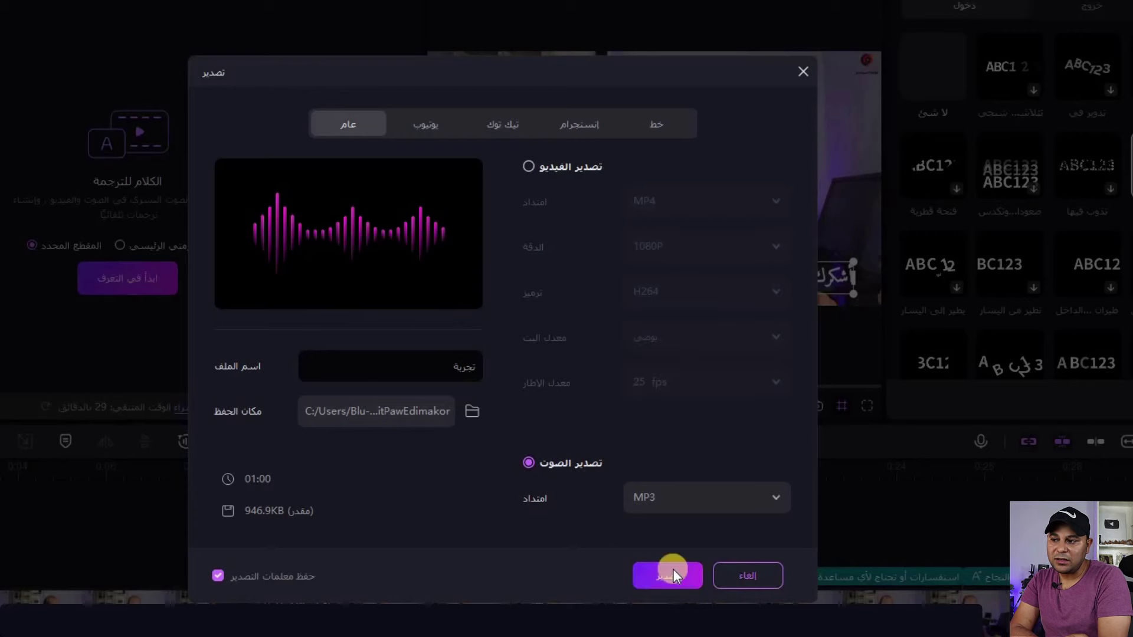
left_click(527, 166)
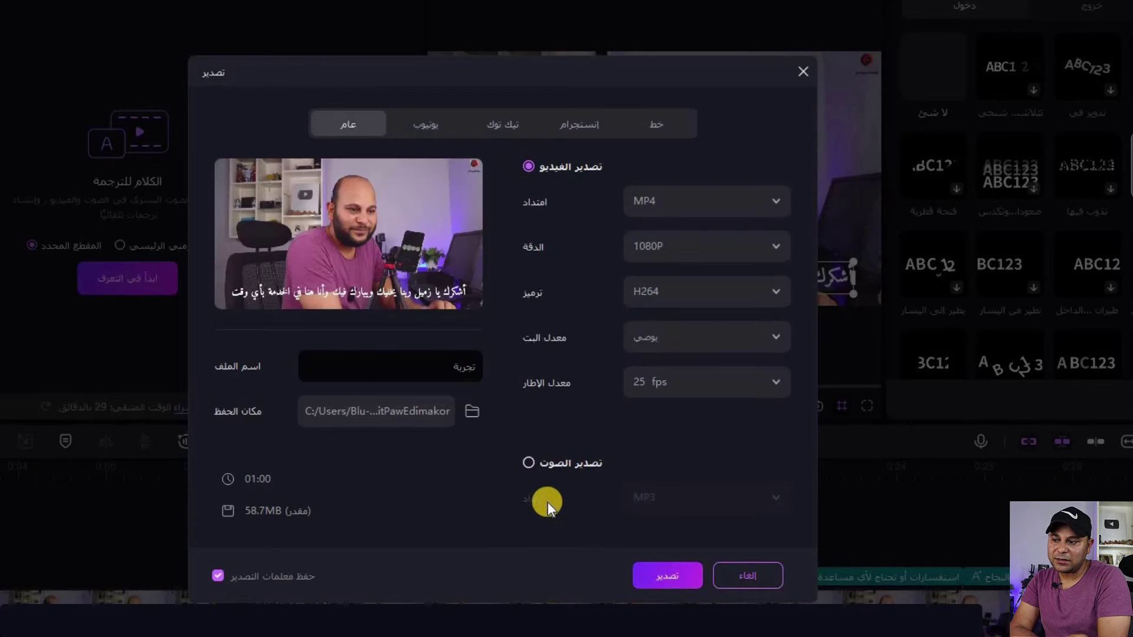
Step: Look through the YouTube, Instagram, خط and TikTok export presets and cancel the export
left_click(414, 127)
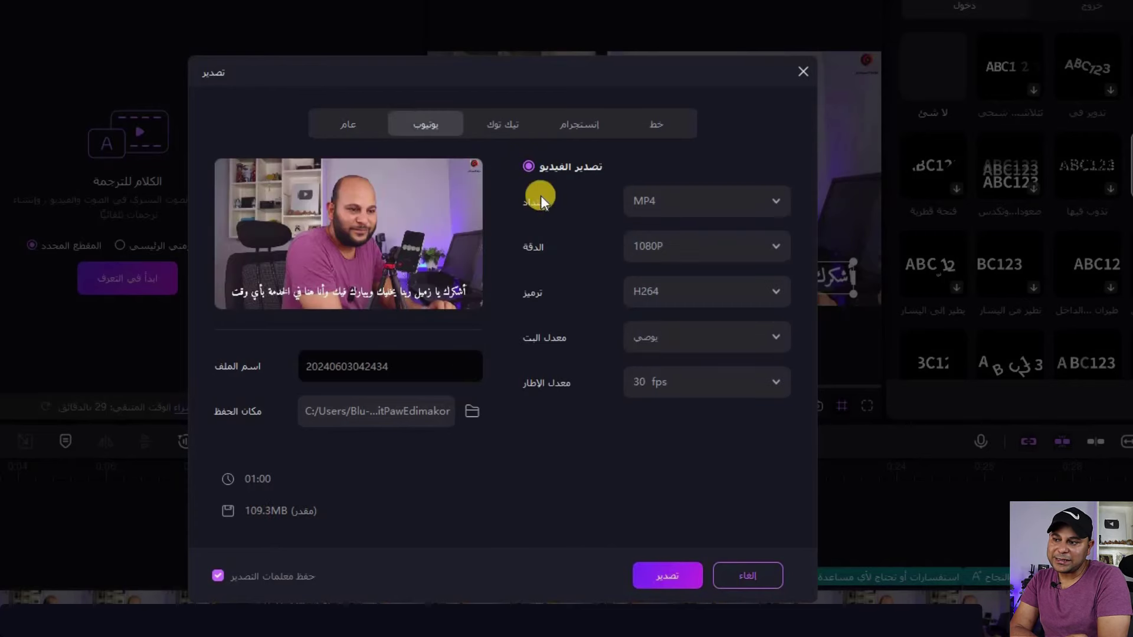
left_click(578, 124)
left_click(661, 132)
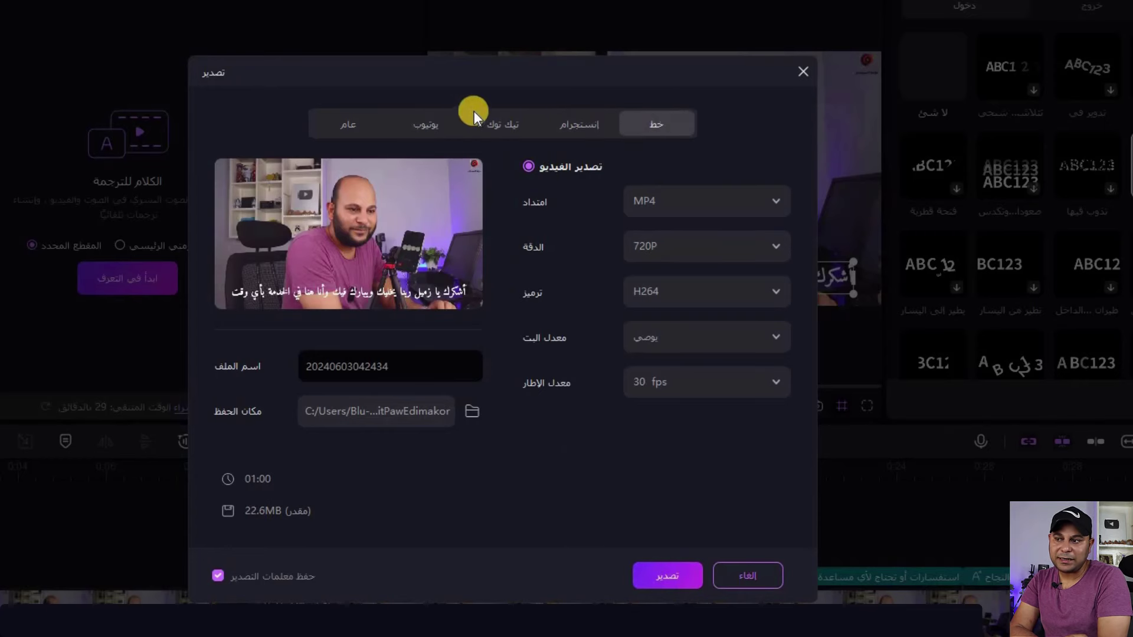
left_click(501, 126)
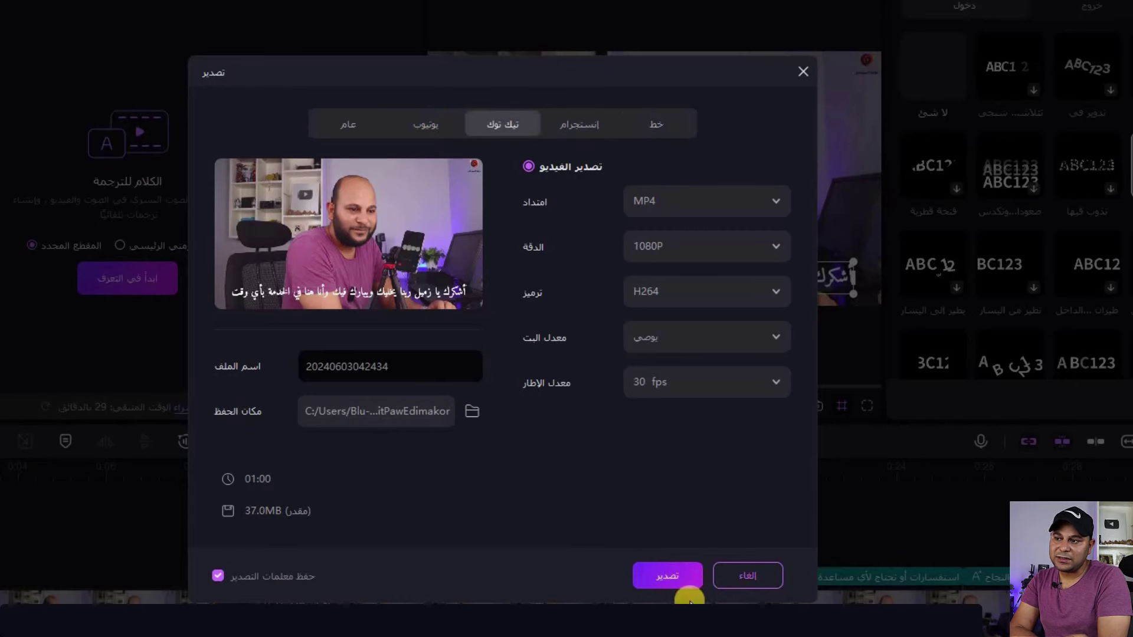
key("Left")
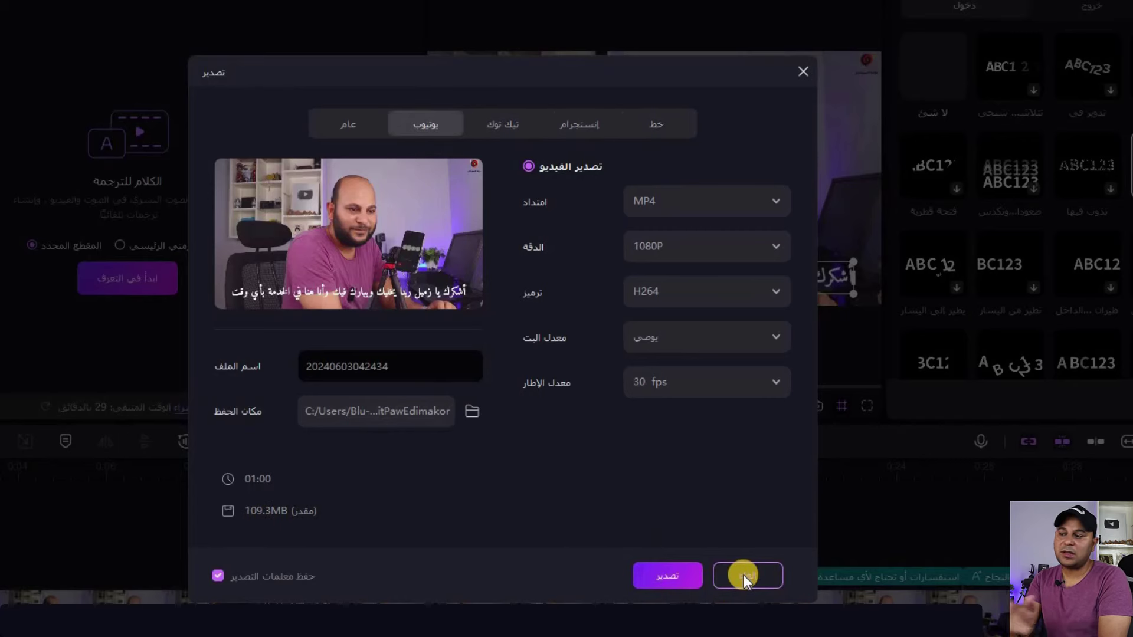
left_click(744, 575)
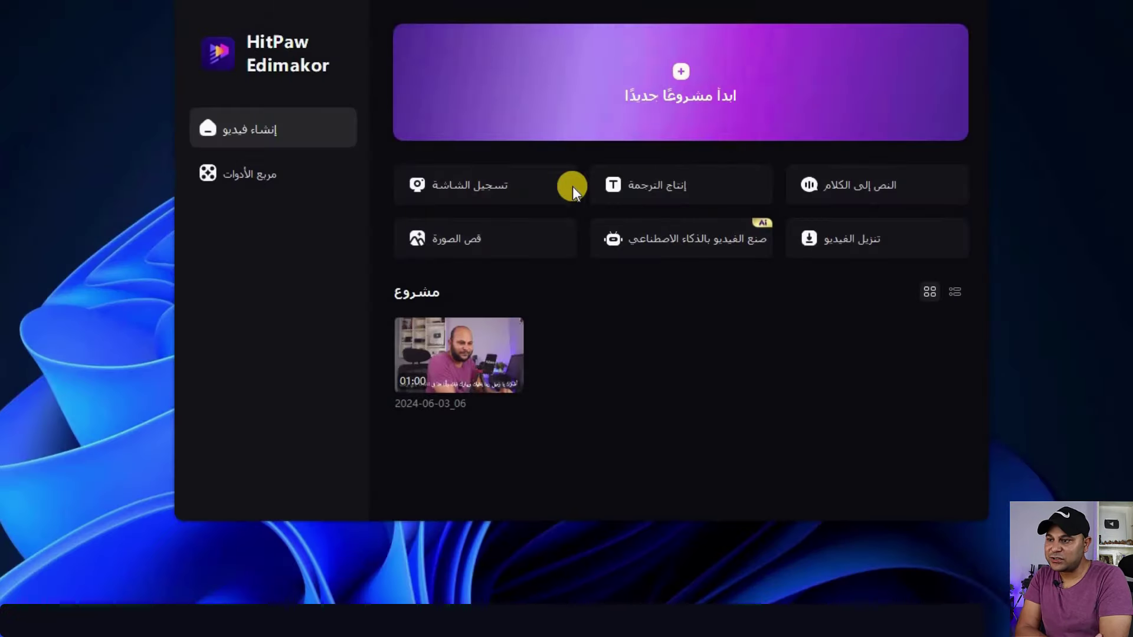
Step: Try the screen recorder with a capture region of about 1572 x 882, close it and check the audio recording option
left_click(494, 186)
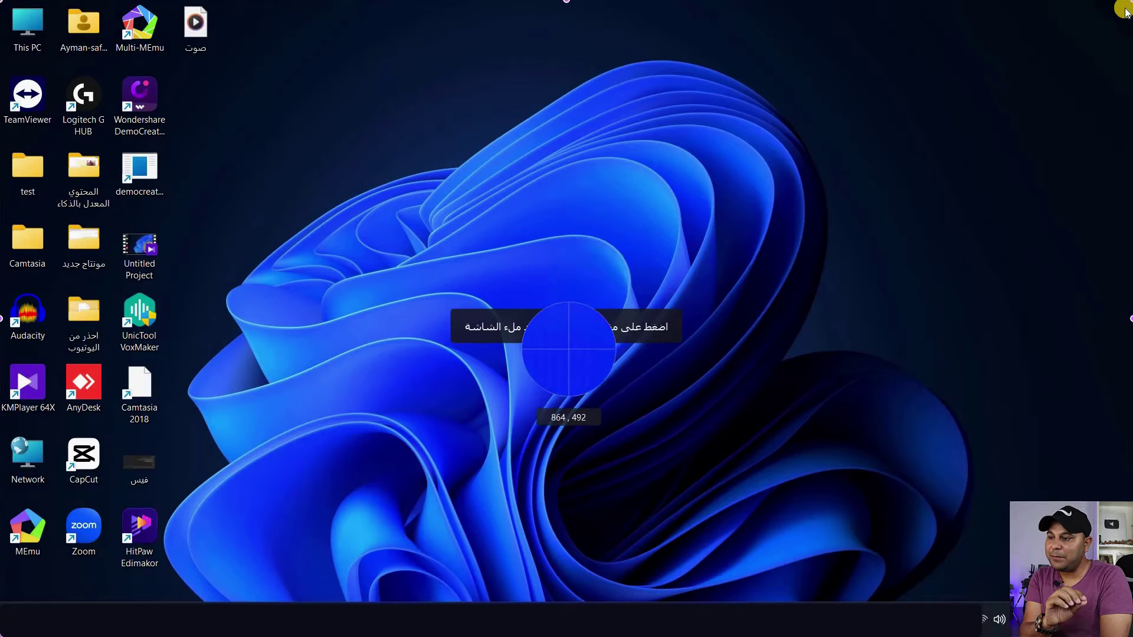
left_click_drag(1106, 17, 178, 536)
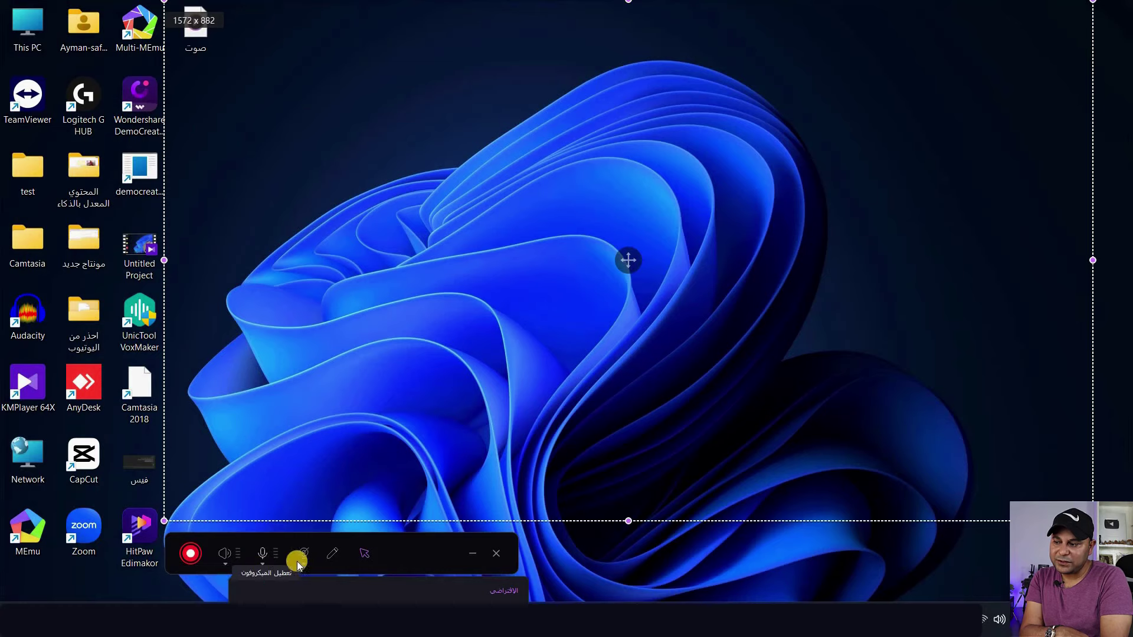
left_click(498, 549)
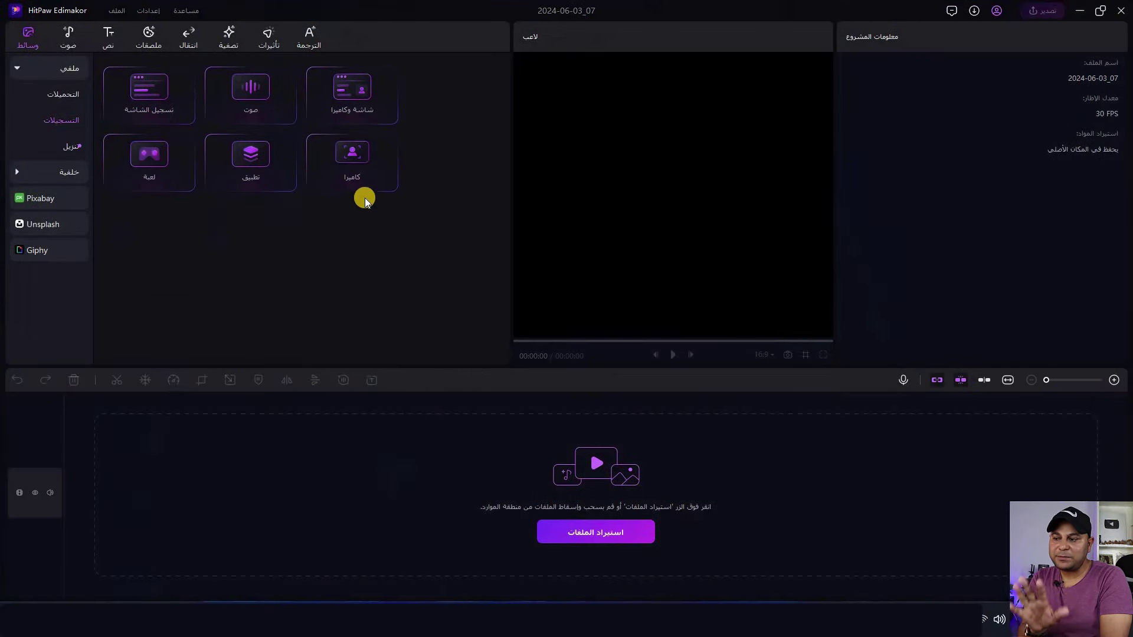
left_click(249, 90)
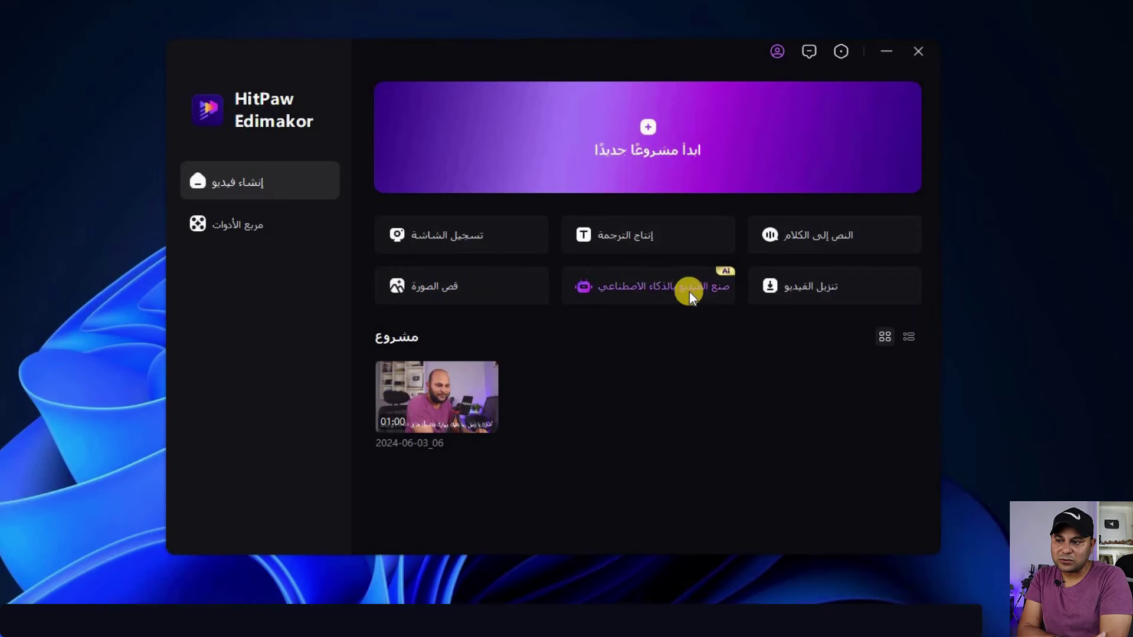
Step: Open the AI video maker and enter الربح من اليوتيوب as the video topic
left_click(647, 284)
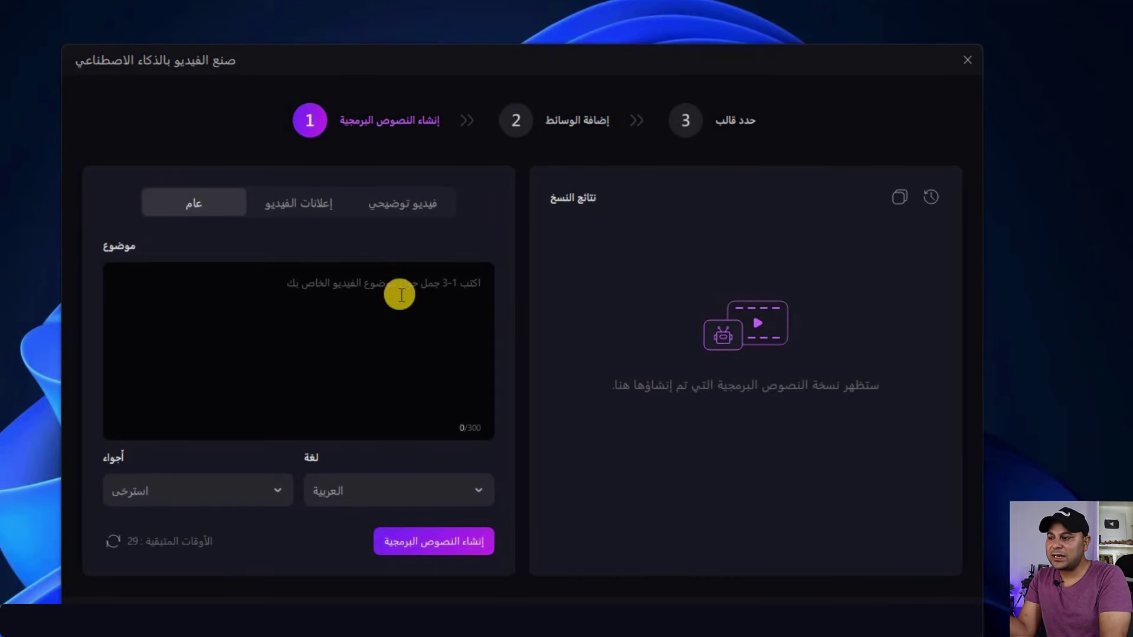
left_click(268, 316)
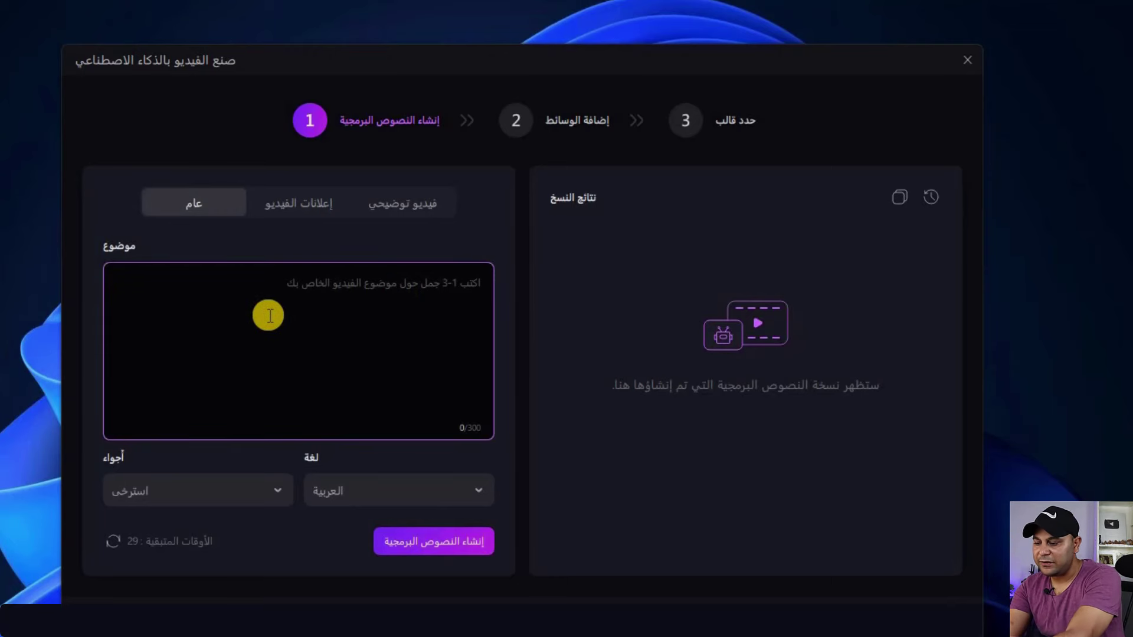
type("الر")
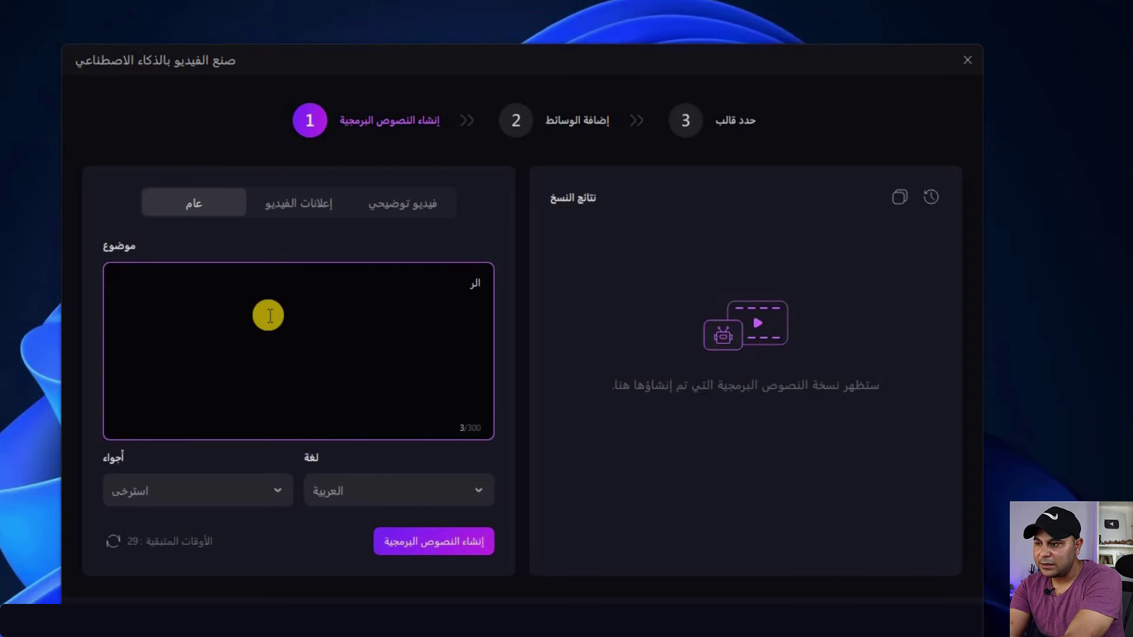
type("بح من اليوتيوب")
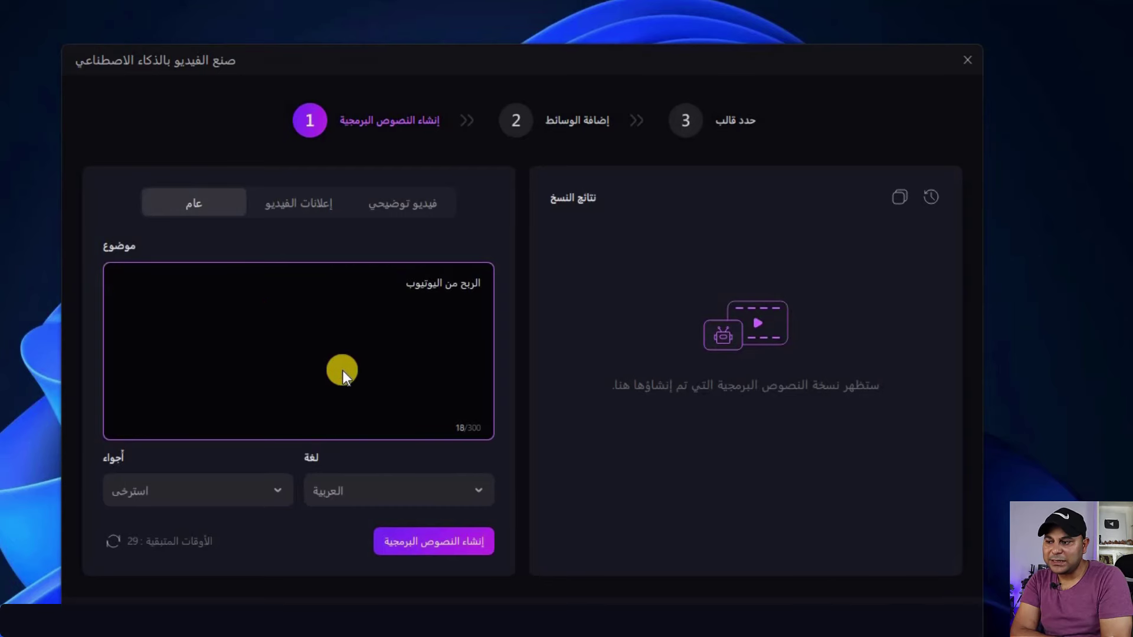
Step: Keep العربية as the script language, set the mood to احترافي and generate the script
left_click(389, 490)
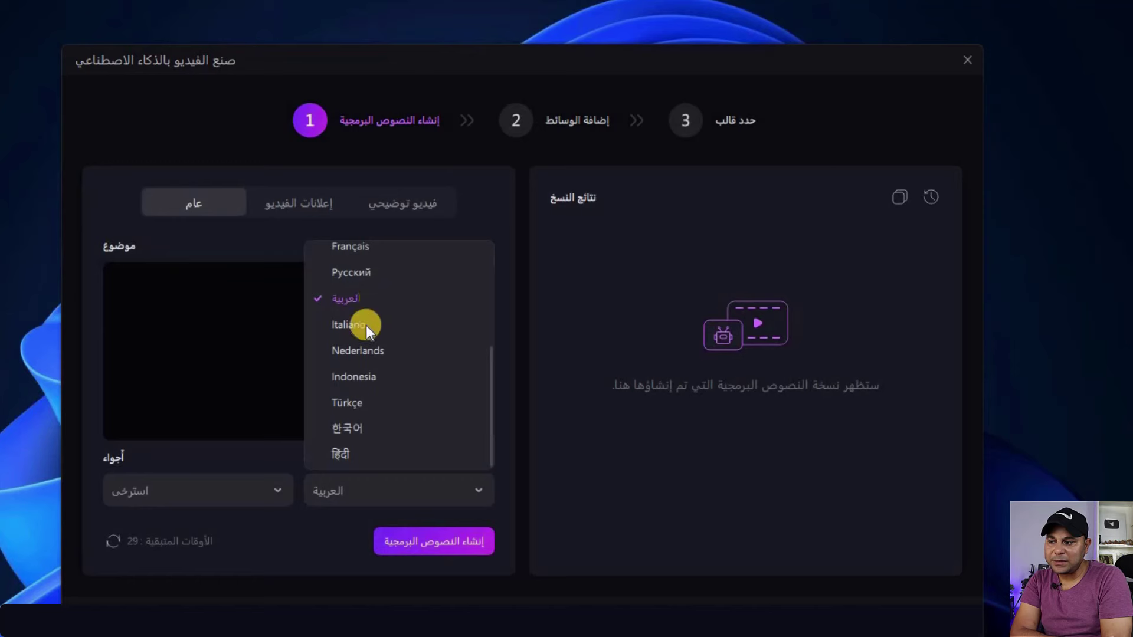
left_click(232, 497)
left_click(230, 498)
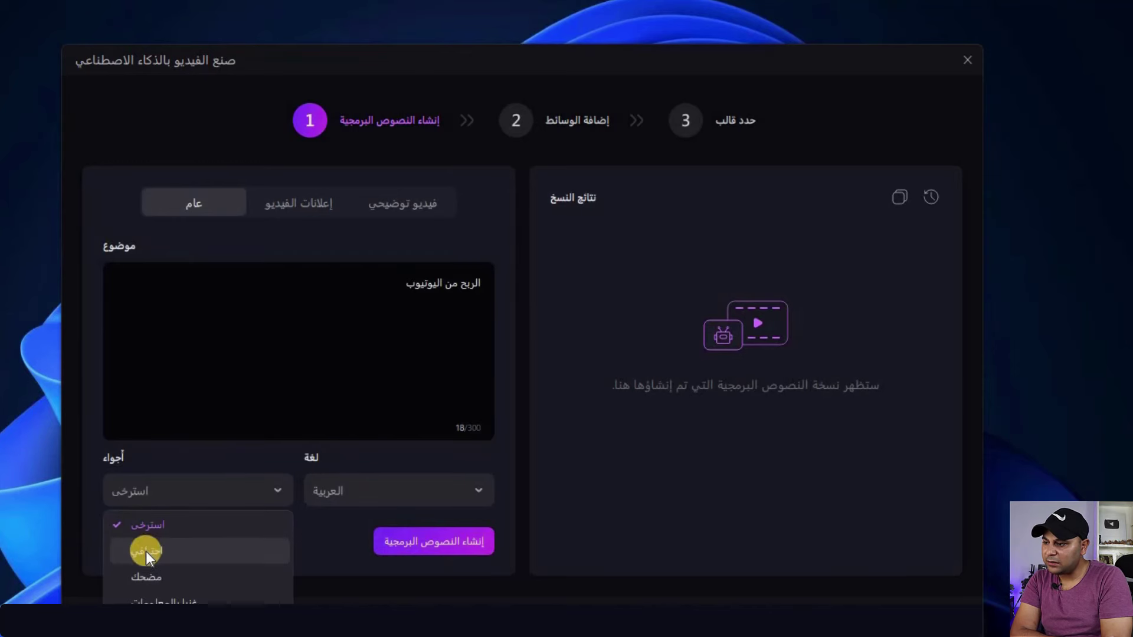
left_click(152, 543)
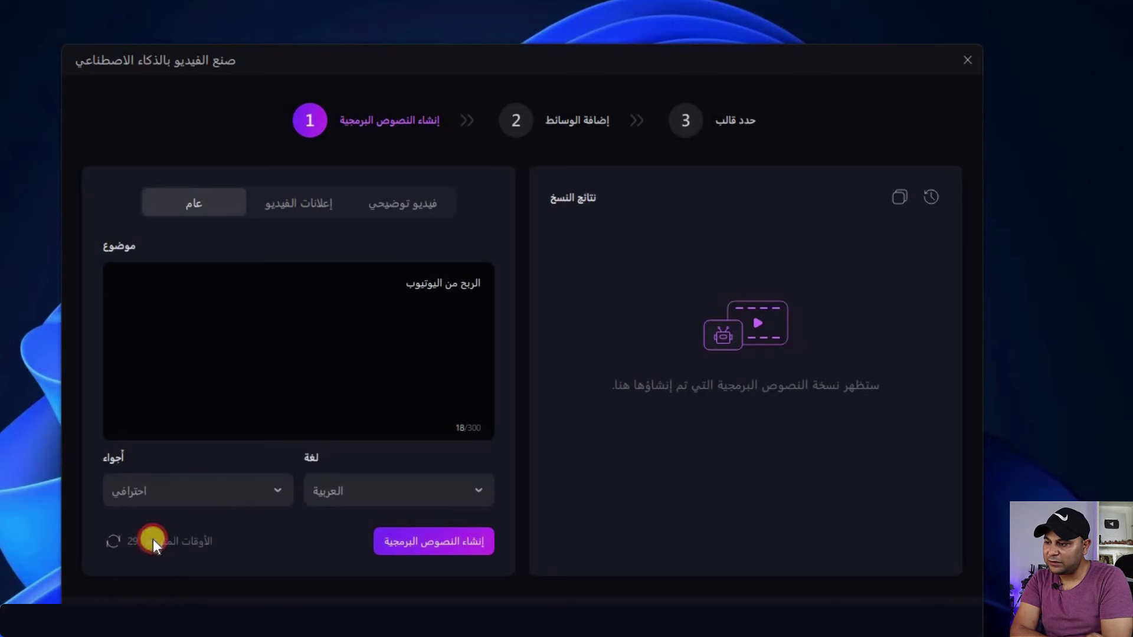
left_click(198, 491)
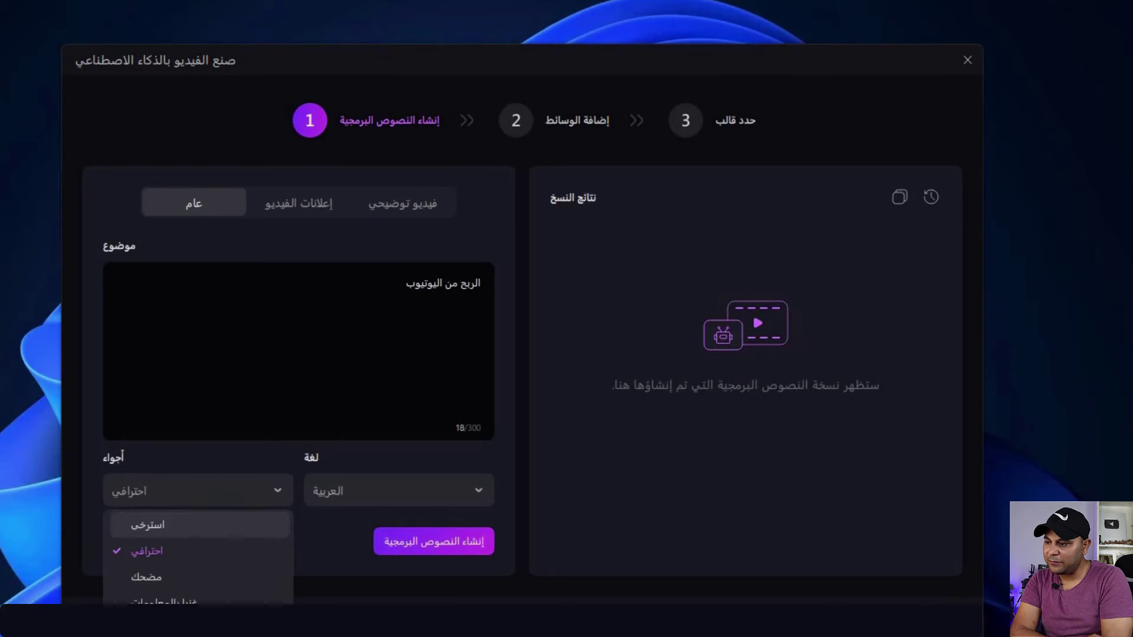
left_click(441, 551)
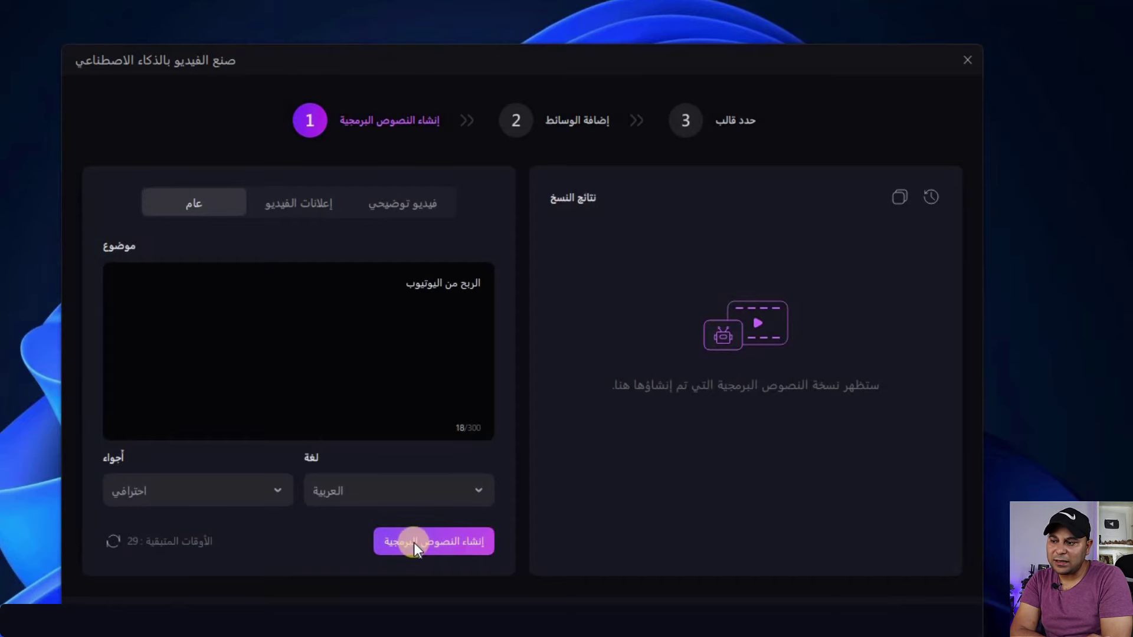
left_click(413, 543)
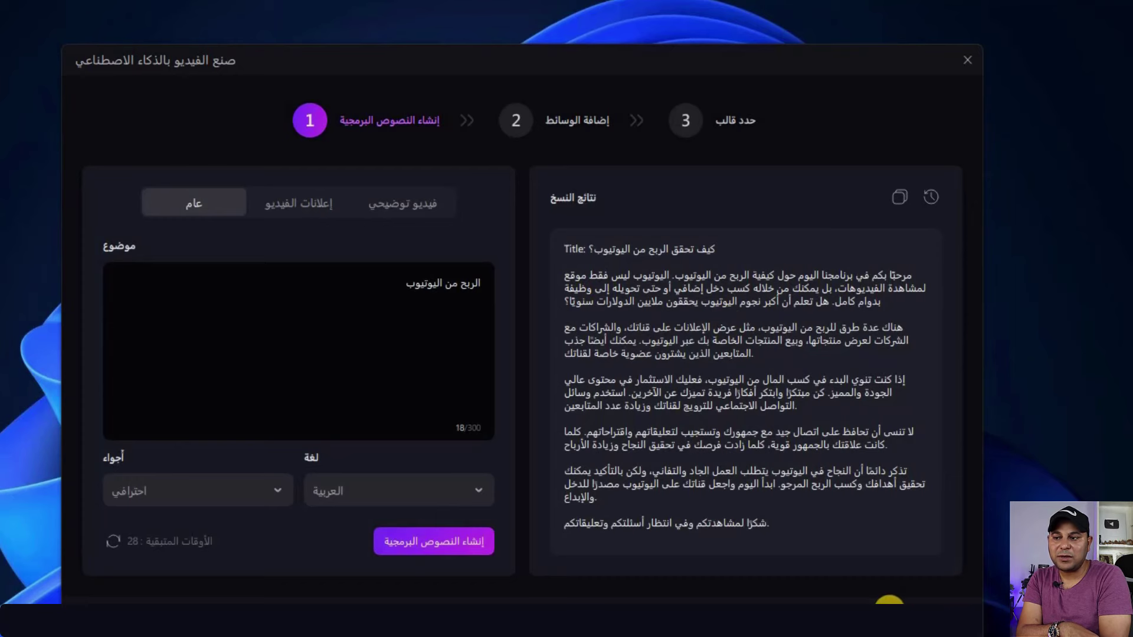
Step: Continue to the media stage and add YouTube pictures from New folder, including the main-qimg image, to the third script paragraph
left_click(924, 618)
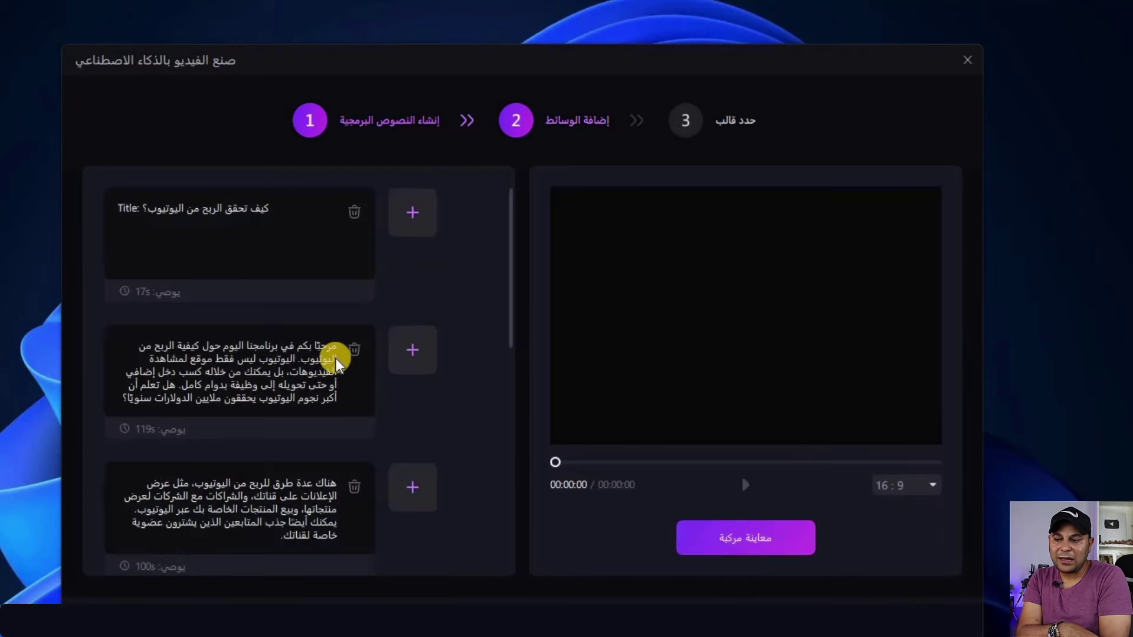
scroll(326, 353, "down", 12)
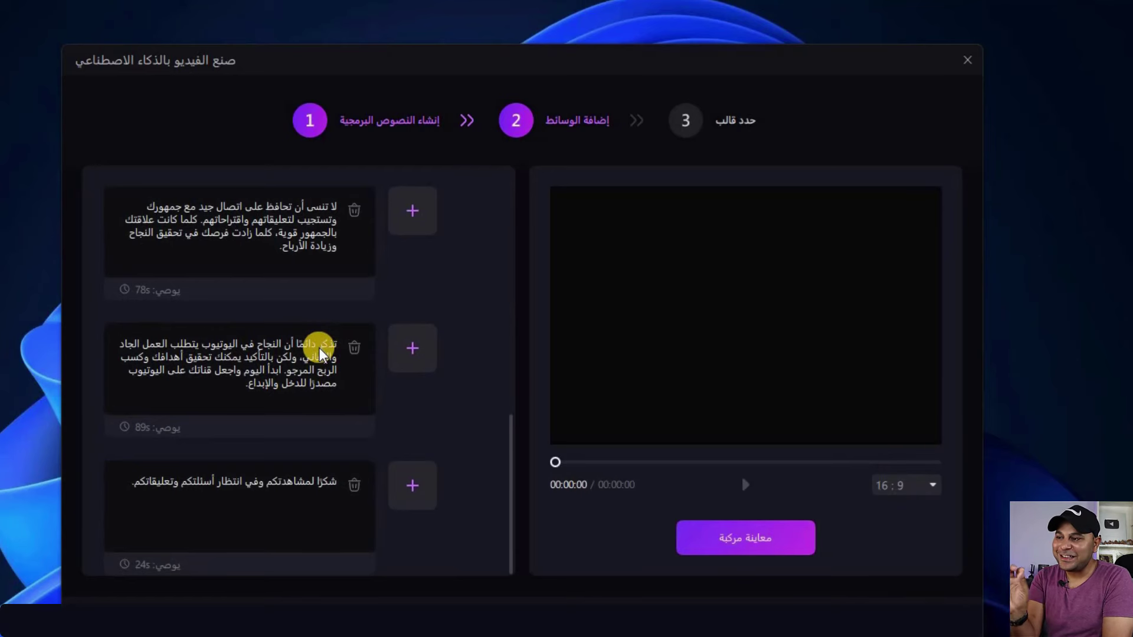
scroll(319, 352, "up", 6)
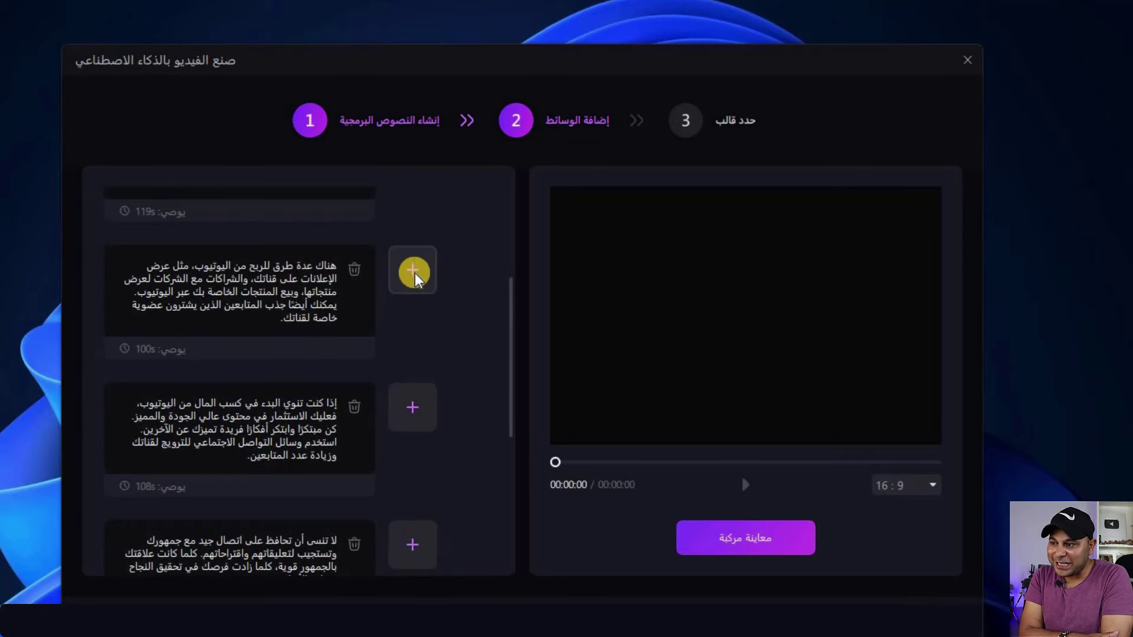
left_click(413, 271)
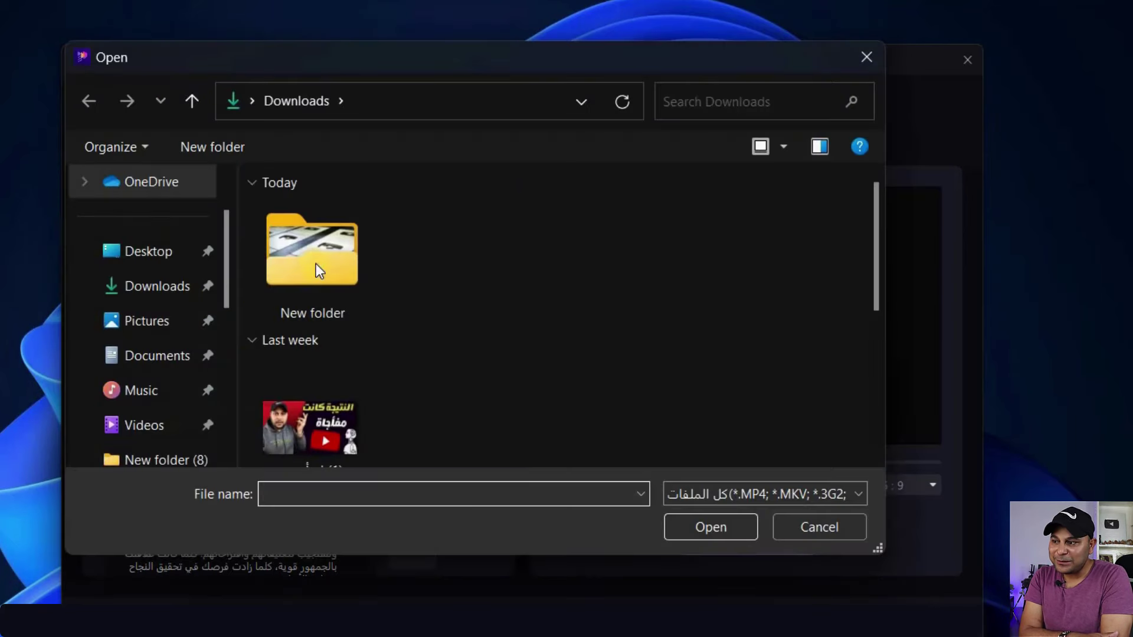
double_click(317, 263)
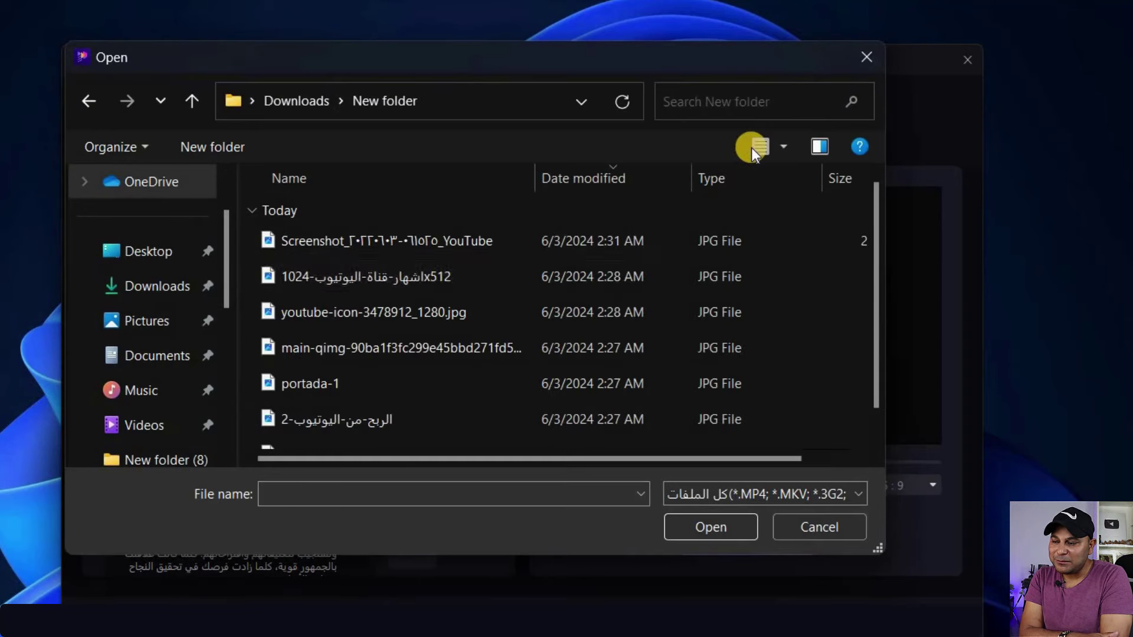
double_click(564, 289)
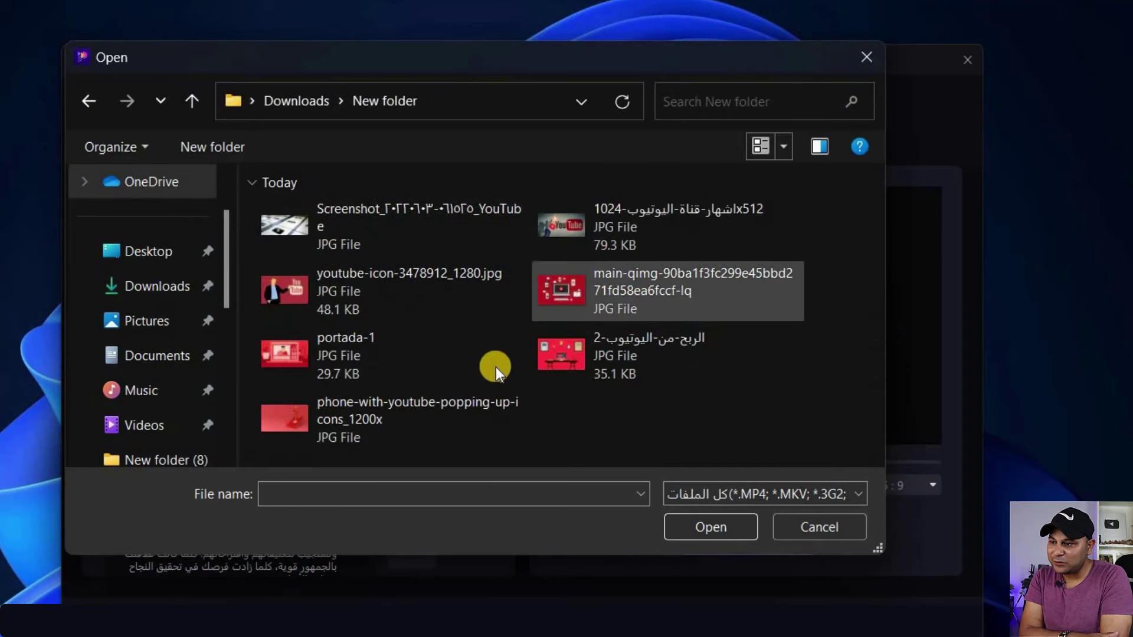
left_click(471, 269)
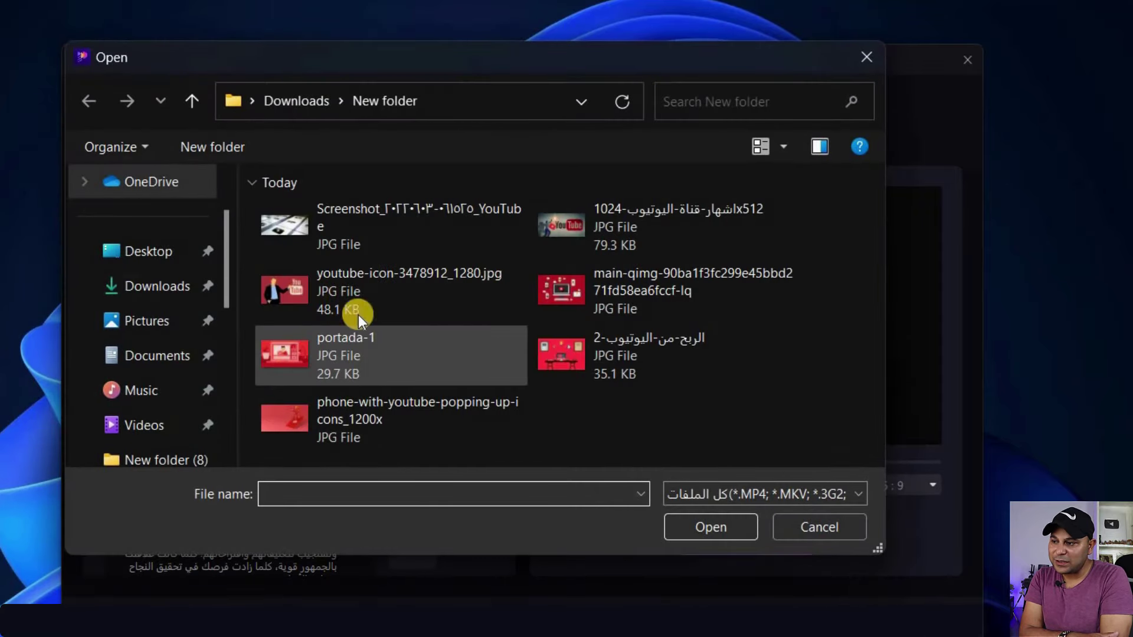
double_click(372, 304)
left_click(409, 334)
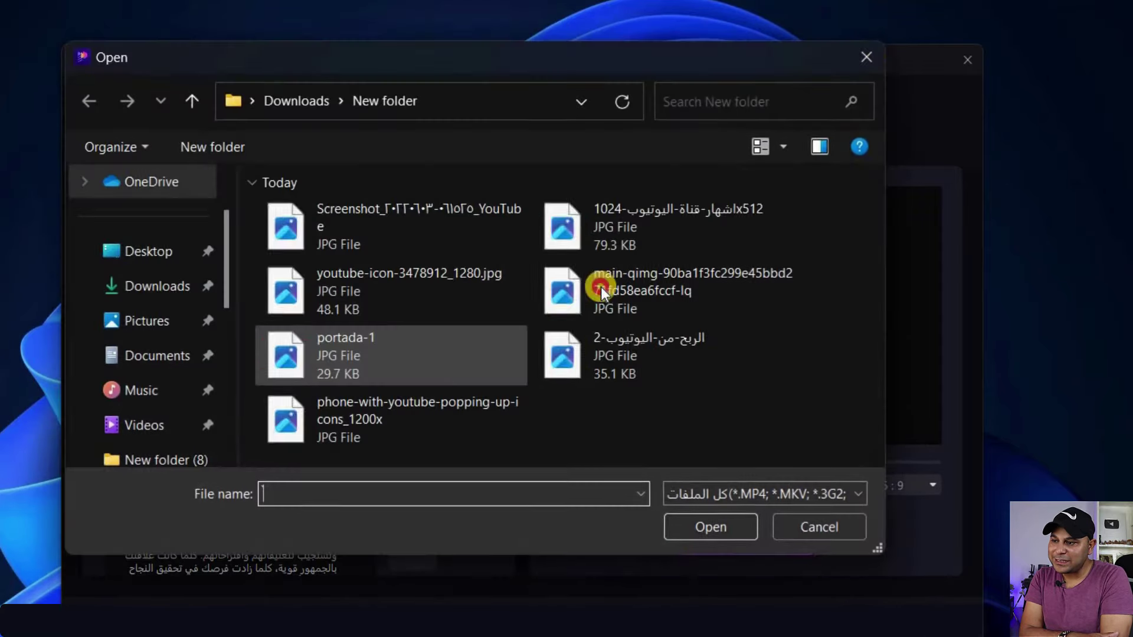
double_click(387, 411)
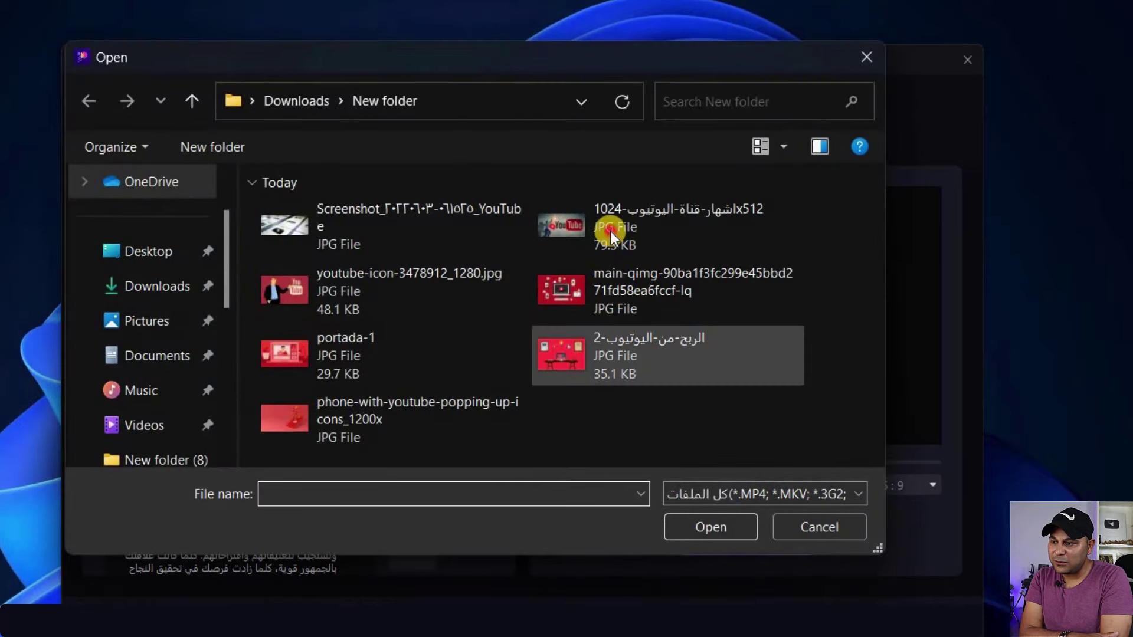
Step: Give the remaining script paragraphs one picture each: 1024x512, phone-with-youtube, the YouTube screenshot and youtube-icon
left_click(611, 232)
double_click(370, 414)
scroll(405, 425, "down", 2)
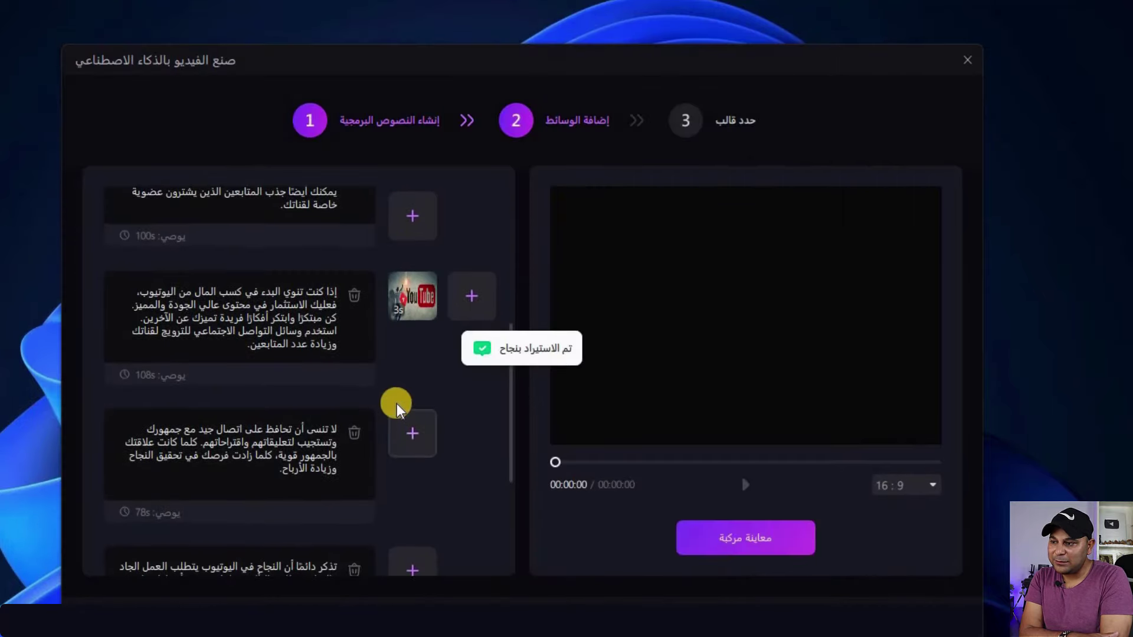
left_click(412, 431)
double_click(426, 448)
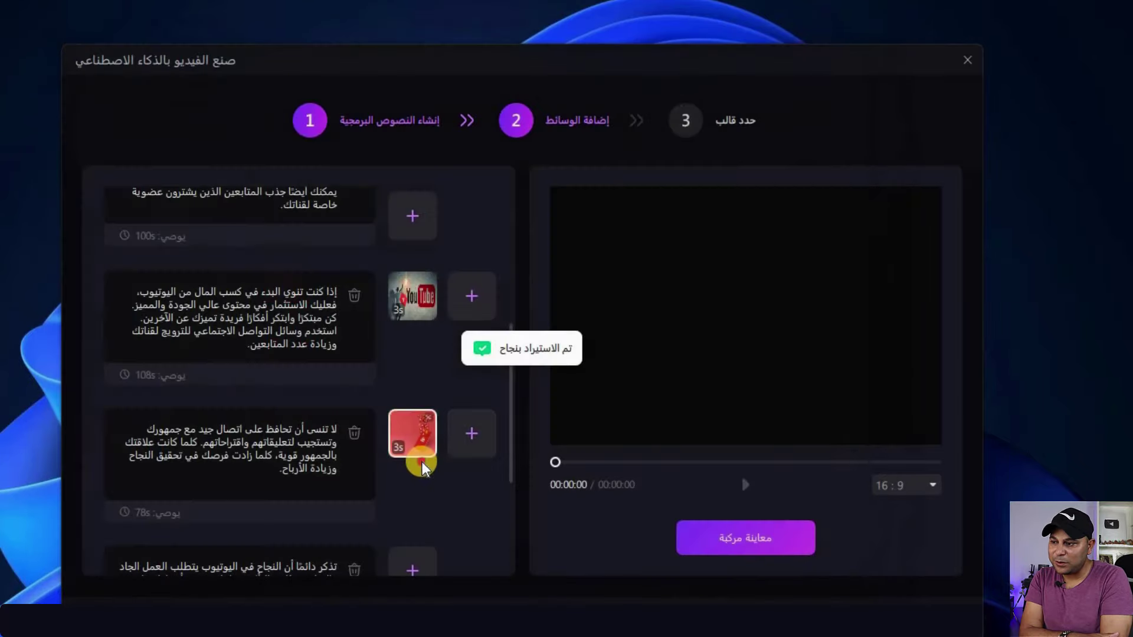
scroll(421, 464, "down", 2)
left_click(421, 458)
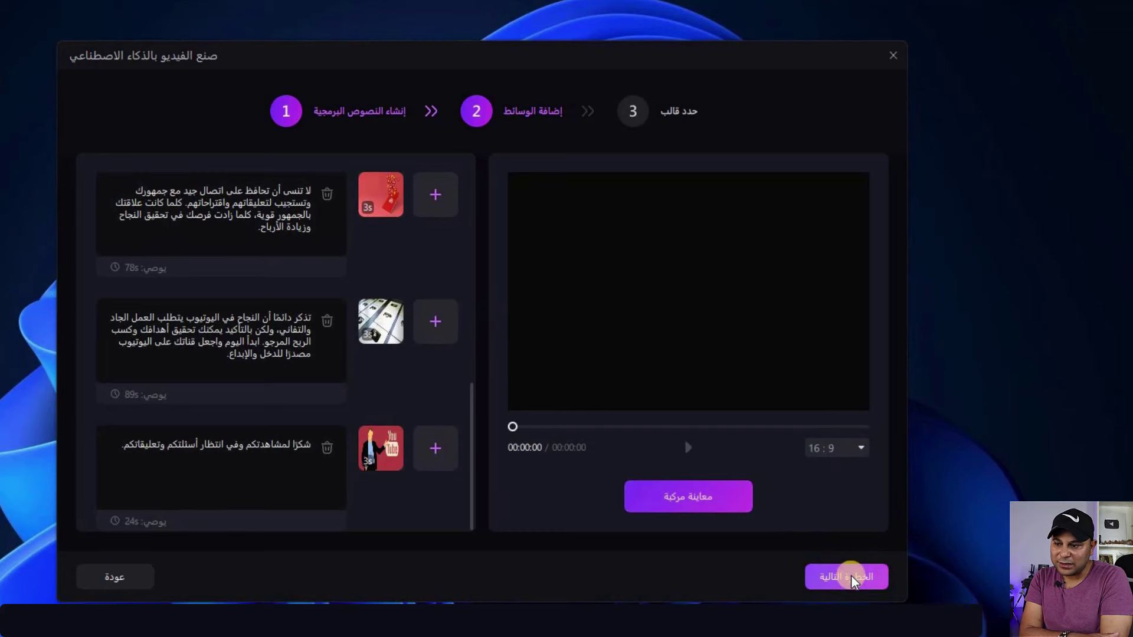
Step: Open the AI-made video in advanced editing without choosing a template and preview its opening
left_click(850, 579)
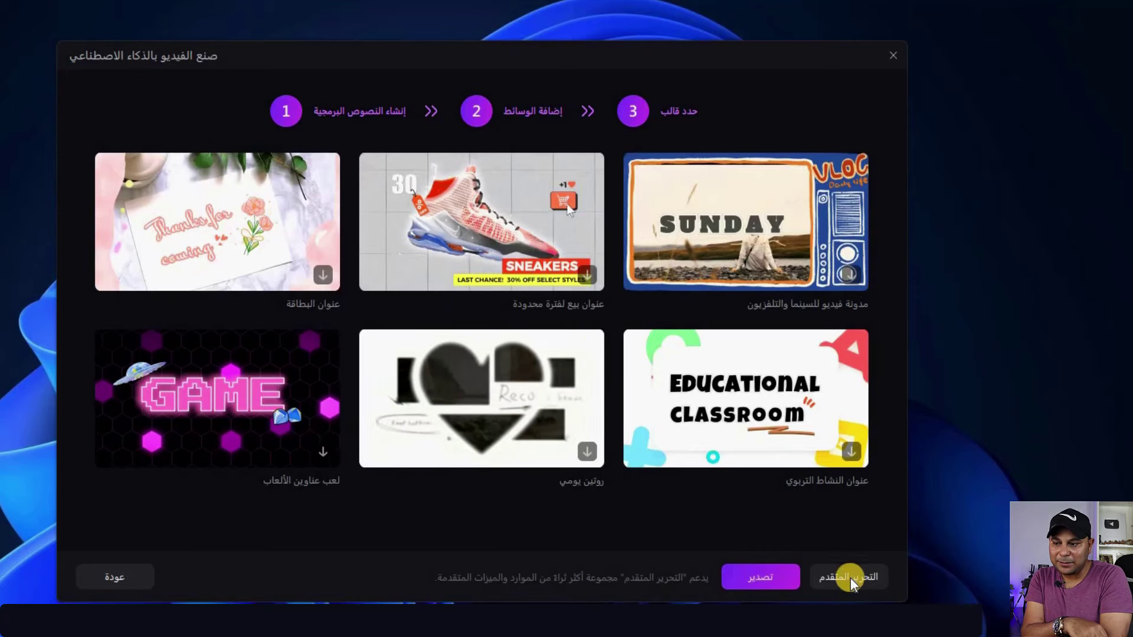
left_click(840, 576)
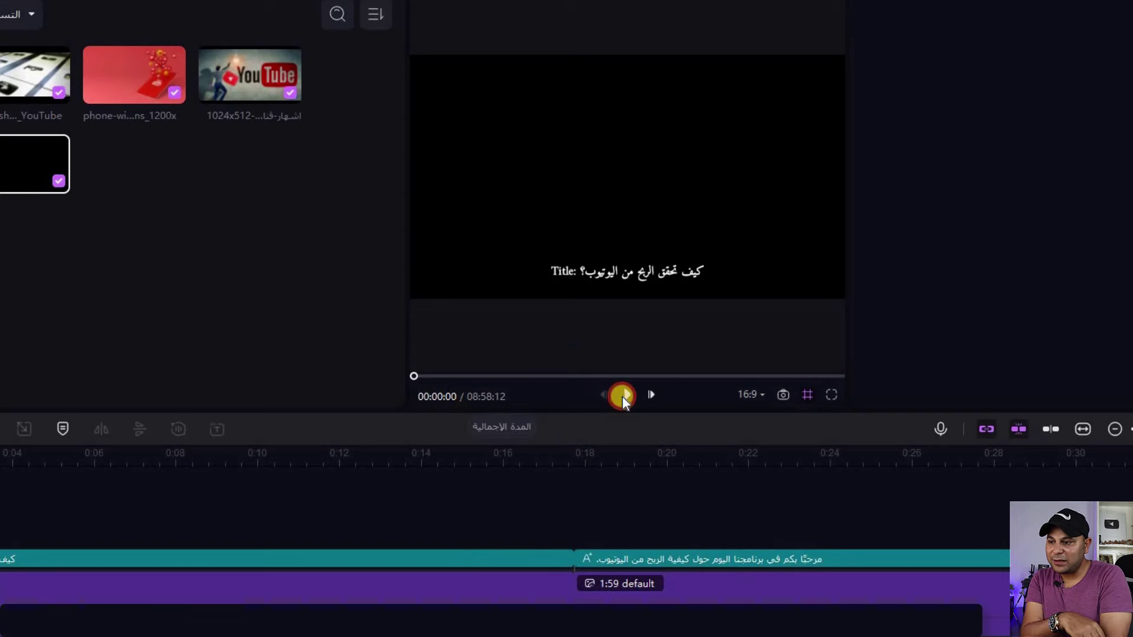
left_click(622, 395)
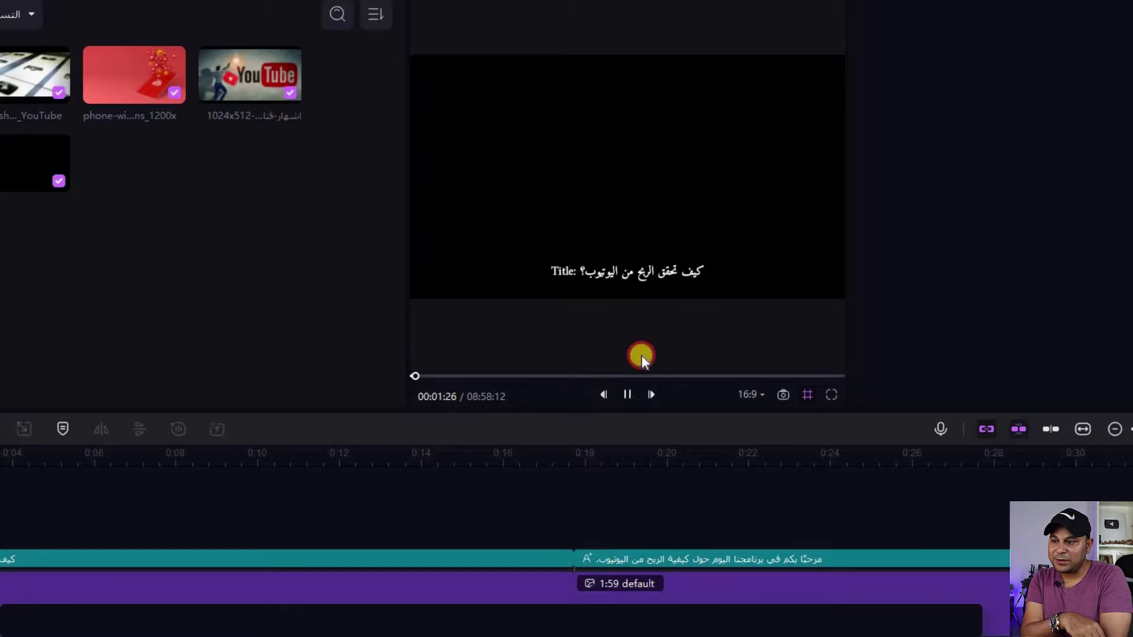
left_click(627, 394)
Step: Edit the first subtitle to read كيف تحقق الربح من اليوتيوب, without the Title prefix
left_click(102, 535)
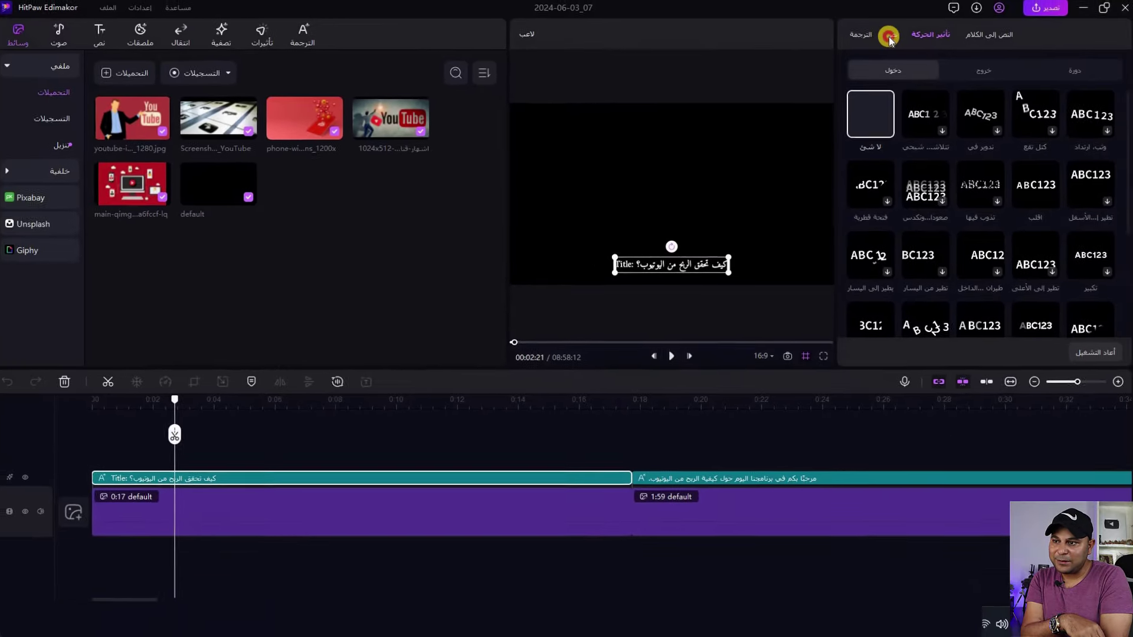
left_click(860, 38)
left_click(890, 38)
left_click(860, 37)
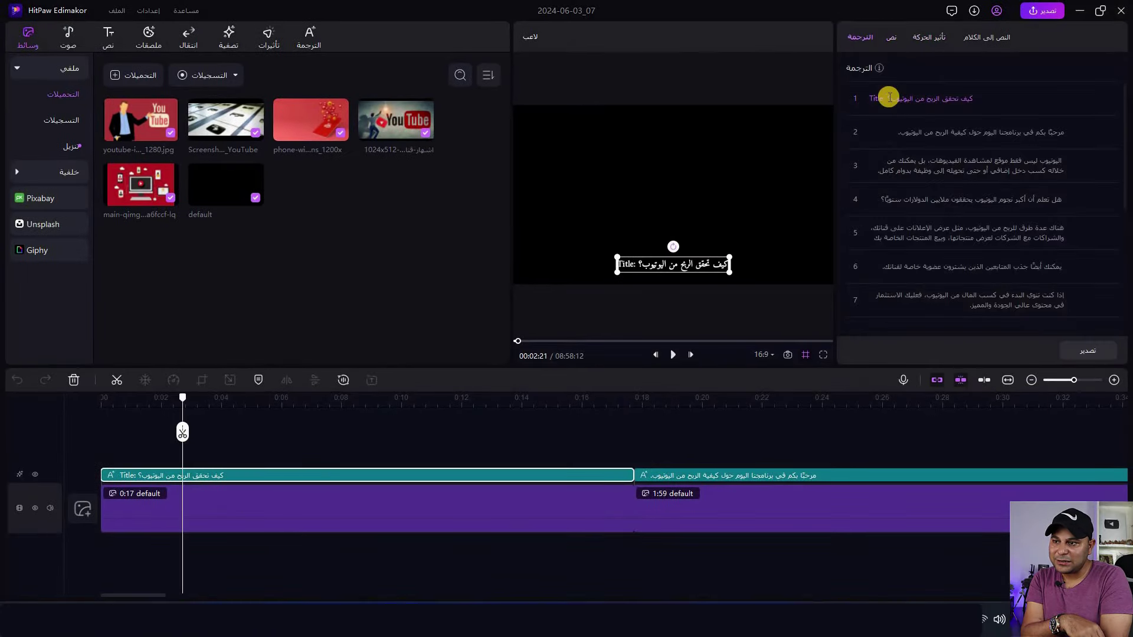
left_click(873, 103)
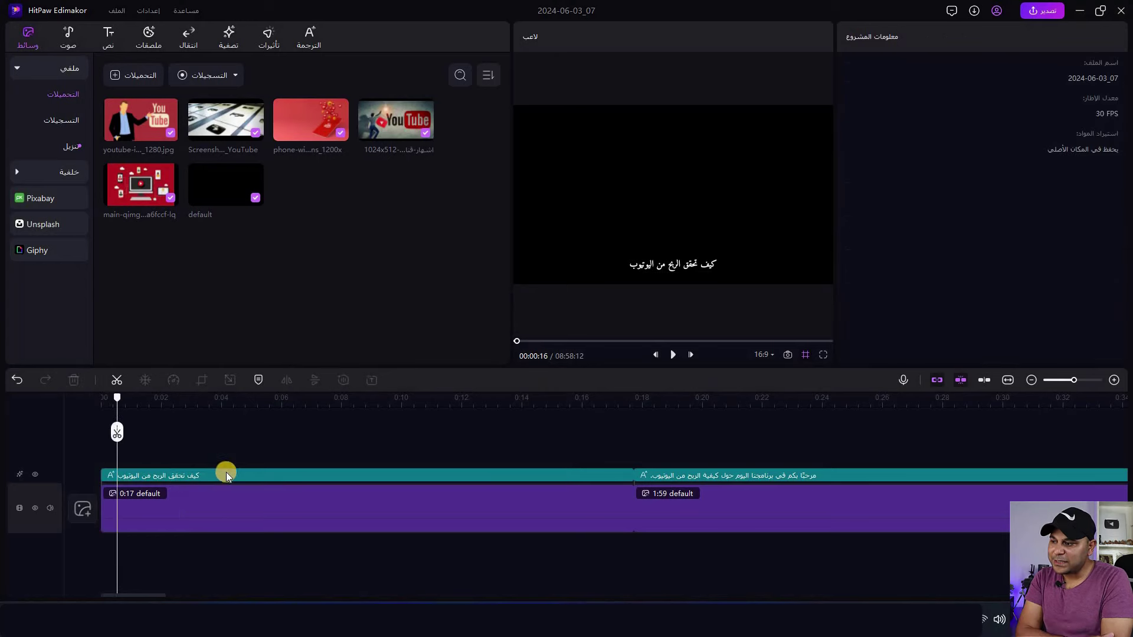
Step: Convert the first subtitle to speech with the speaker language عربي and the voice ليلى
left_click(228, 476)
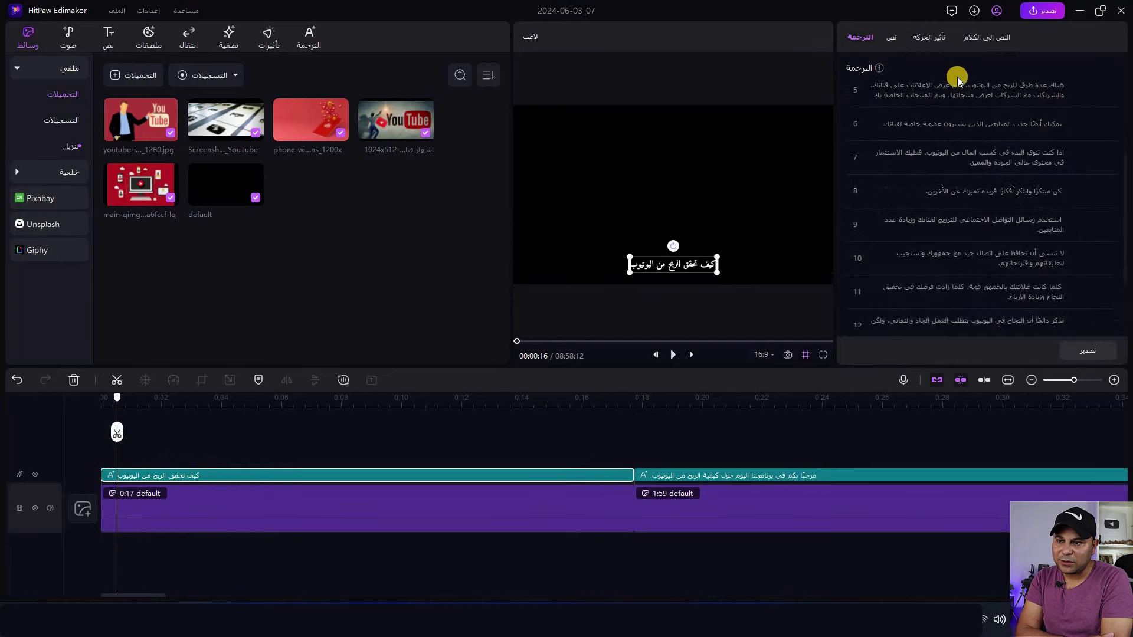
left_click(982, 37)
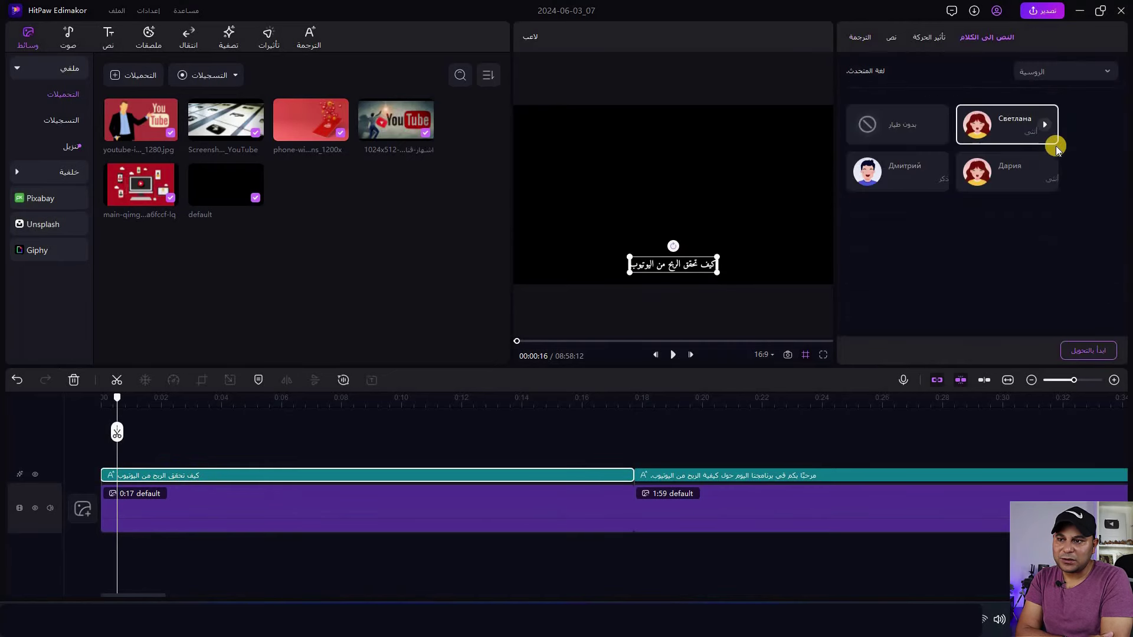
left_click(1066, 71)
scroll(1052, 165, "up", 3)
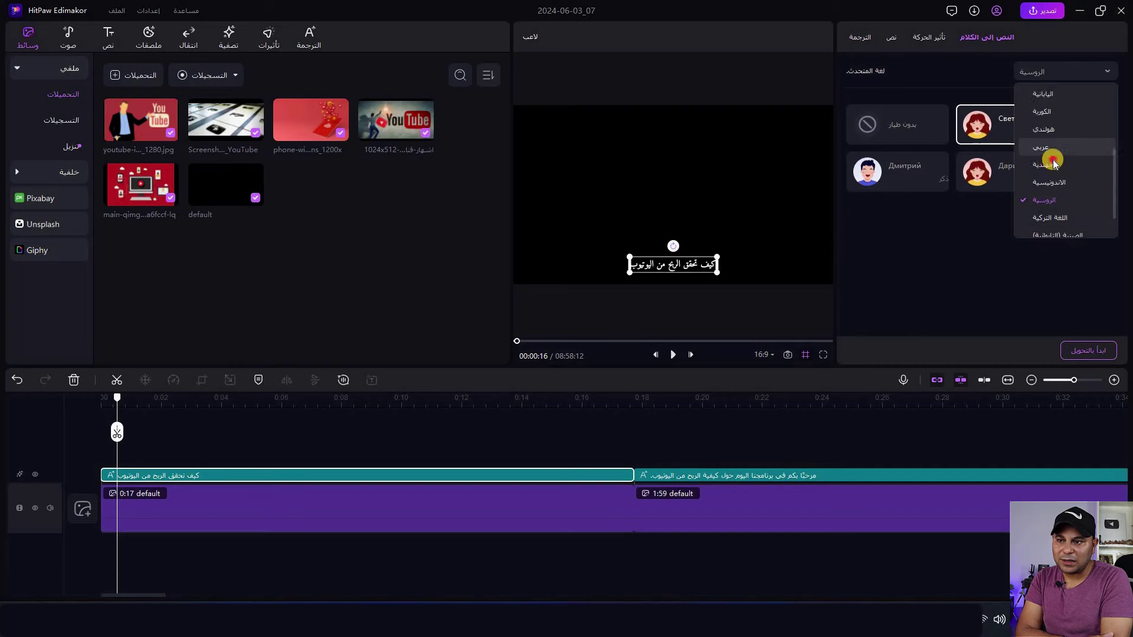
left_click(1021, 170)
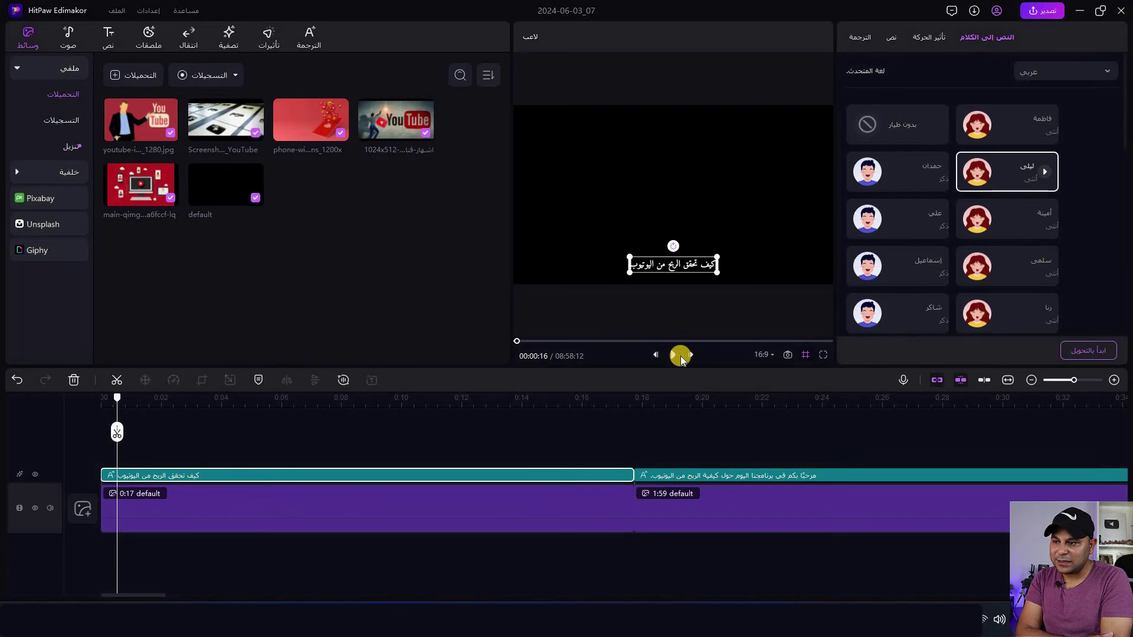
left_click(1088, 352)
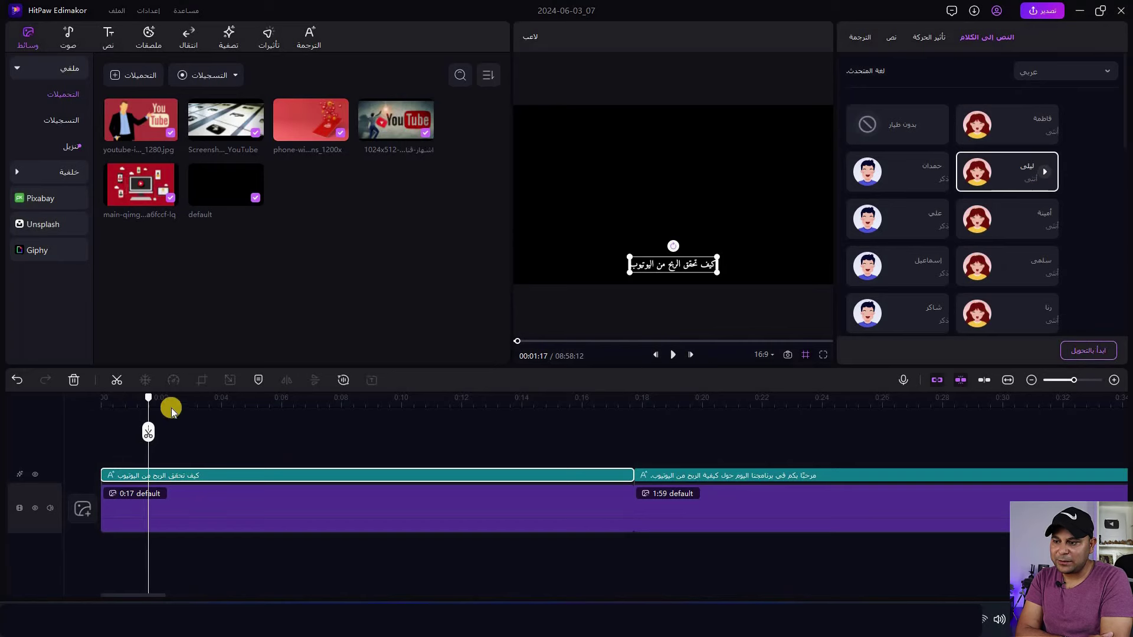
left_click(623, 415)
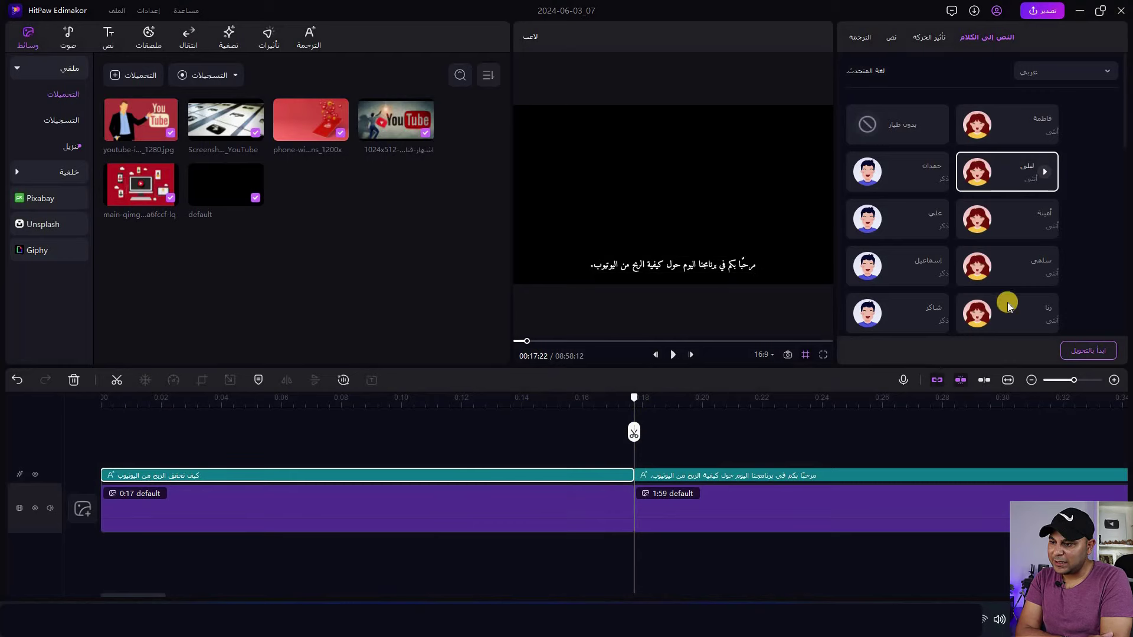
left_click(1082, 351)
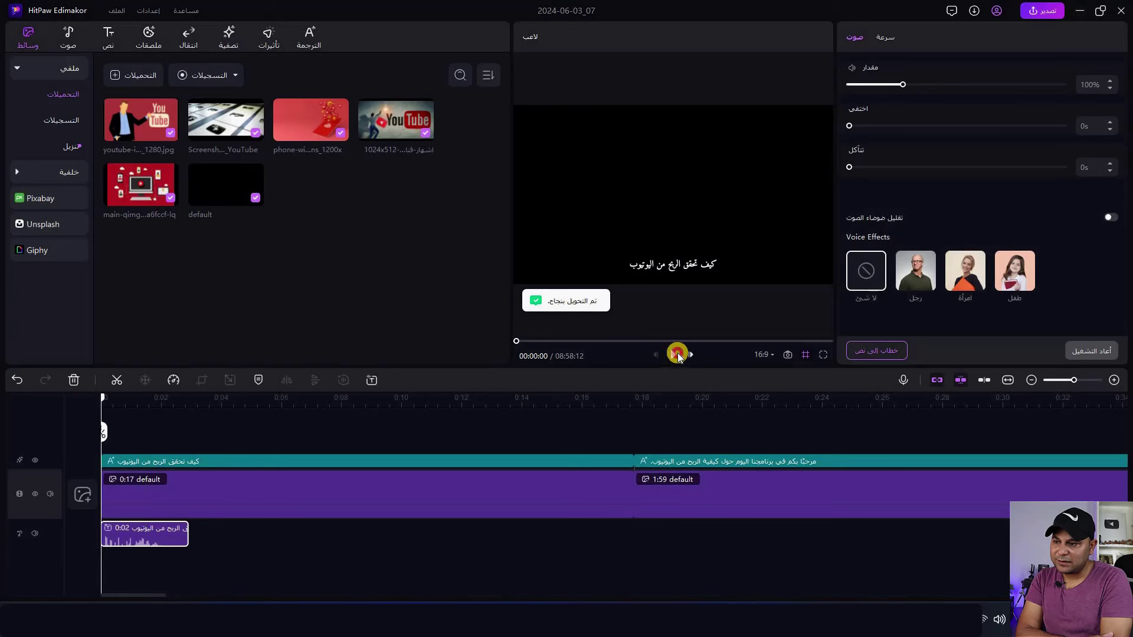
Step: Play the generated narration of the first subtitle and look through the Arabic text-to-speech voices available for it
left_click(677, 353)
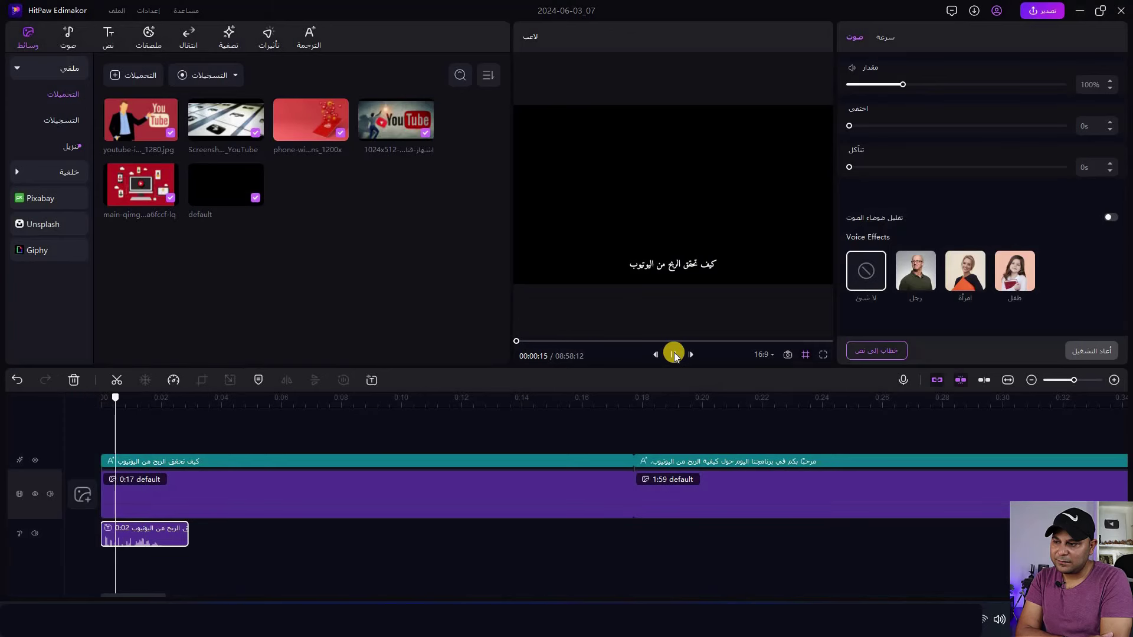
left_click(674, 353)
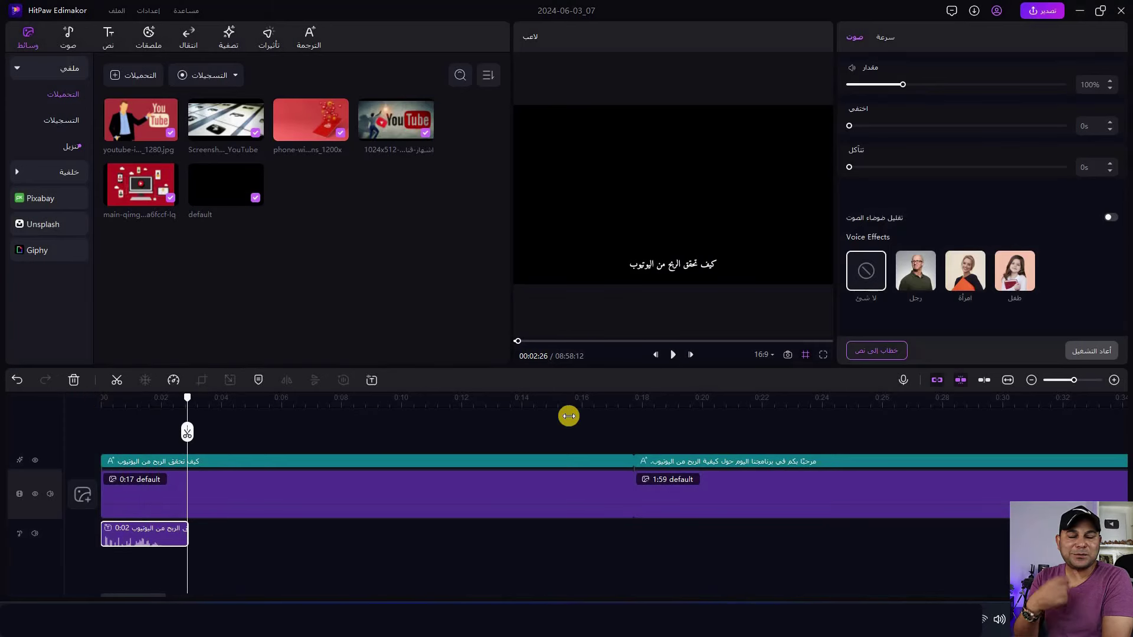
left_click(675, 257)
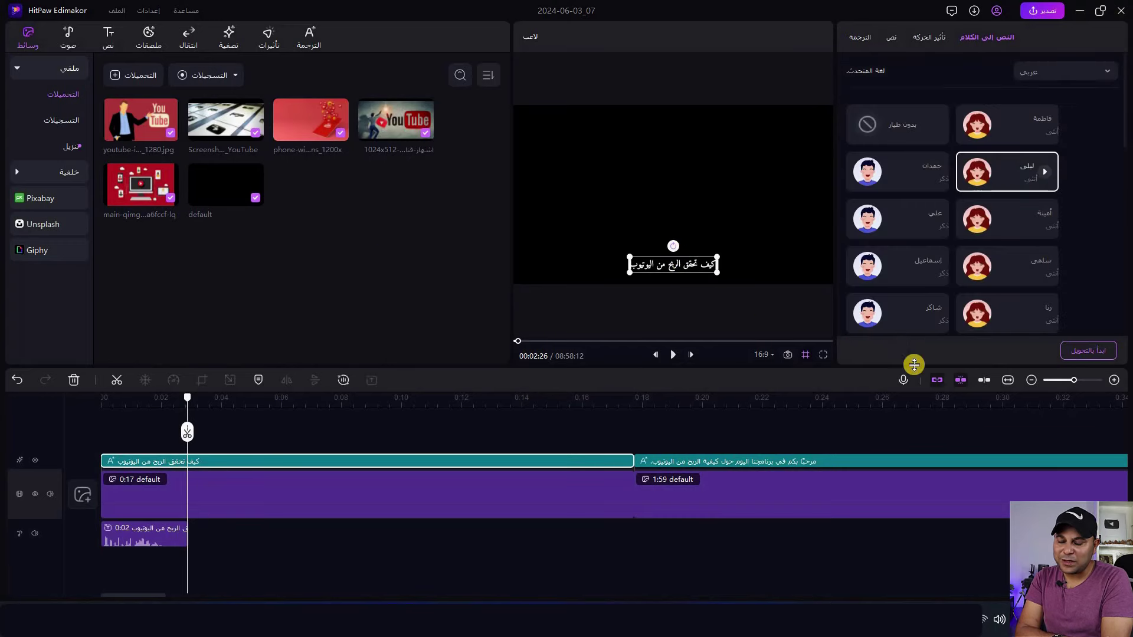
scroll(1007, 265, "down", 1)
Step: Scrub through the AI-made video's timeline to check the pictures and subtitles of its later paragraphs
left_click(1060, 379)
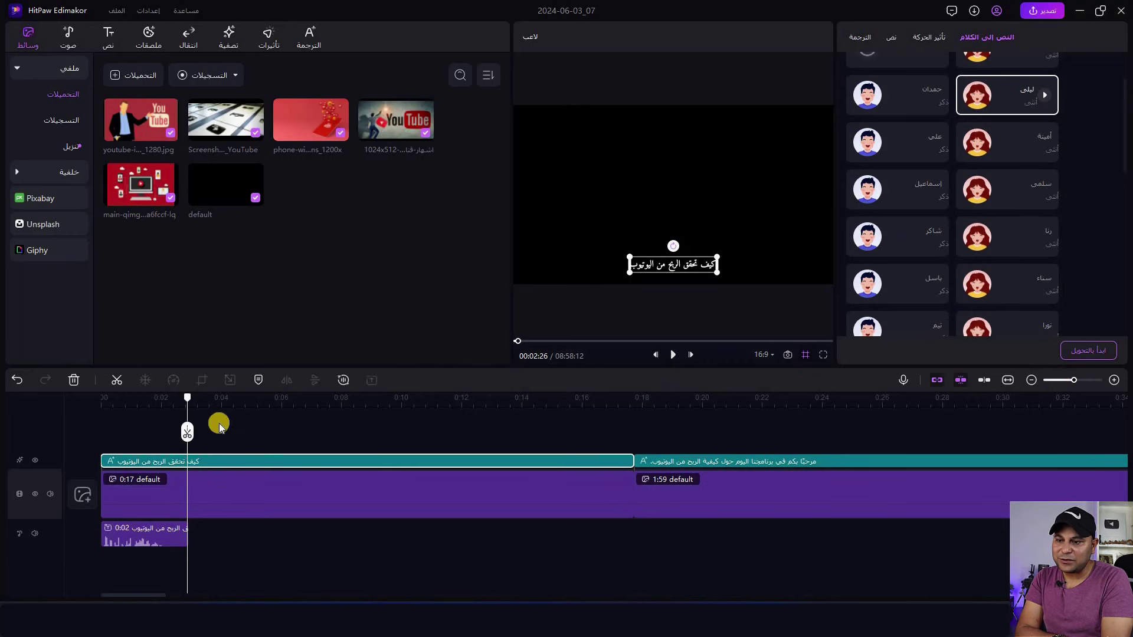
left_click_drag(116, 397, 540, 447)
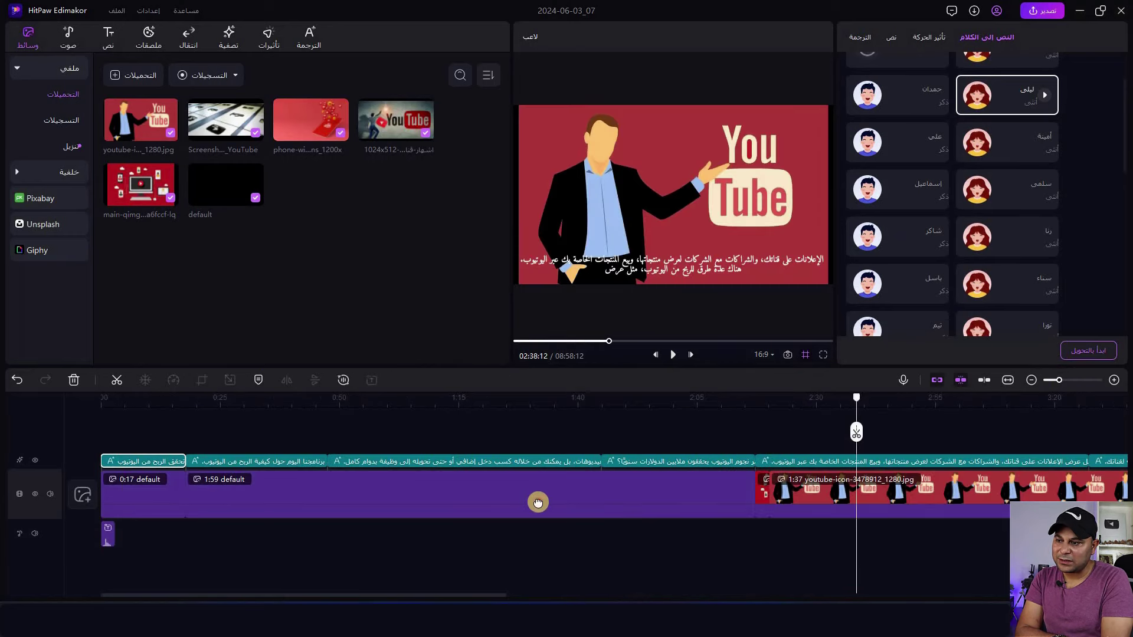
left_click(540, 407)
left_click_drag(972, 413, 918, 429)
left_click(919, 430)
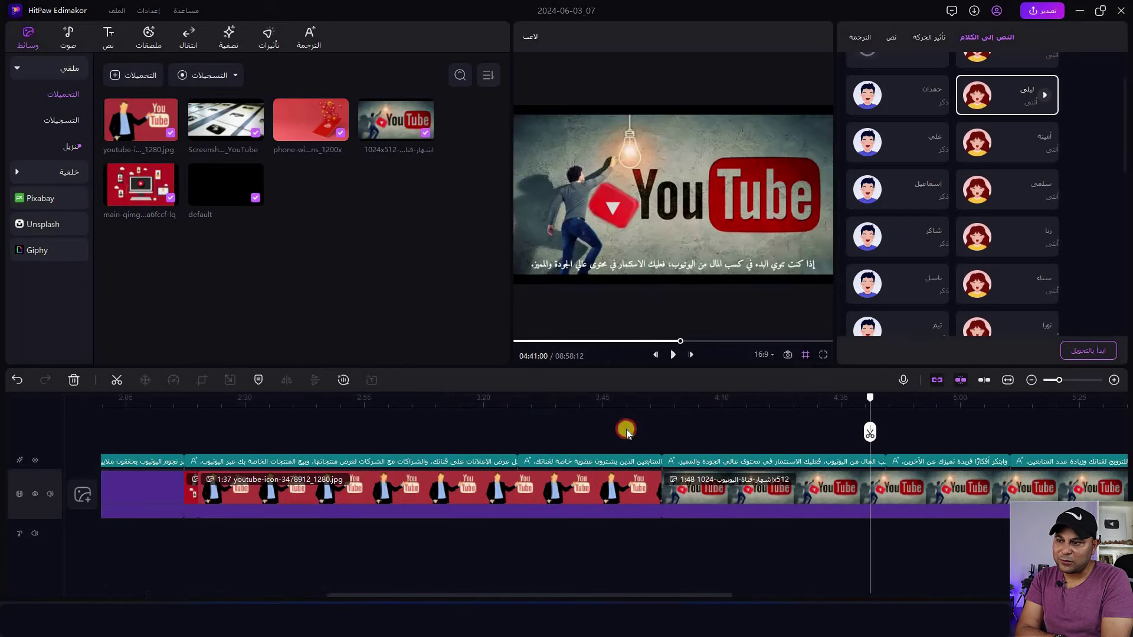
left_click(215, 433)
left_click_drag(234, 437, 1089, 451)
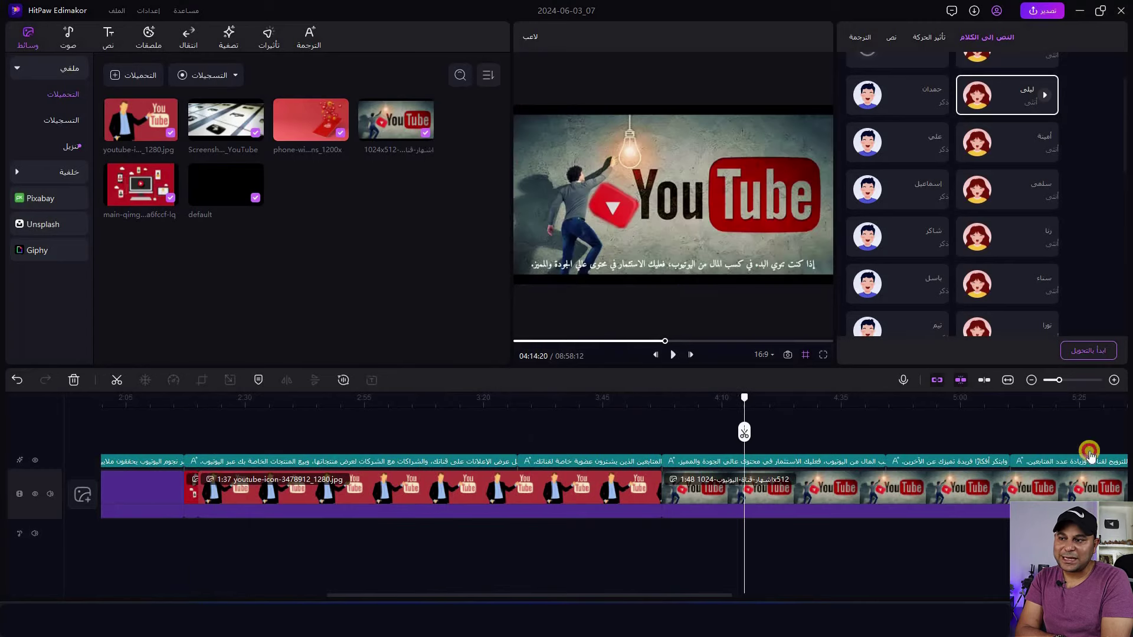
Step: Review the export settings for the finished video and close them without exporting
left_click(1042, 11)
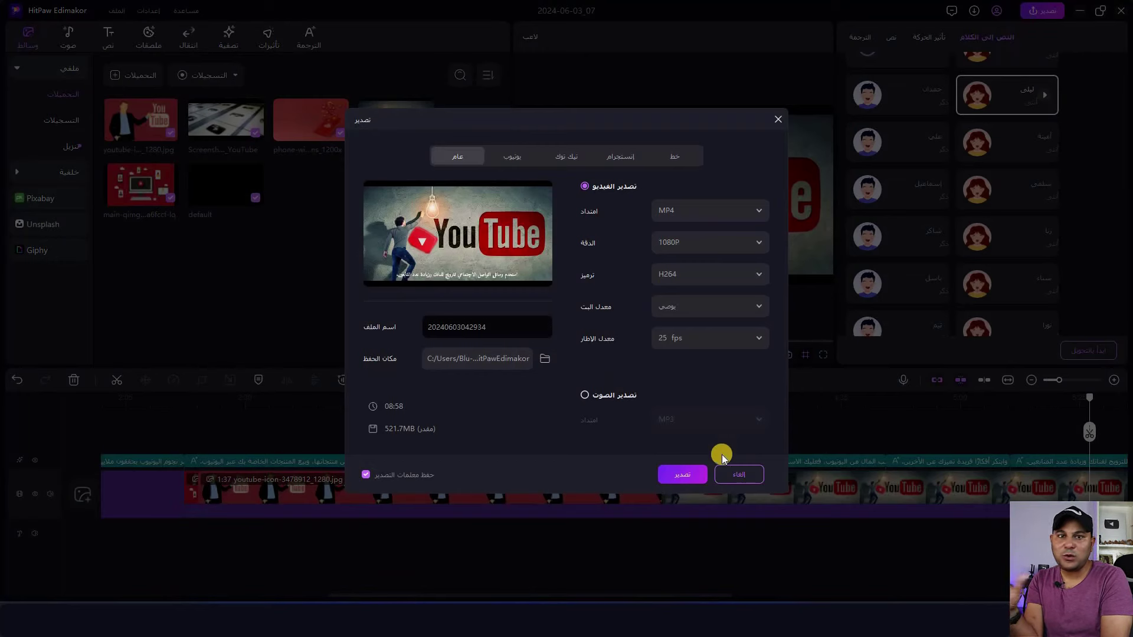
left_click(731, 474)
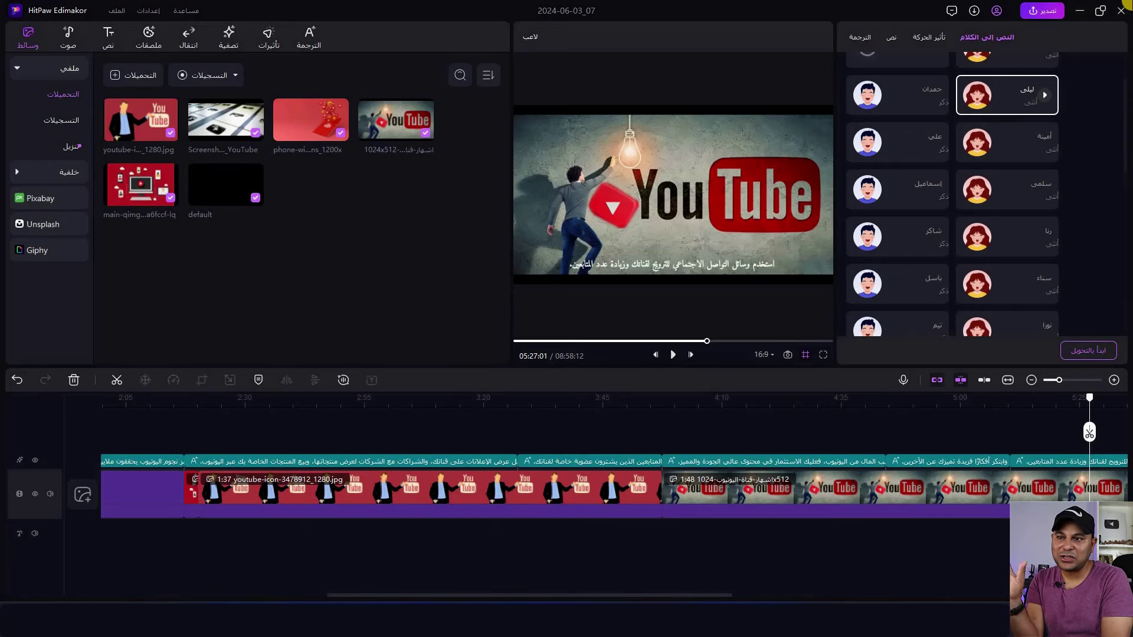